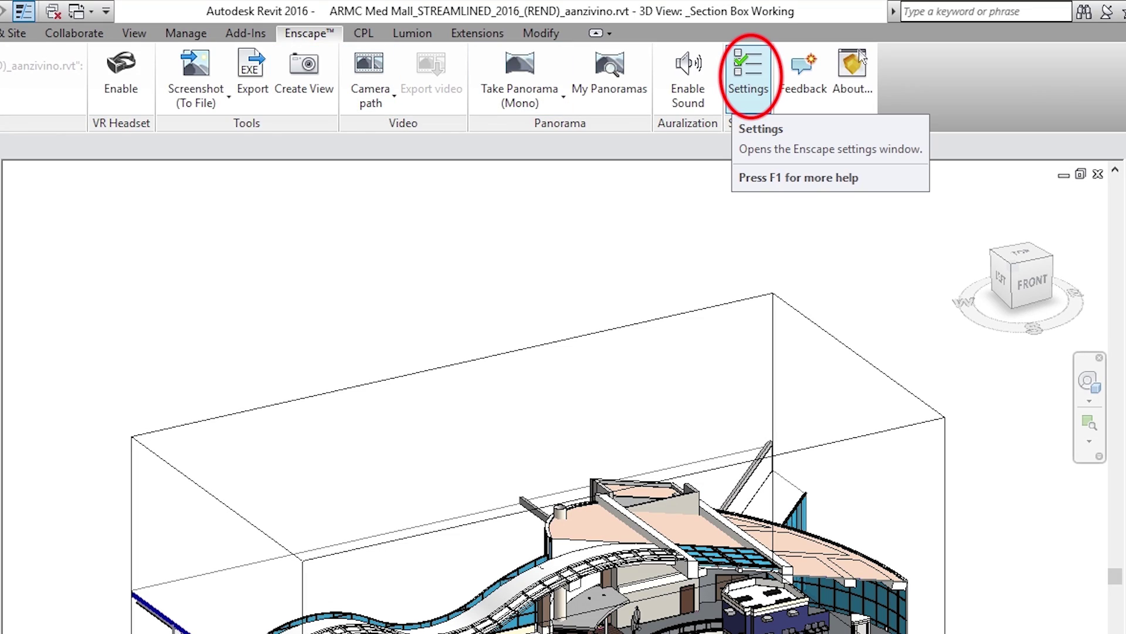
Open the Enscape settings and place the Revit window side by side with the Enscape rendering of the atrium
left_click(748, 79)
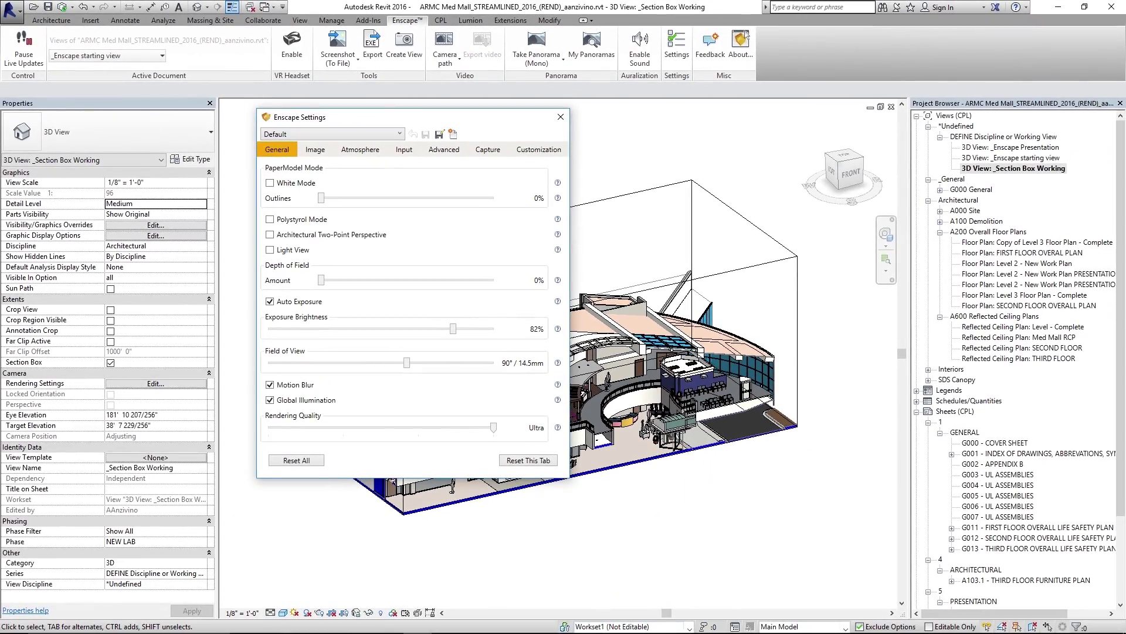
left_click_drag(487, 117, 335, 121)
left_click_drag(461, 8, 0, 75)
left_click(845, 426)
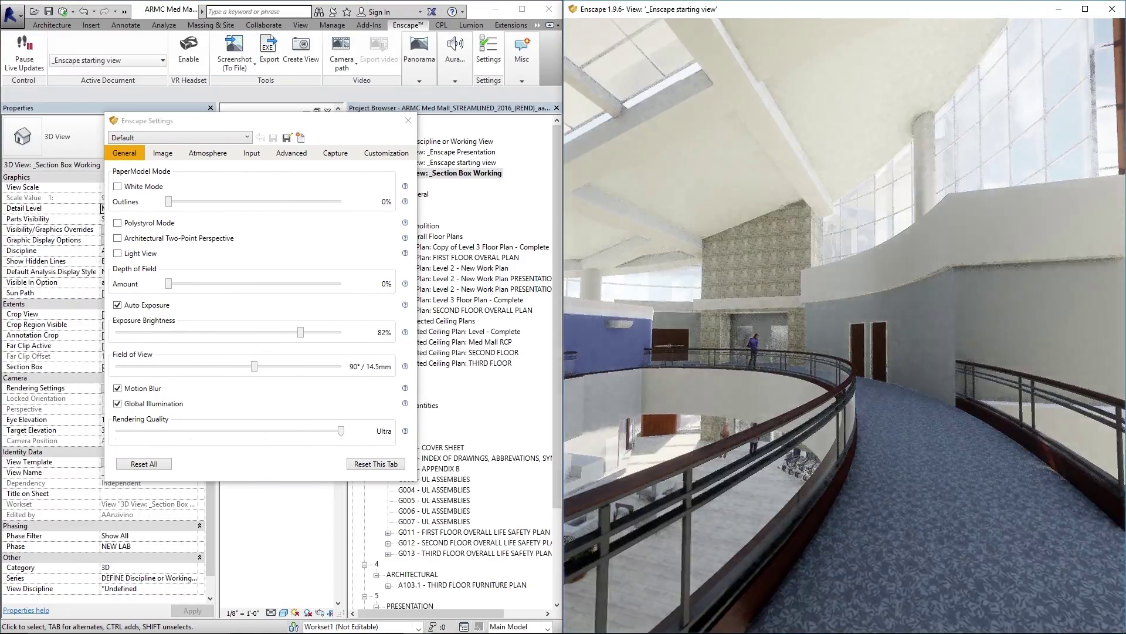
left_click_drag(844, 426, 651, 433)
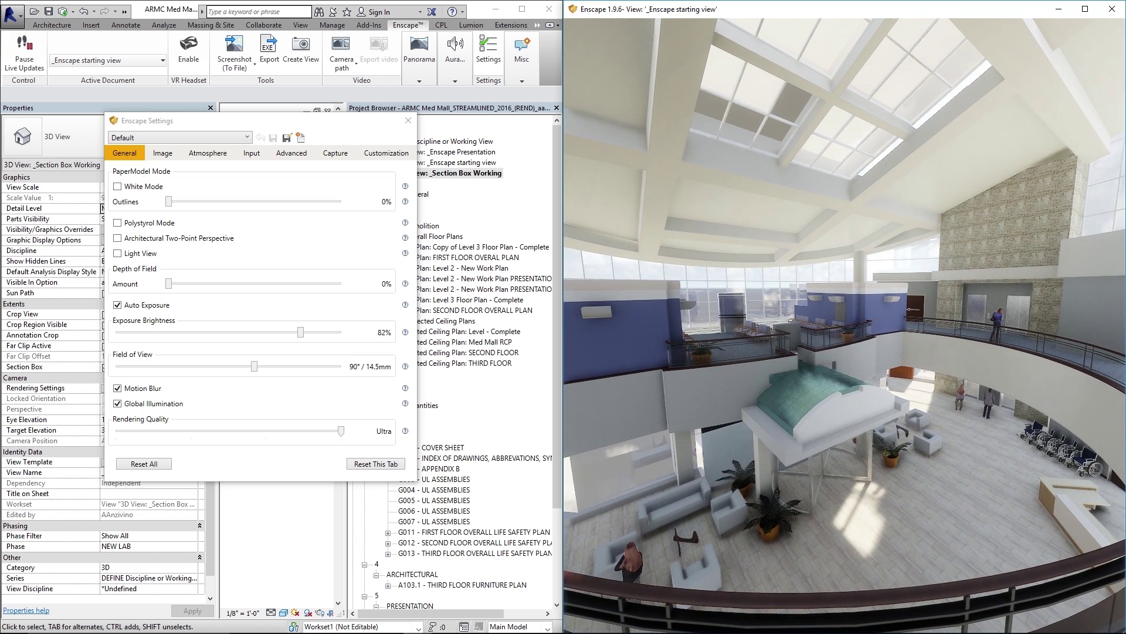
Try White Mode with outlines at 35% on the atrium, and restore the normal display with outlines at 0%
key("alt+Tab")
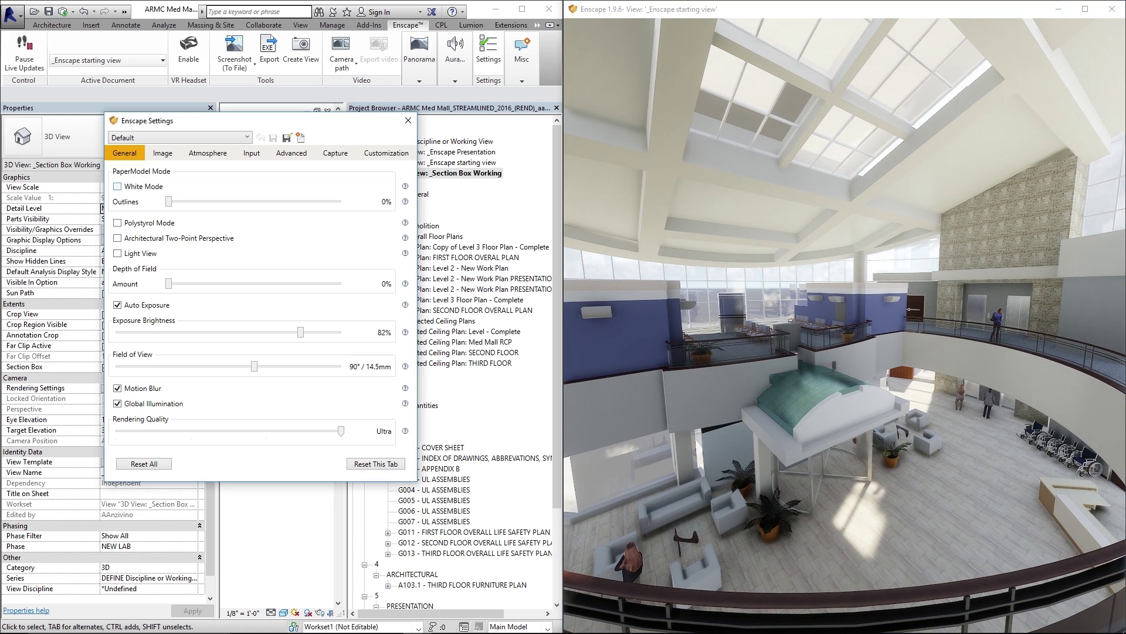
left_click(118, 186)
left_click_drag(704, 346, 728, 370)
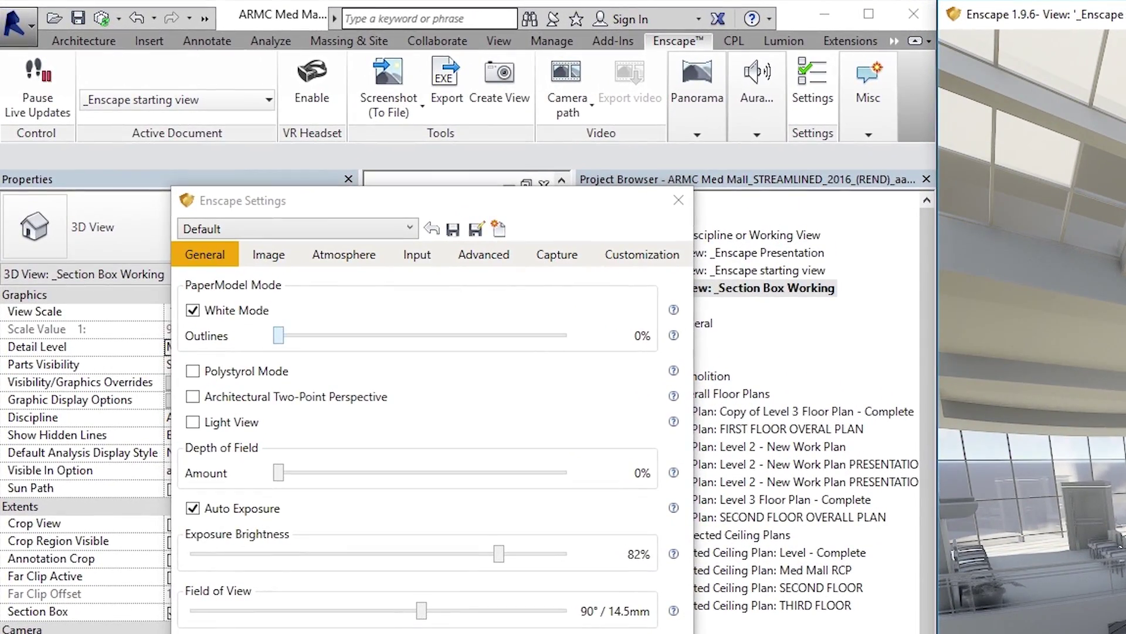
left_click_drag(278, 335, 379, 335)
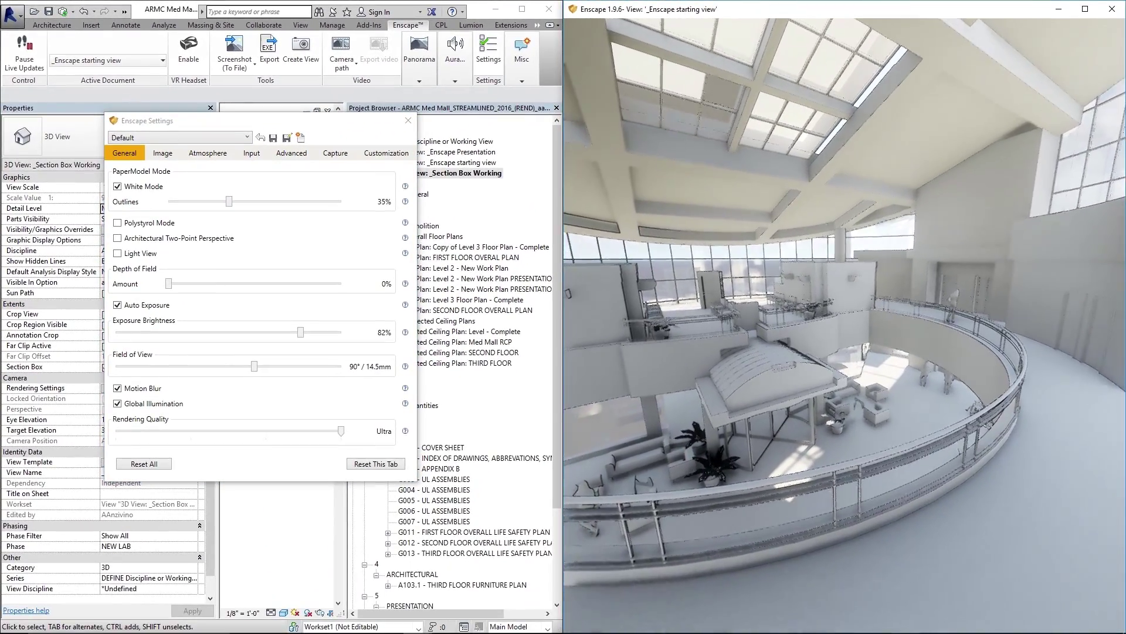
left_click_drag(229, 202, 168, 202)
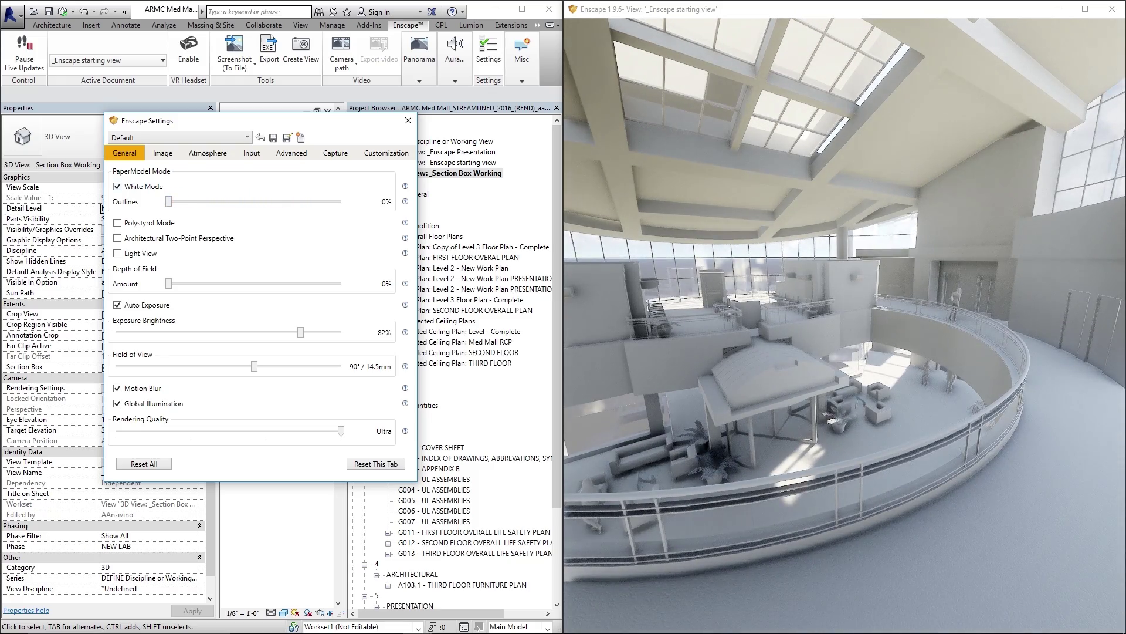
left_click(117, 186)
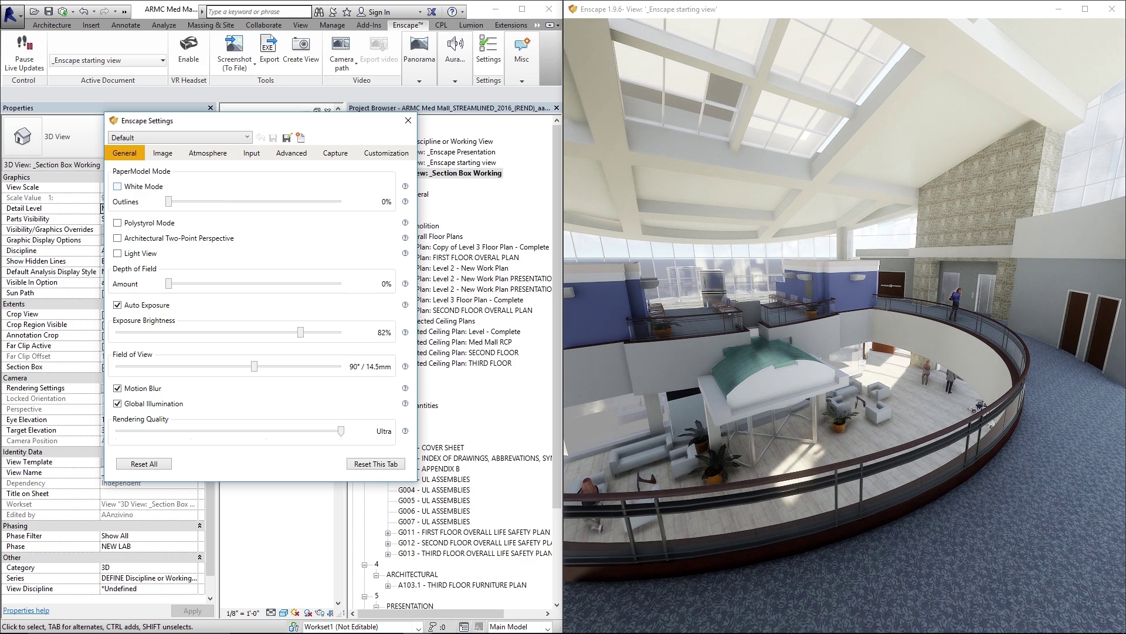
Try Polystyrol Mode with outlines at 54%, and restore the normal display with outlines at 0%
left_click(117, 222)
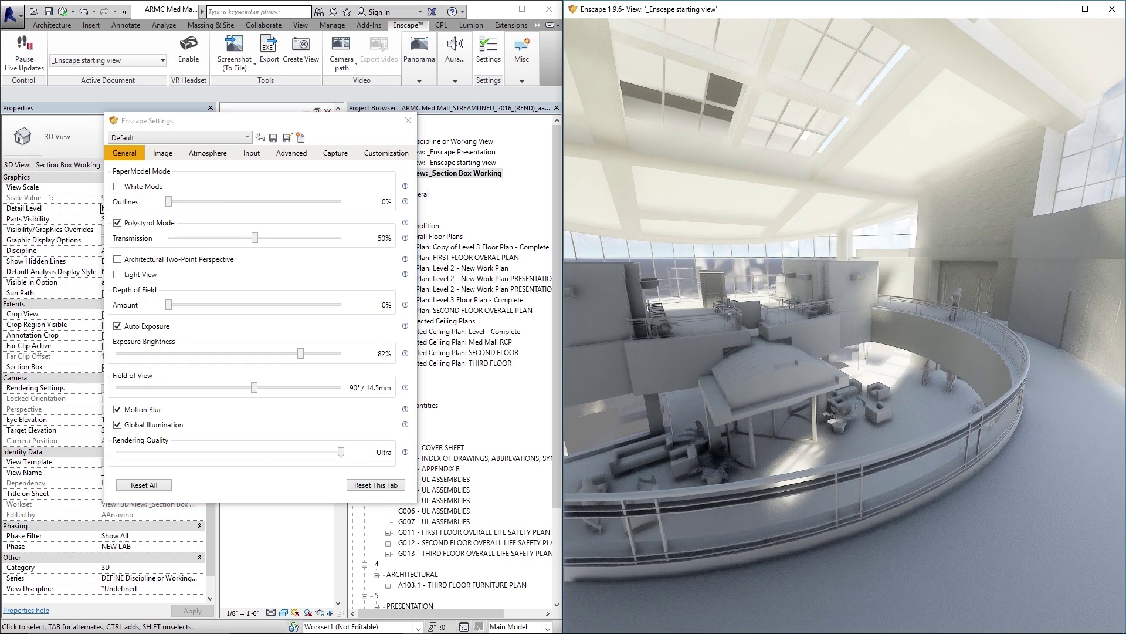
key("w")
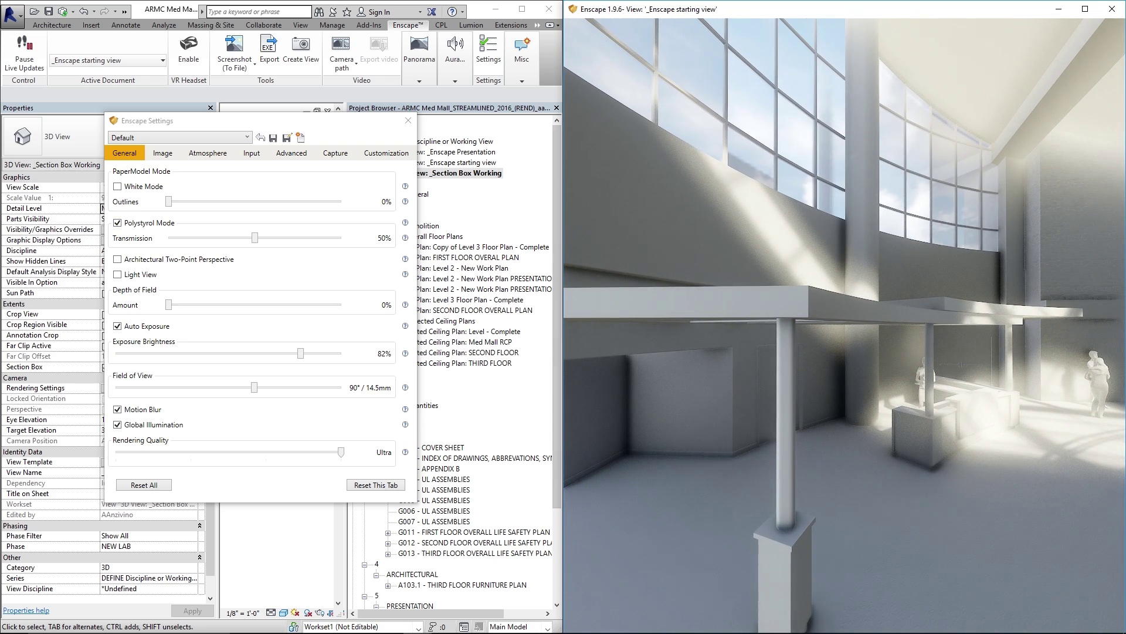
left_click_drag(169, 201, 261, 201)
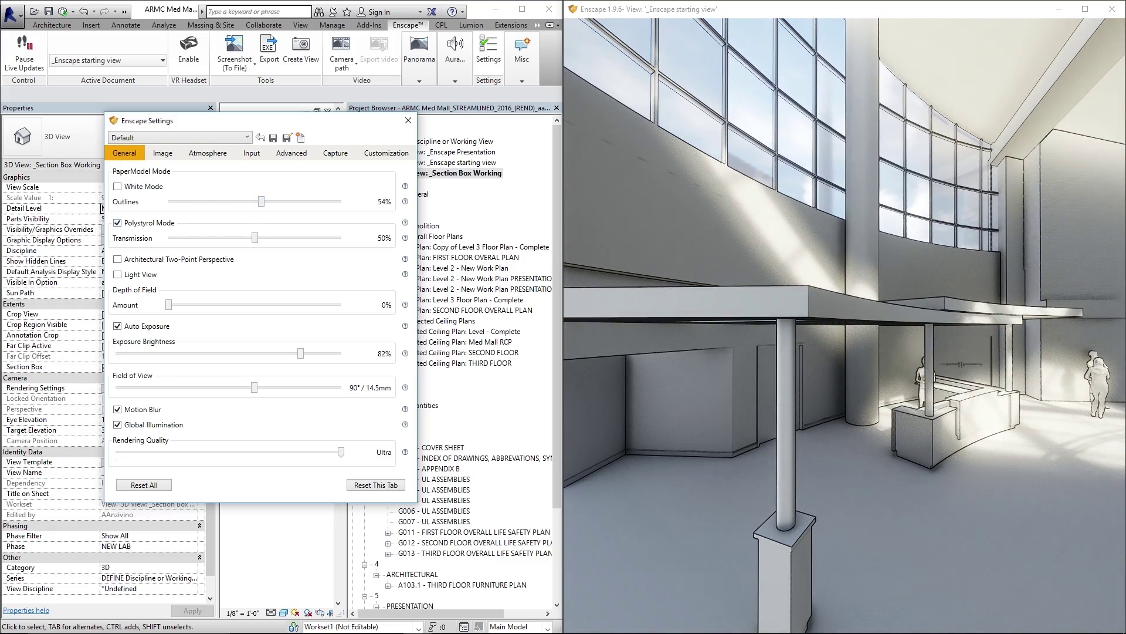
left_click(117, 223)
left_click_drag(845, 329, 1080, 420)
left_click_drag(844, 329, 997, 275)
left_click_drag(261, 201, 168, 201)
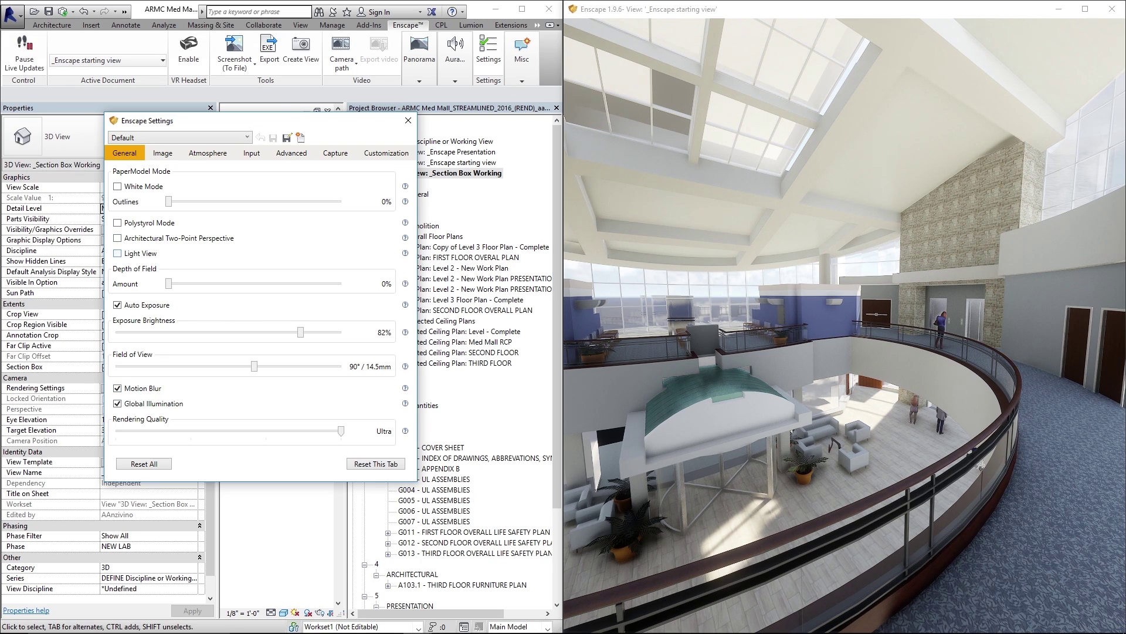
Try Architectural Two-Point Perspective on the upper walkway view, and turn it off again
left_click_drag(981, 465, 760, 465)
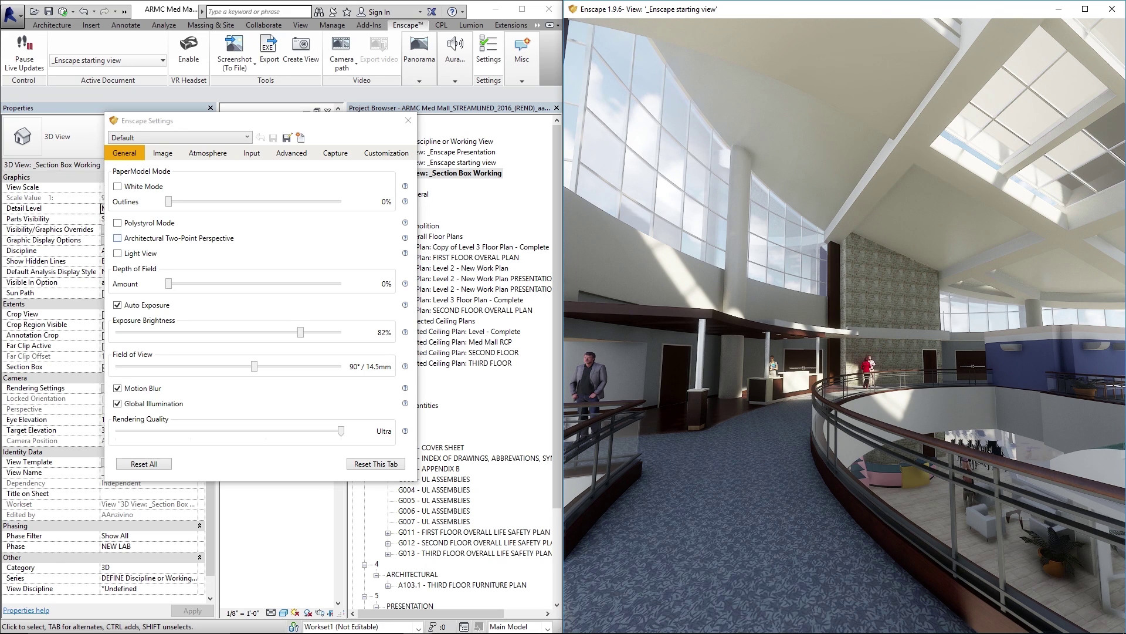
left_click(117, 238)
left_click_drag(845, 352, 675, 382)
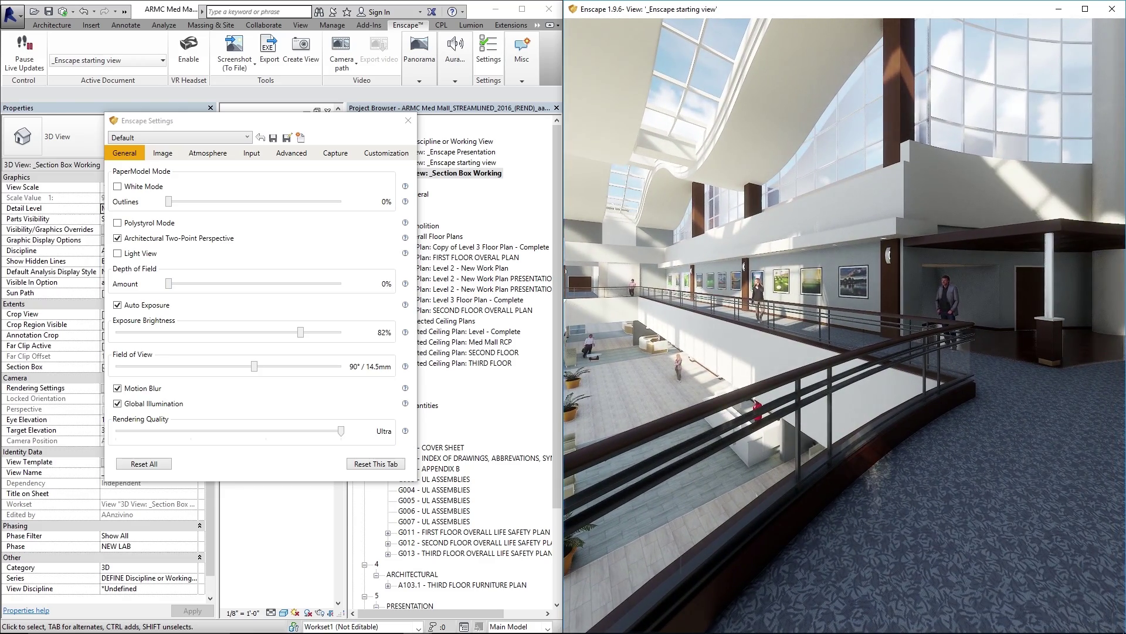
left_click(118, 238)
Turn on Light View for an elevated overview of the atrium with the curved walkway and lobby floor
left_click_drag(844, 326, 844, 370)
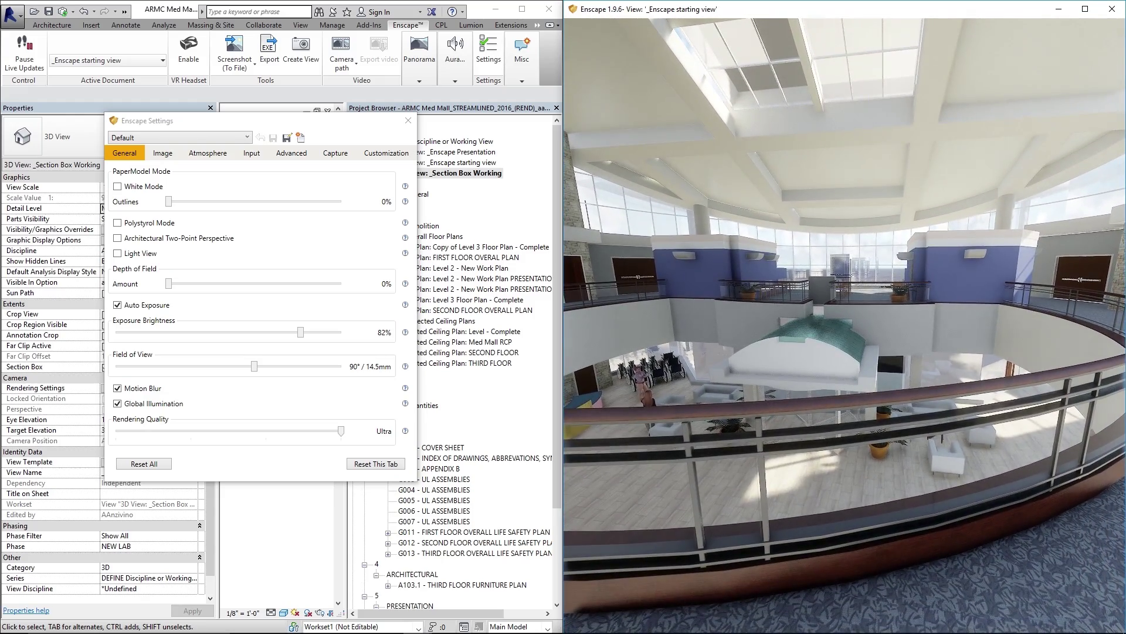
key("w")
left_click_drag(844, 326, 873, 329)
key("w")
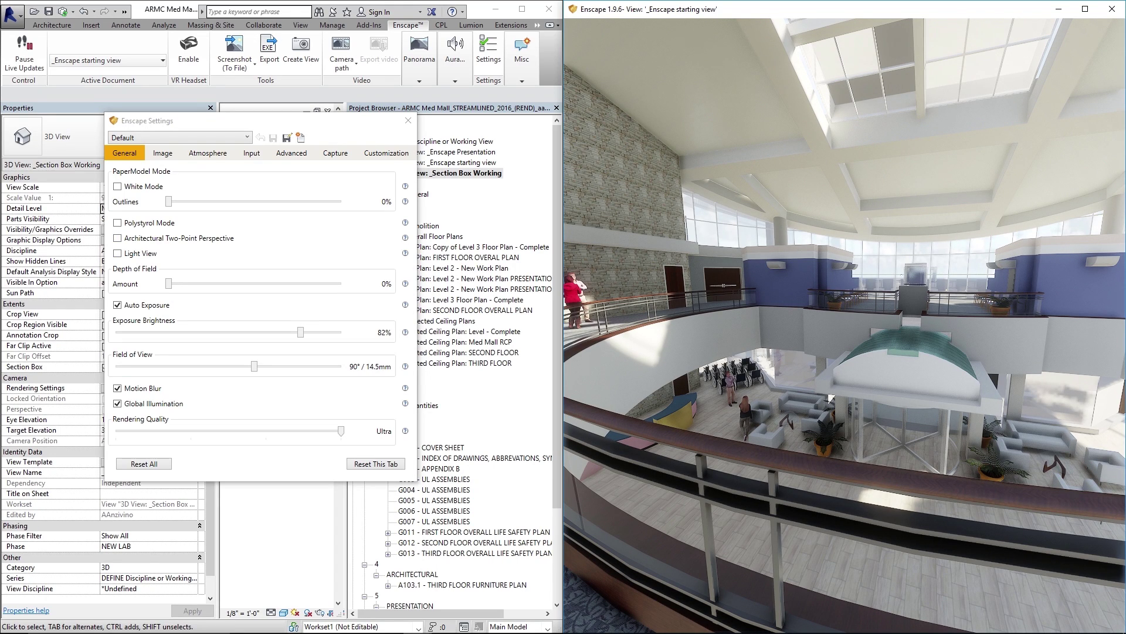
key("e")
key("w")
left_click_drag(844, 326, 728, 352)
key("w")
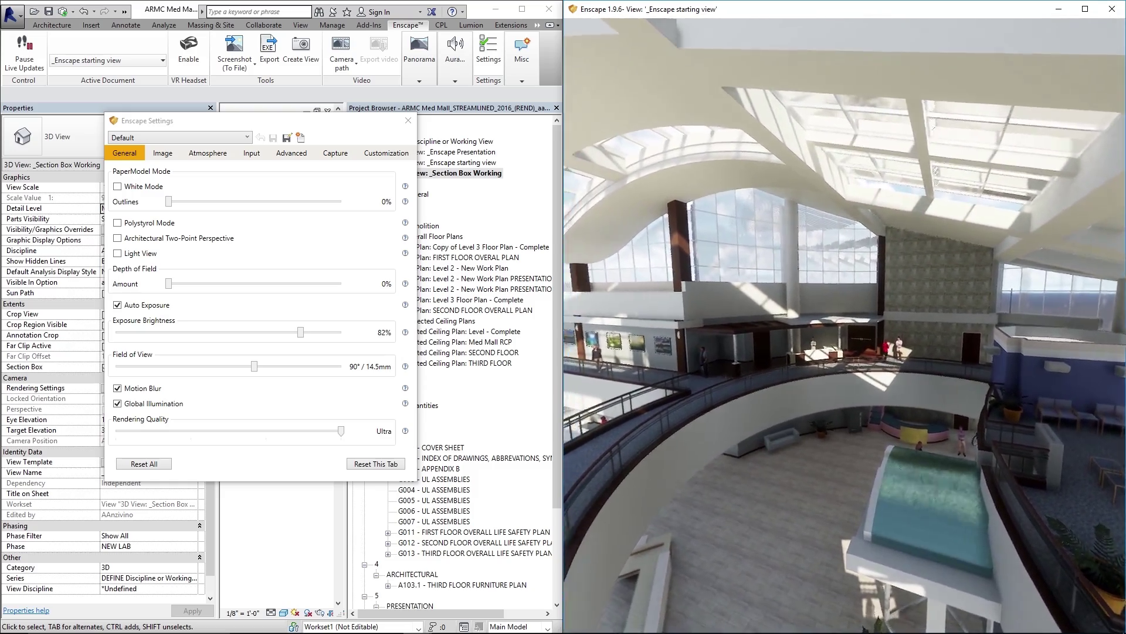
left_click(117, 253)
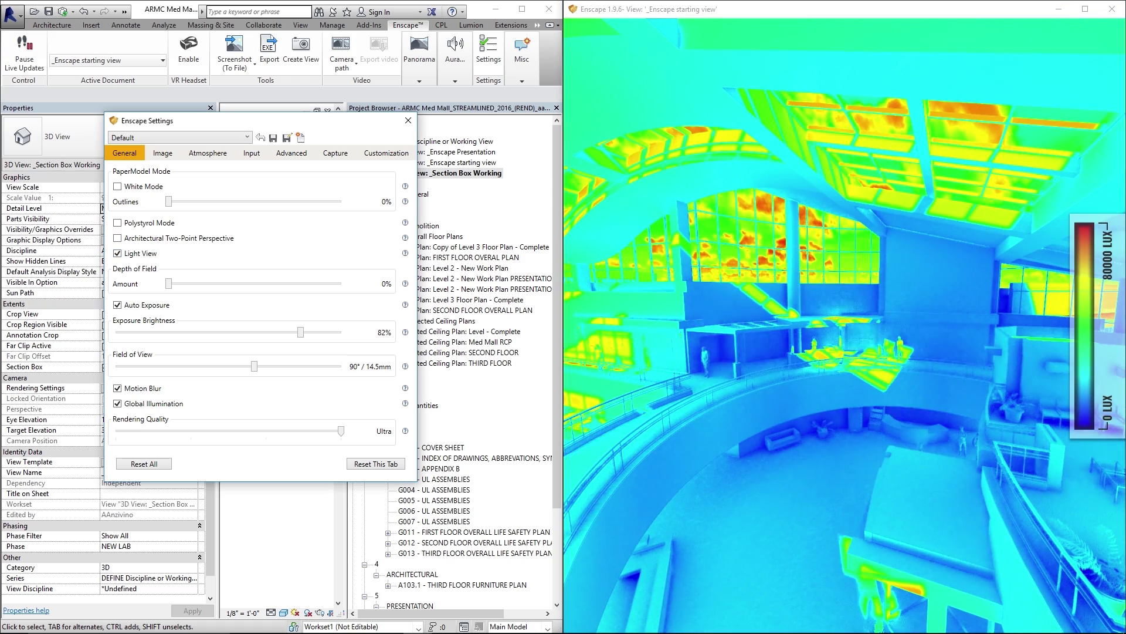
Maximize the Enscape rendering window and close the Enscape settings
left_click_drag(845, 326, 962, 367)
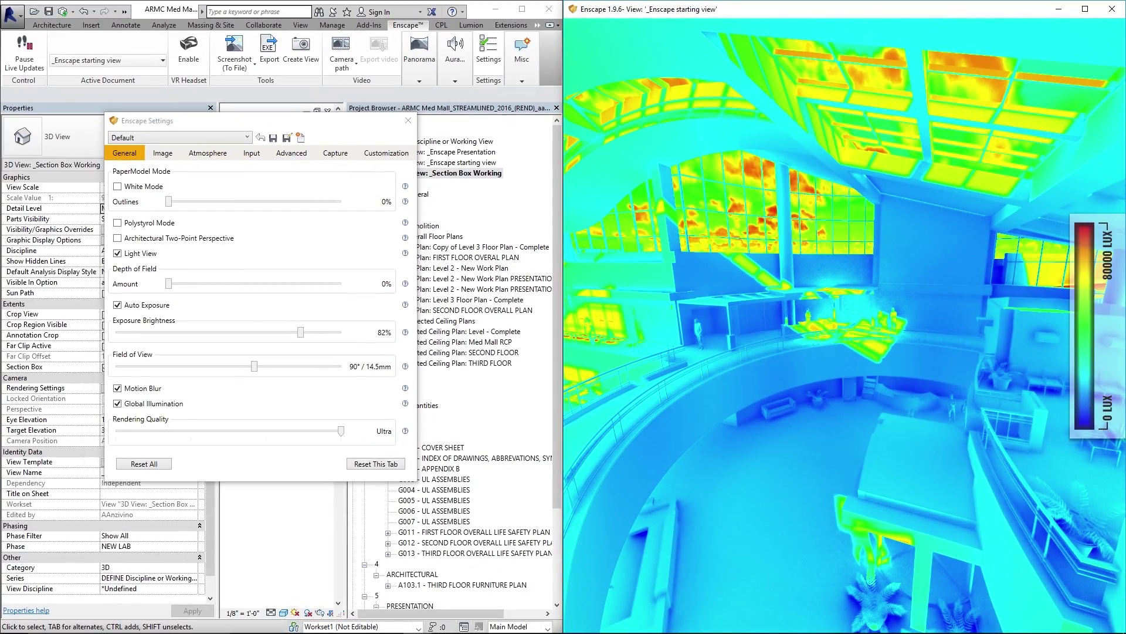
left_click_drag(841, 9, 241, 0)
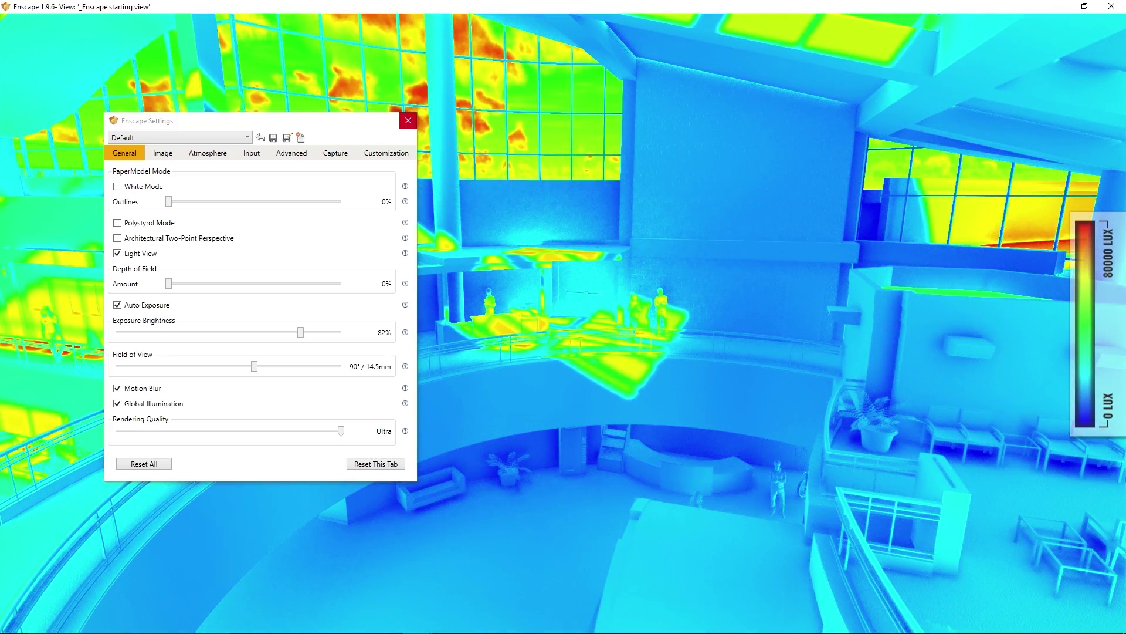
left_click(407, 121)
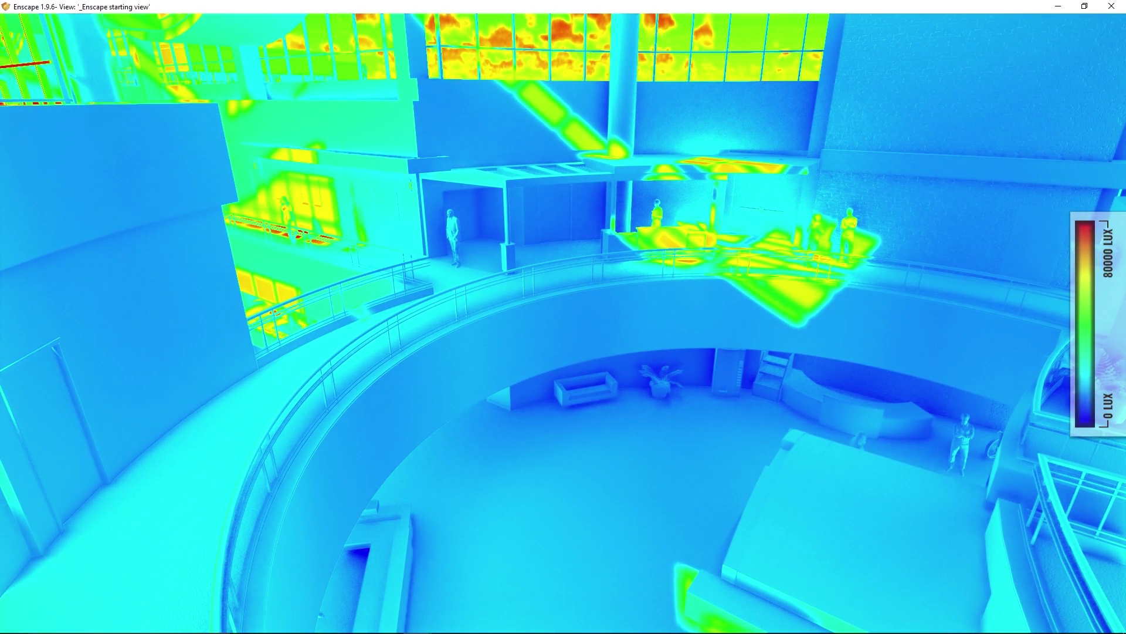
Shift the time of day forward and back to study how sunlight falls on the upper waiting area in Light View
key("i")
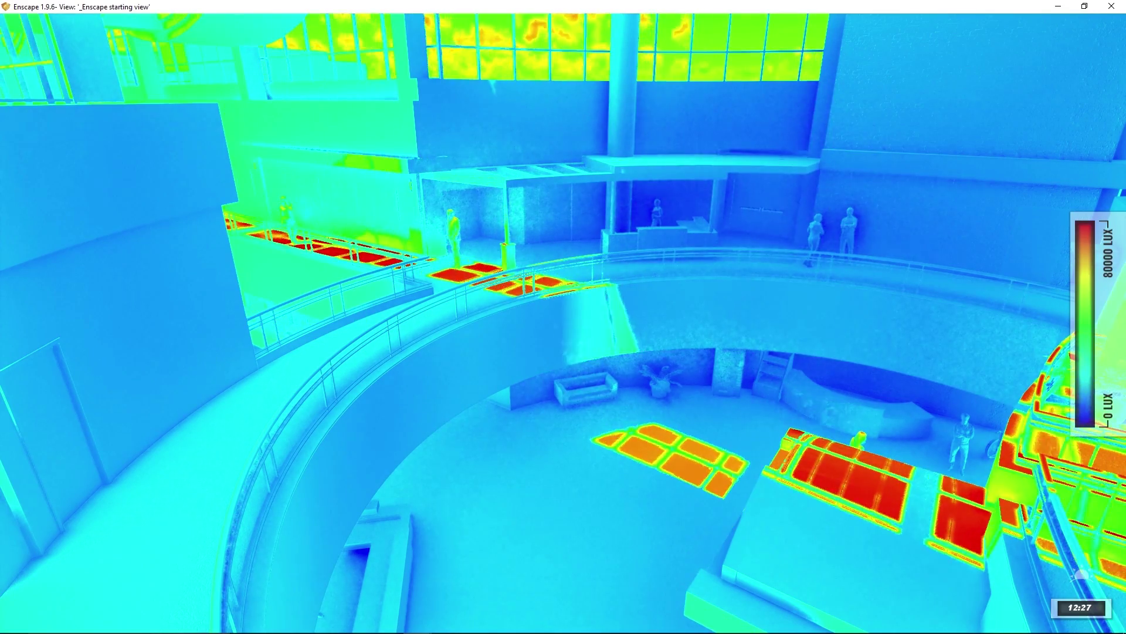
key("i")
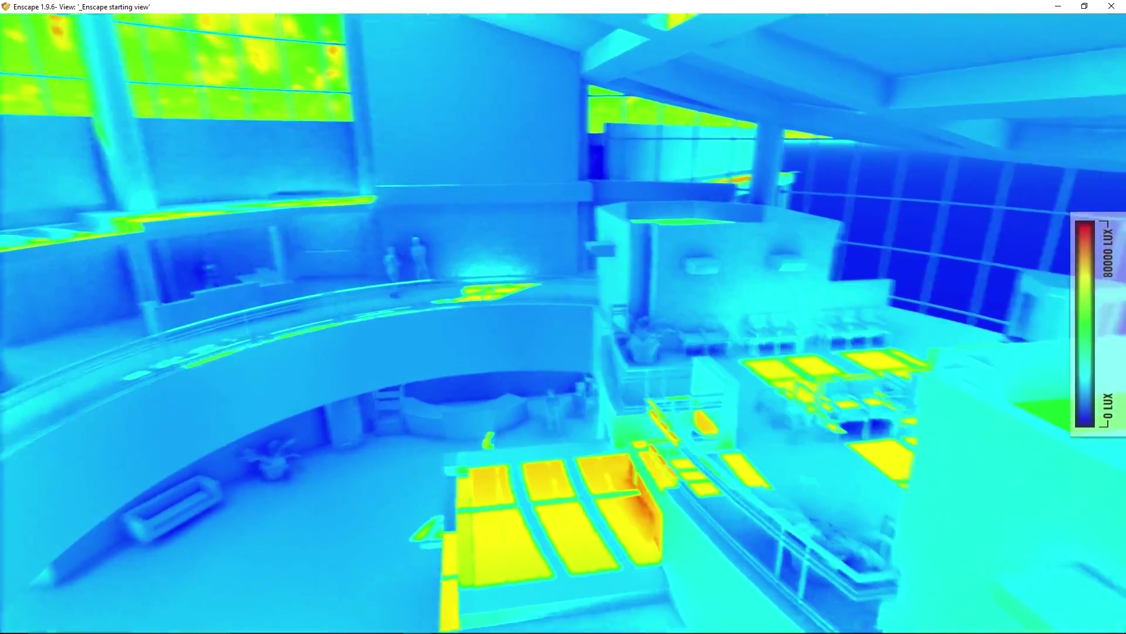
key("a")
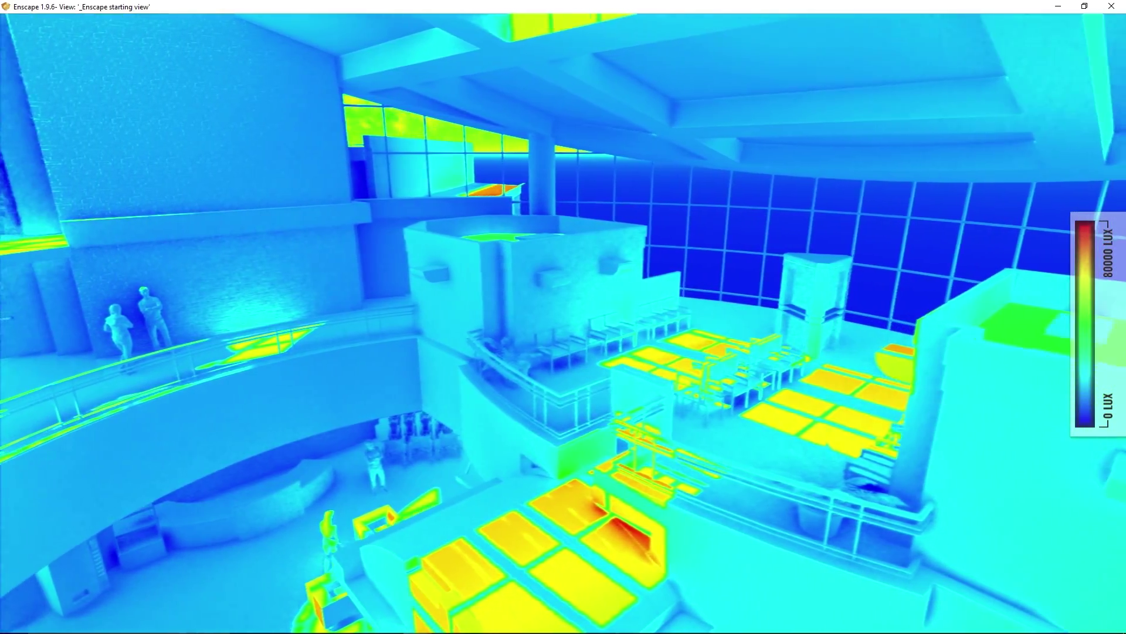
key("i")
key("u")
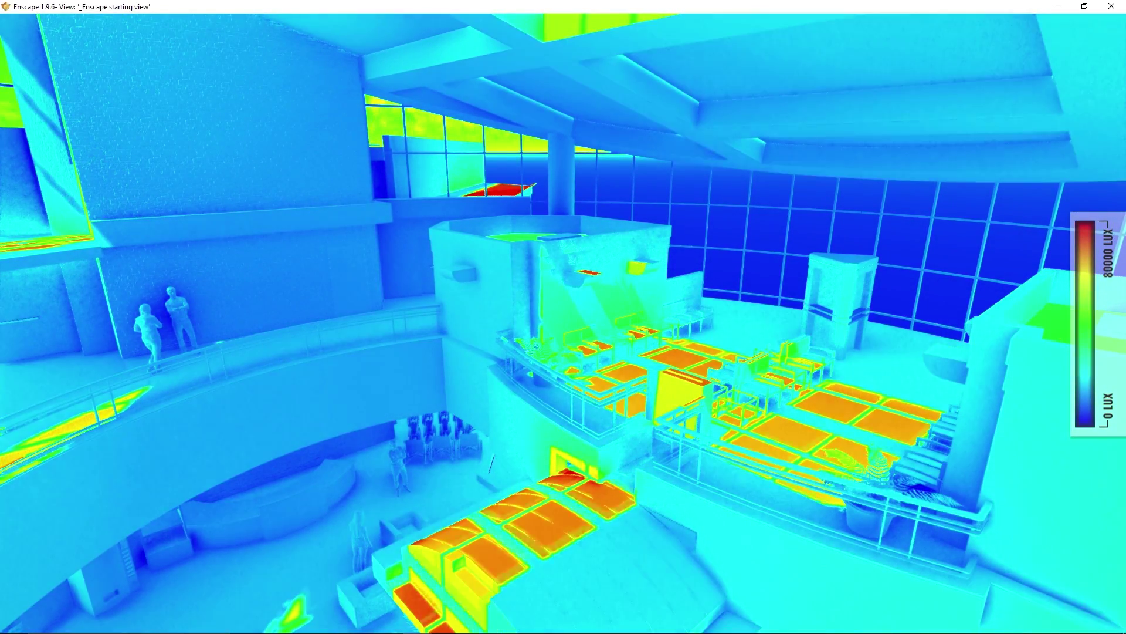
key("u")
key("i")
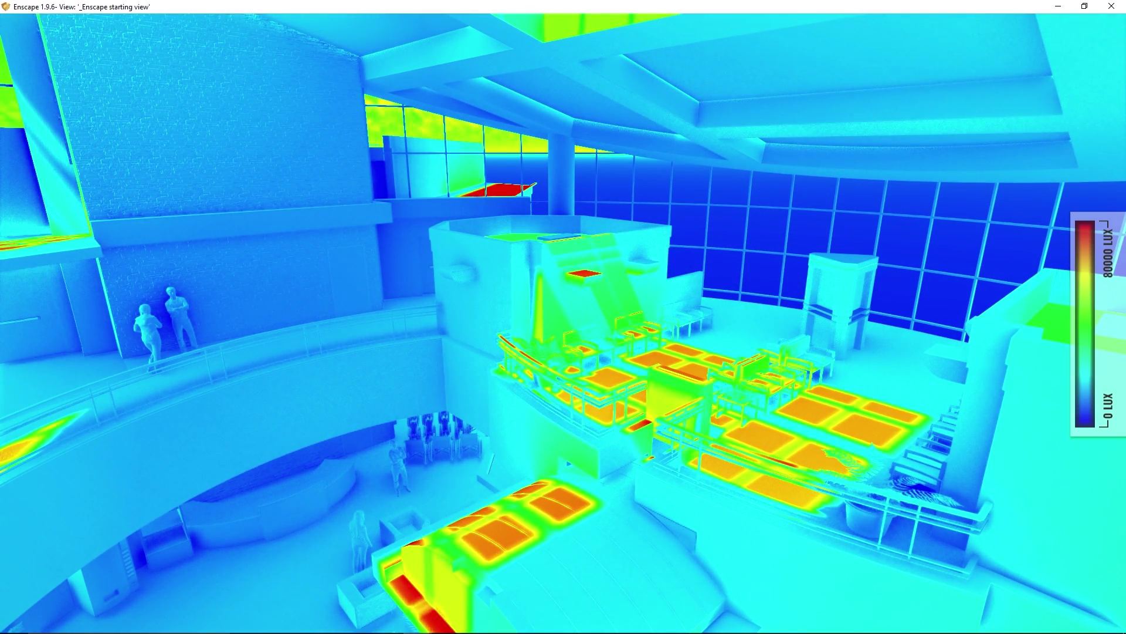
Switch to a maximized Revit window and make Waiting space layout 1 the active design option, dismissing the save reminder
left_click_drag(577, 8, 635, 45)
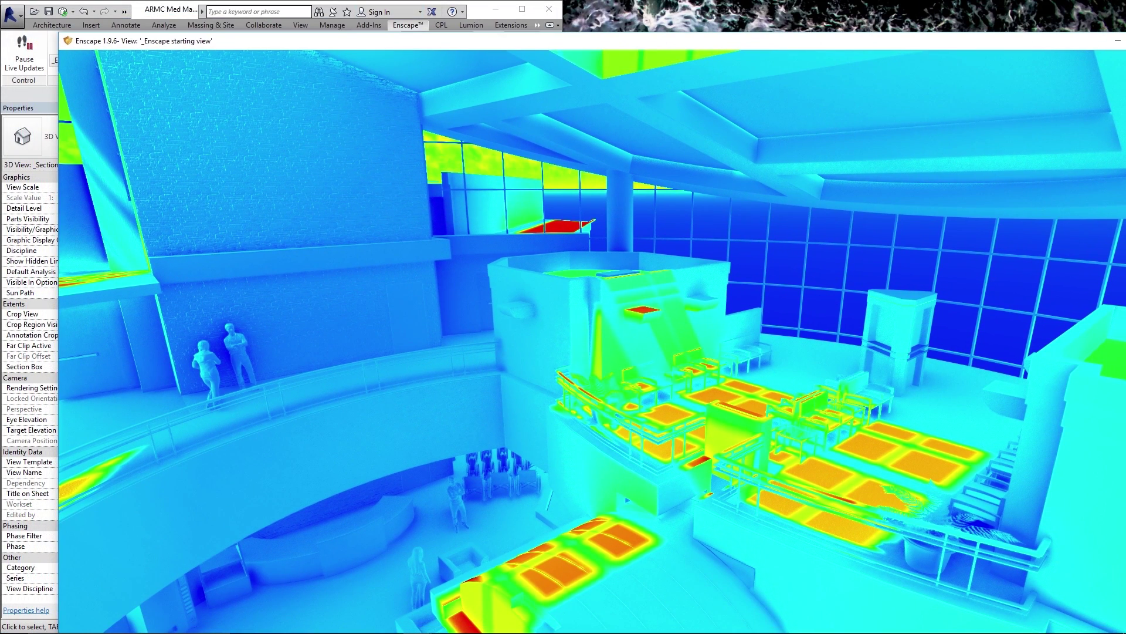
left_click(170, 9)
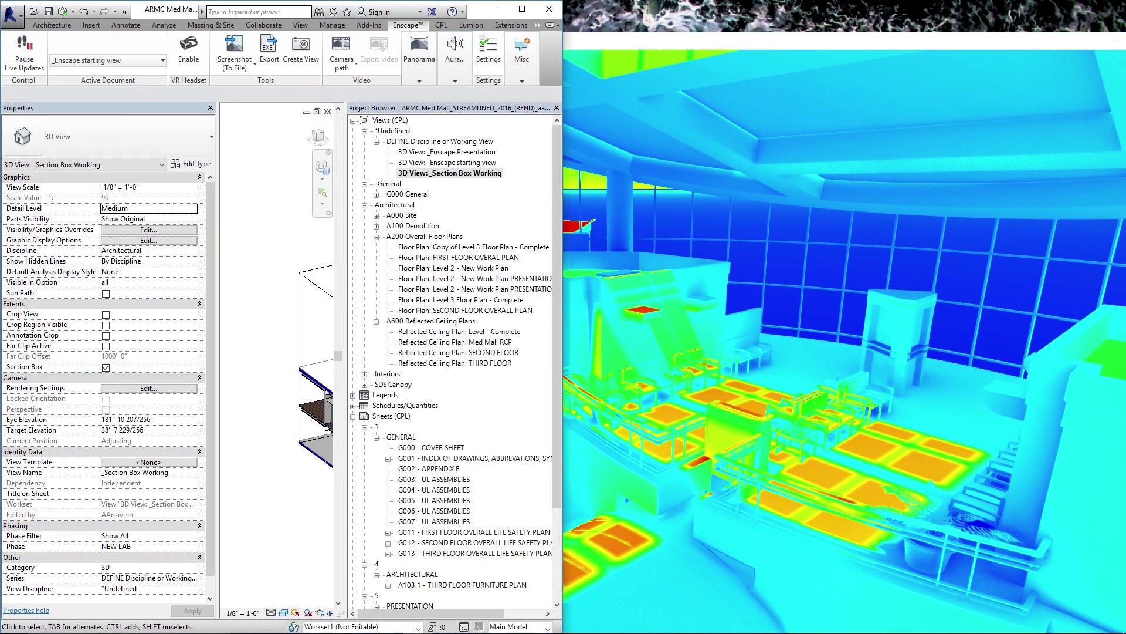
key("super+Up")
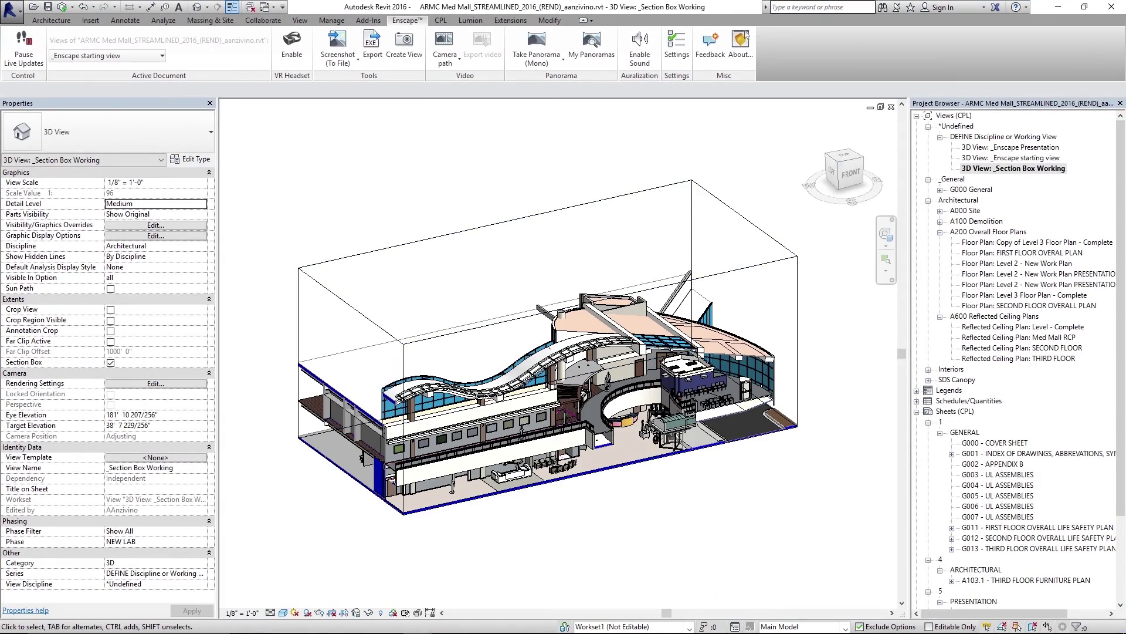
left_click(803, 626)
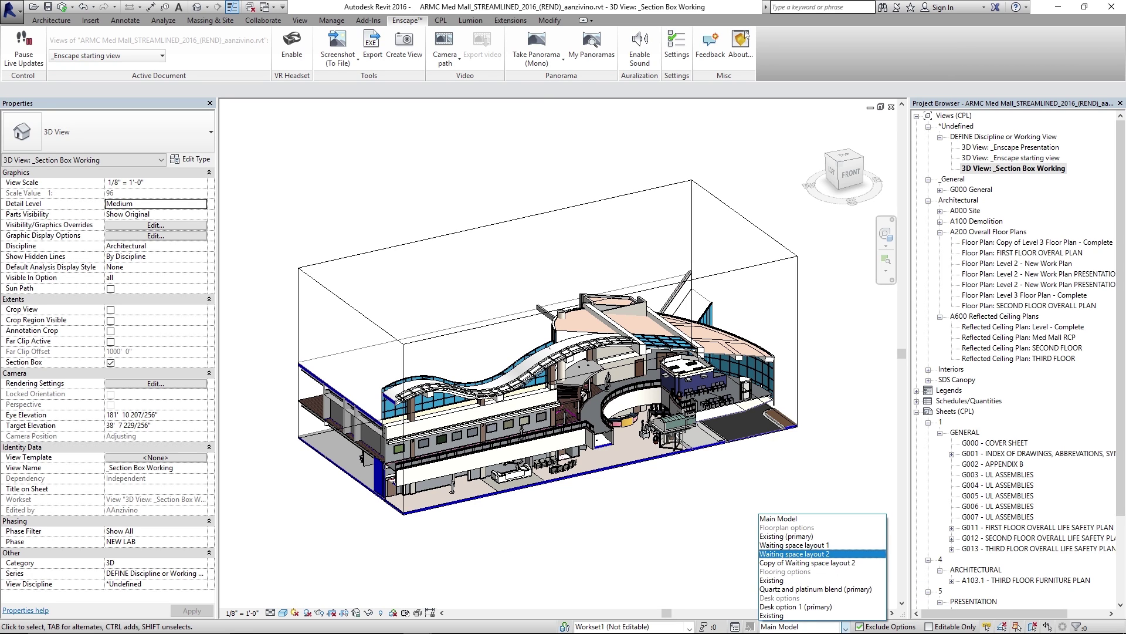
key("Return")
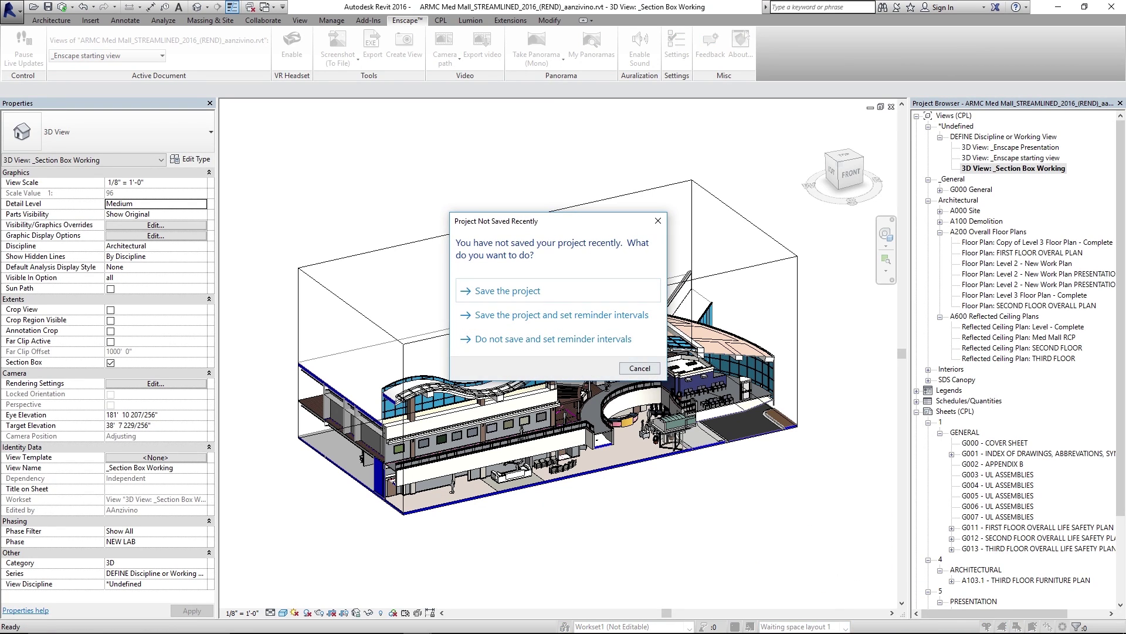
key("Escape")
key("Escape")
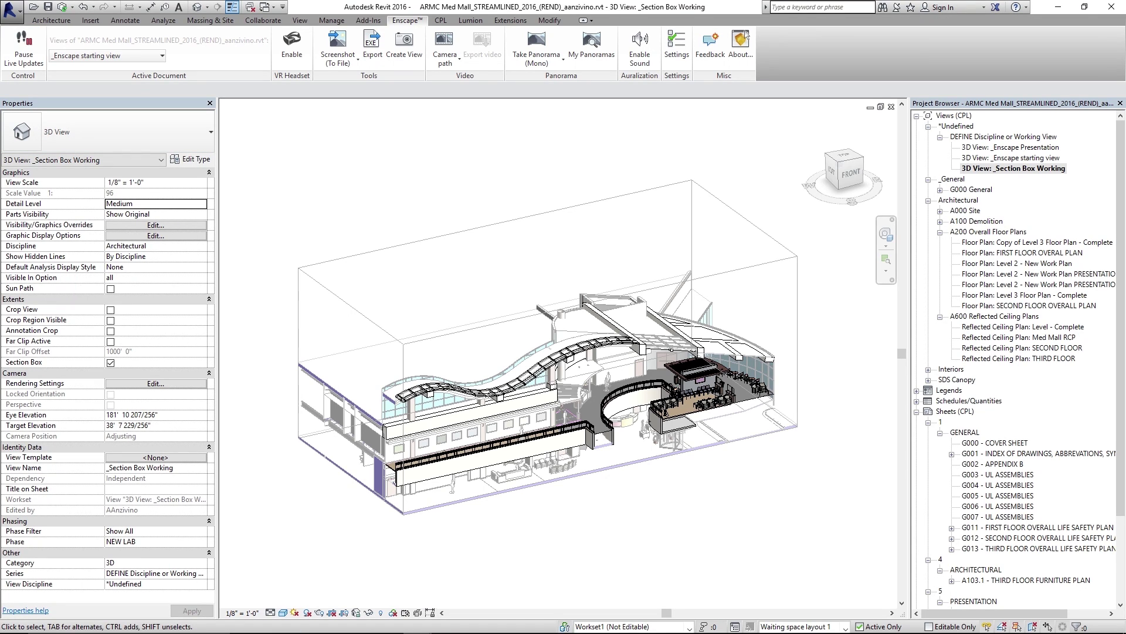
Switch back to Enscape and examine the light levels in the updated waiting space layout from the atrium side
mouse_move(418, 621)
left_click(482, 570)
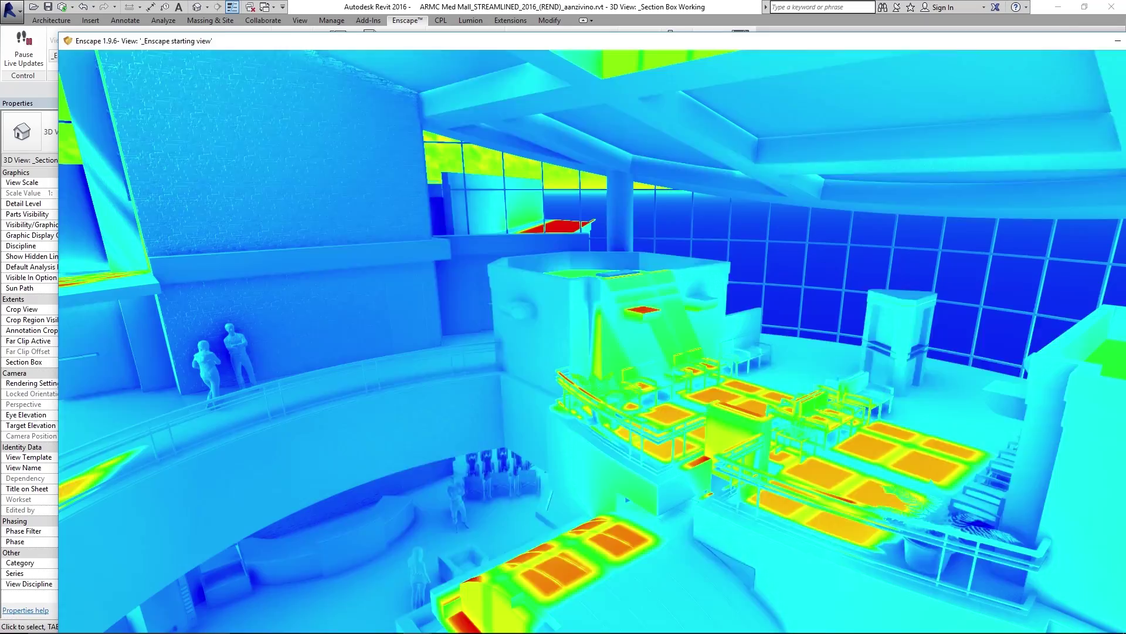
key("w")
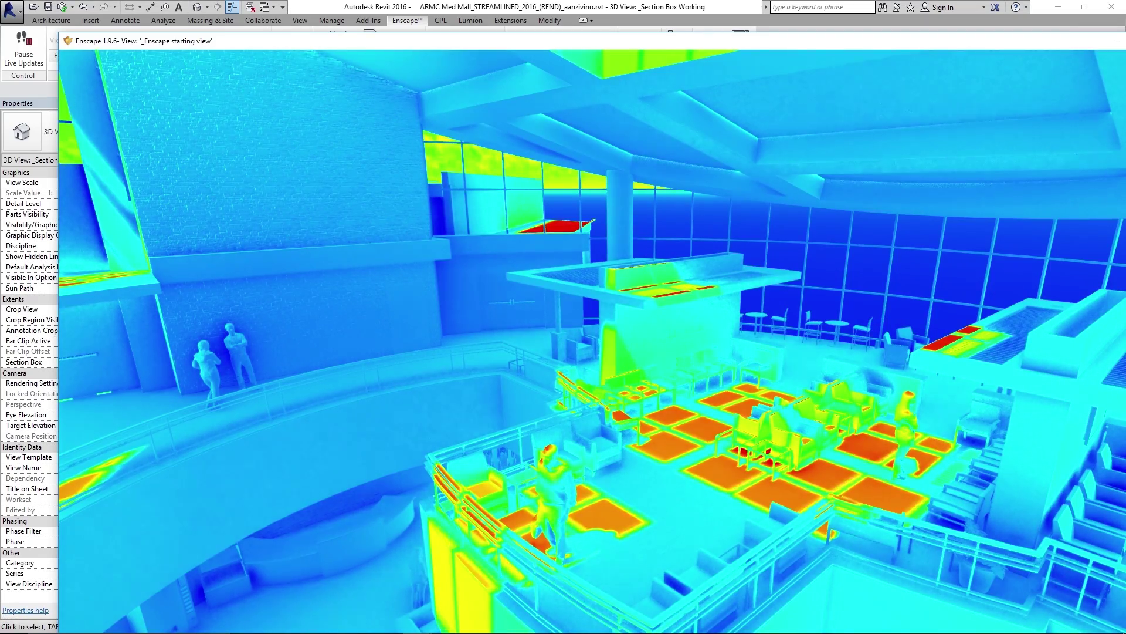
key("a")
key("a")
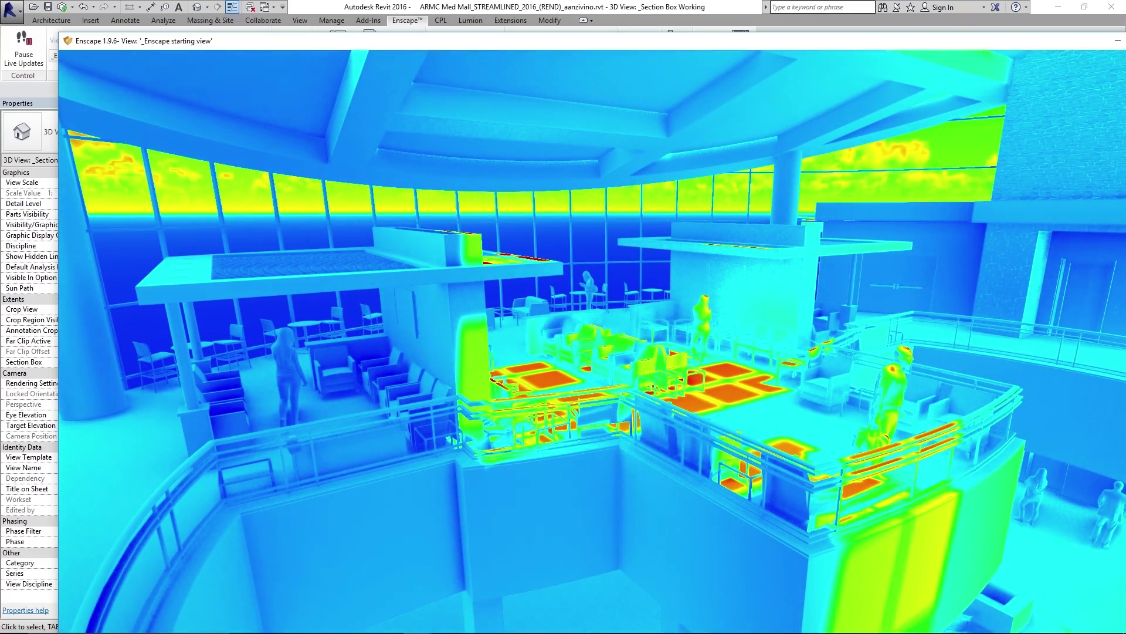
Shift the time of day and examine the light levels from the waiting area around to the reception side in Light View
key("u")
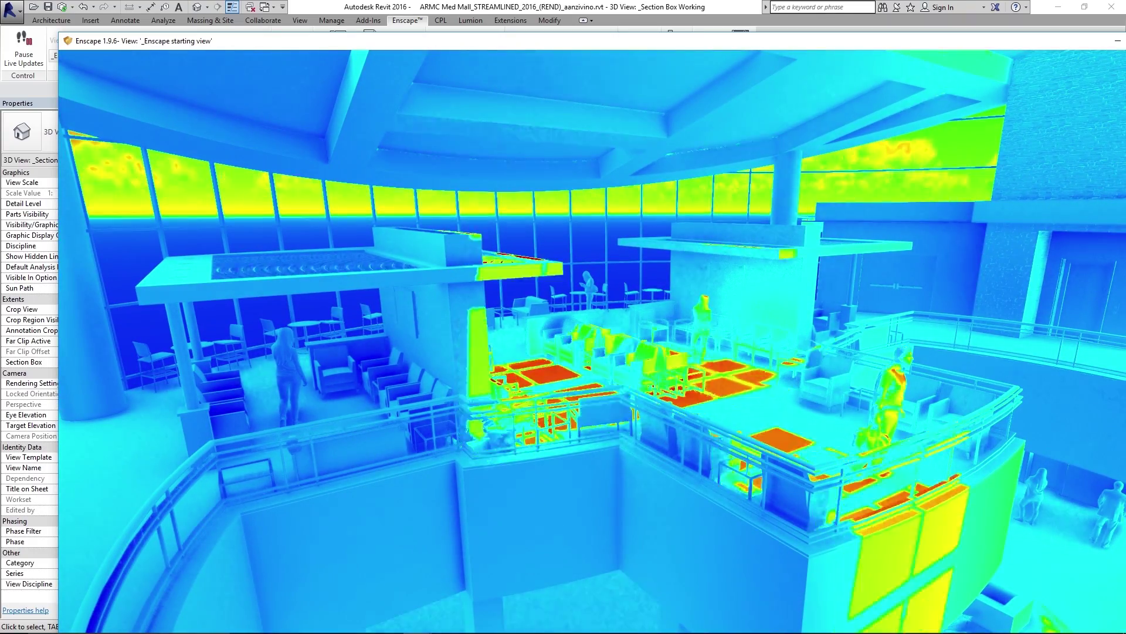
key("w")
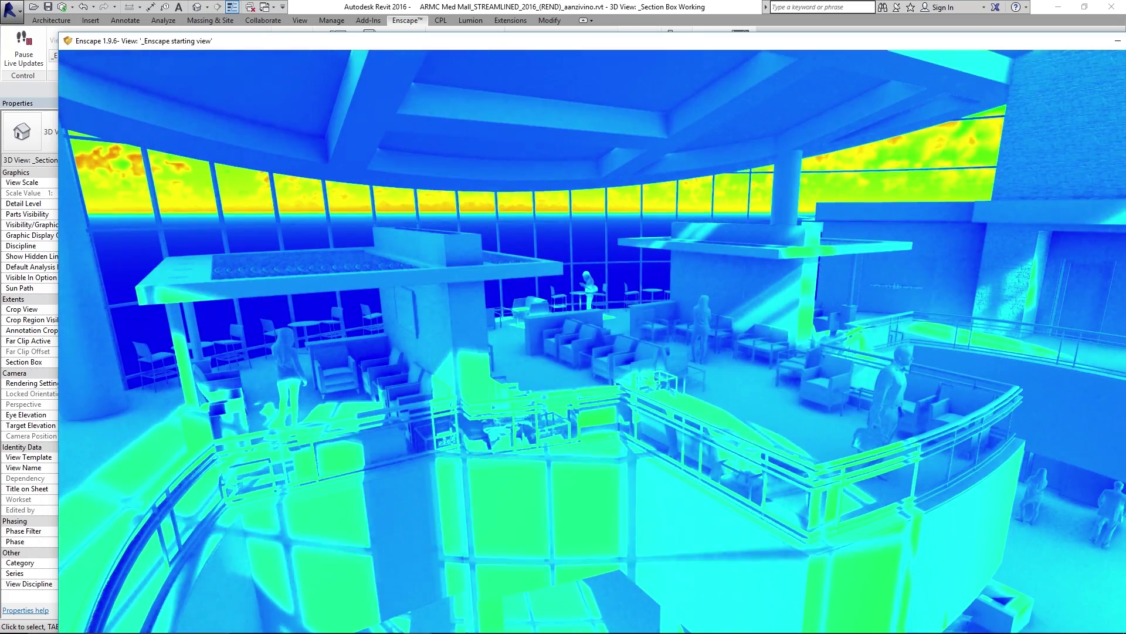
key("Left")
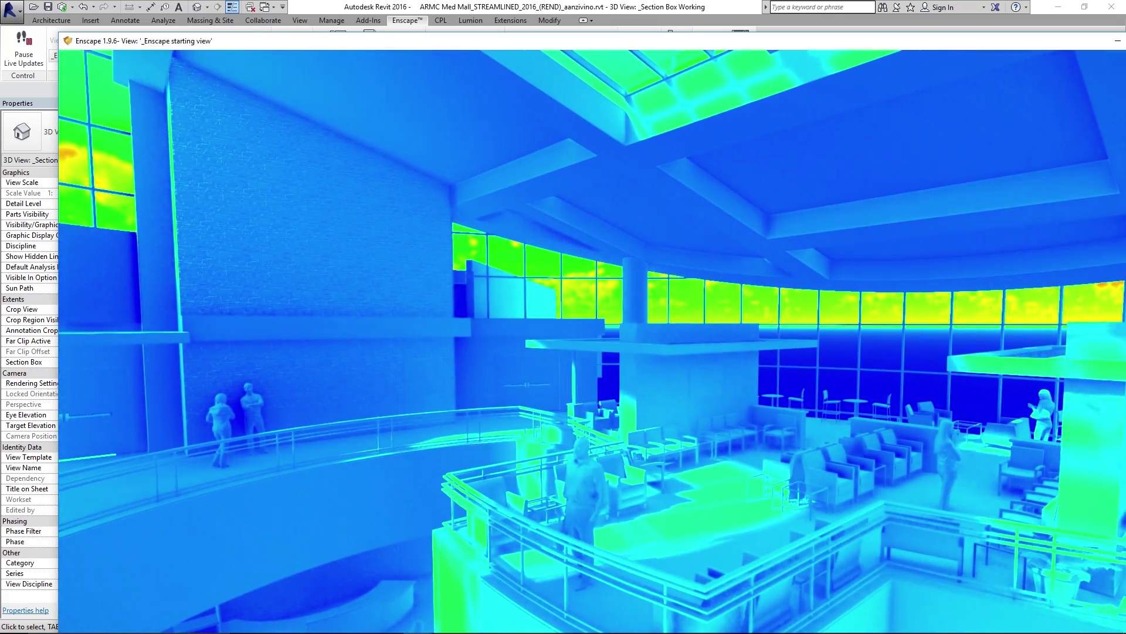
key("Left")
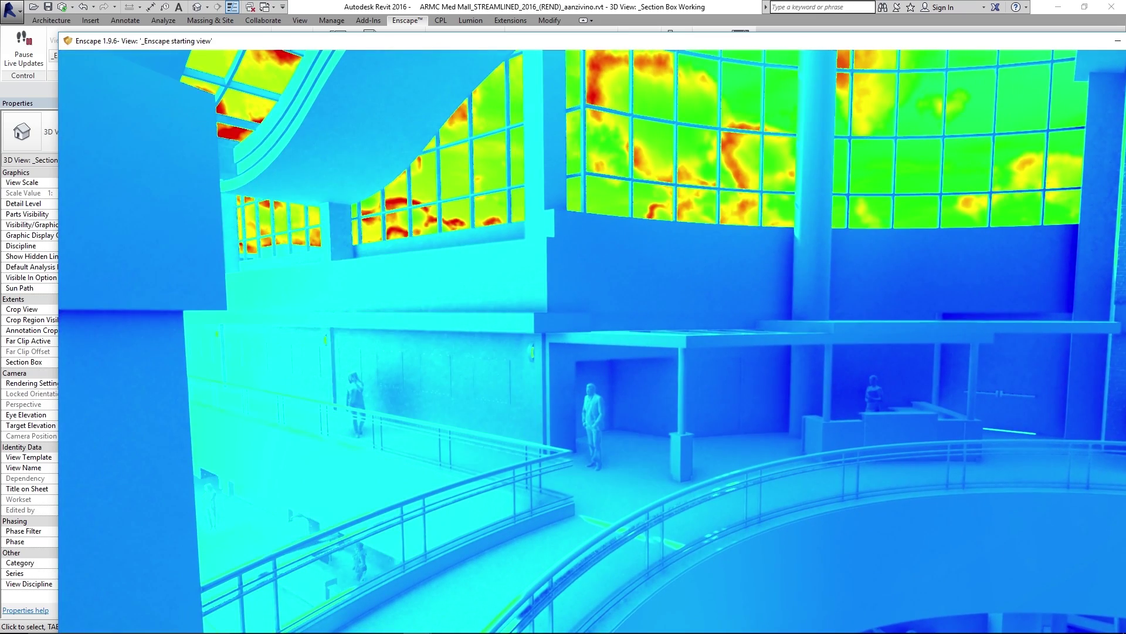
Open the Enscape settings from Revit and arrange the Revit and Enscape rendering windows side by side
mouse_move(534, 631)
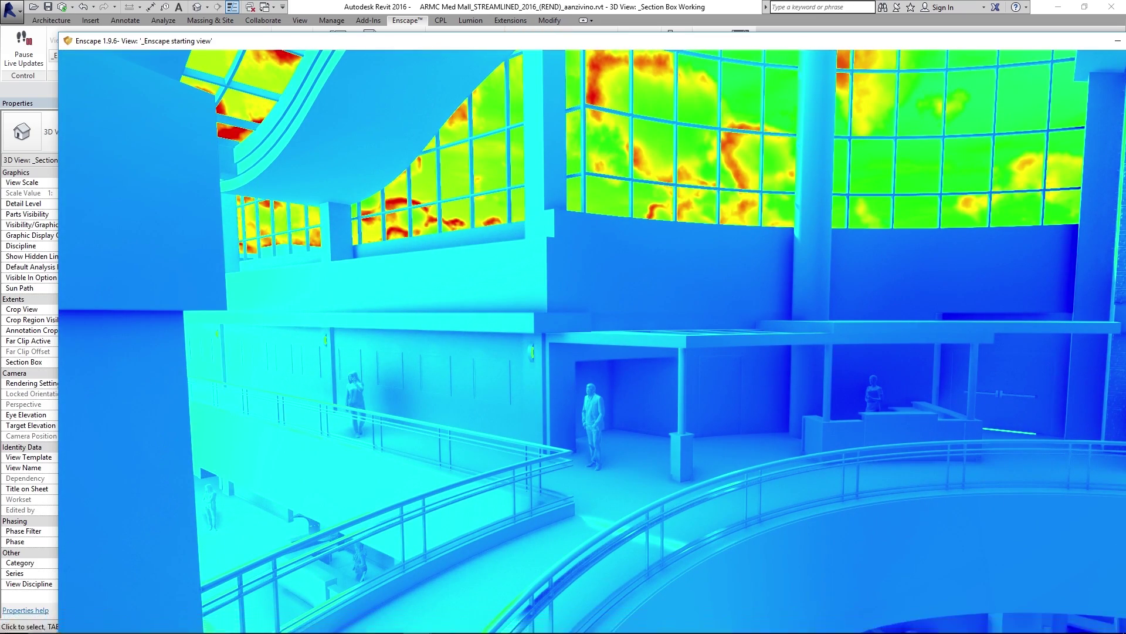
left_click_drag(535, 43, 465, 0)
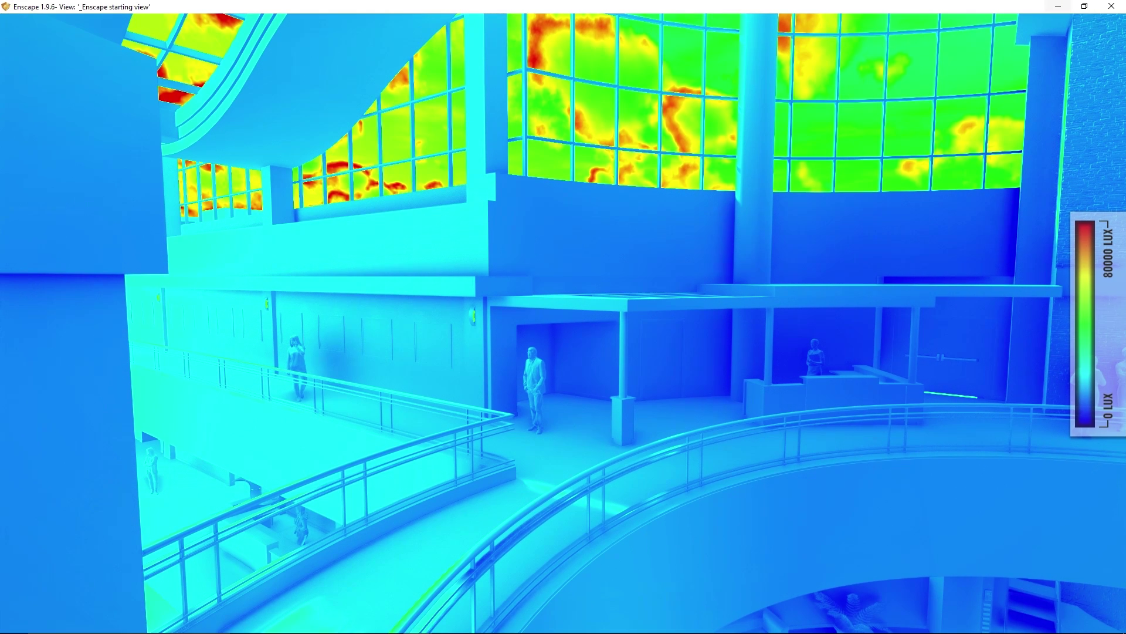
left_click(1059, 6)
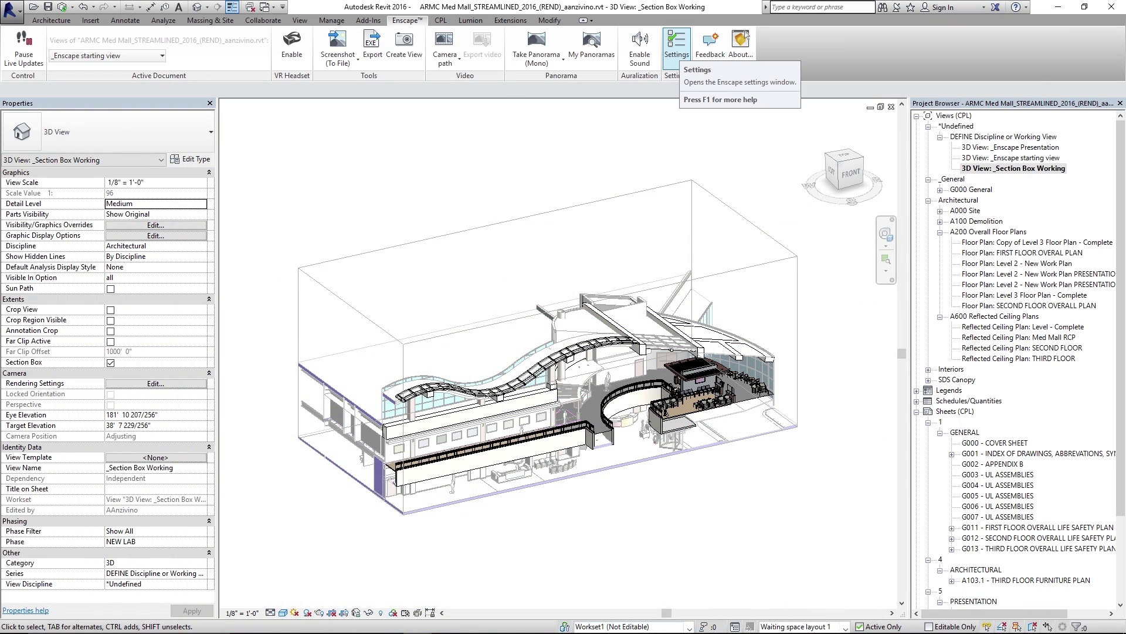
left_click(677, 44)
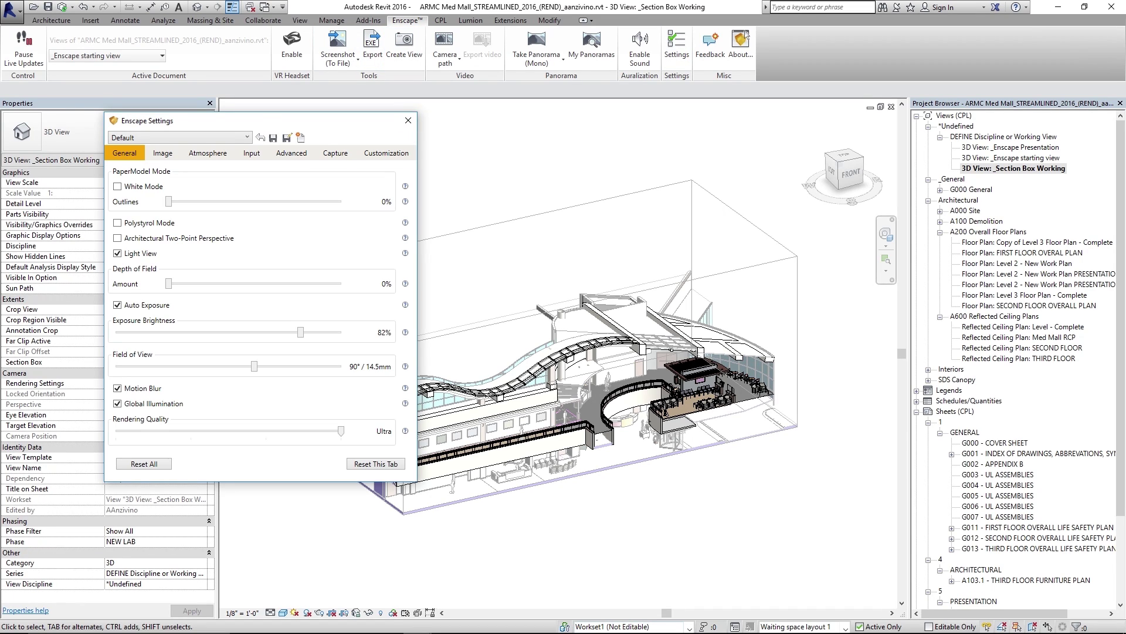
left_click_drag(266, 123, 276, 126)
key("super+Left")
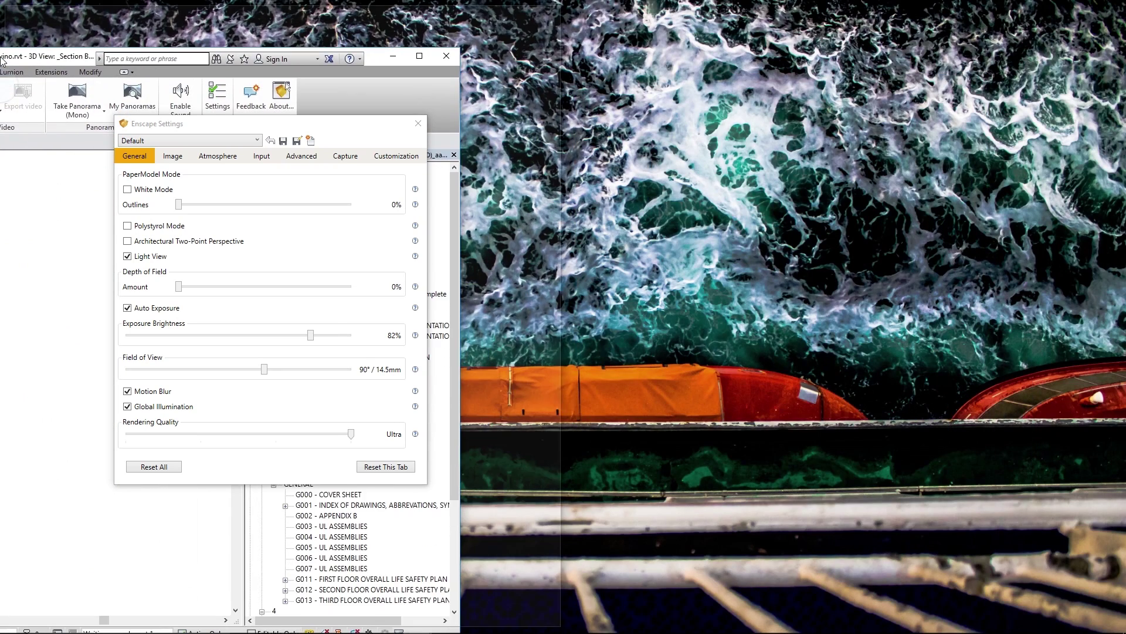
key("Return")
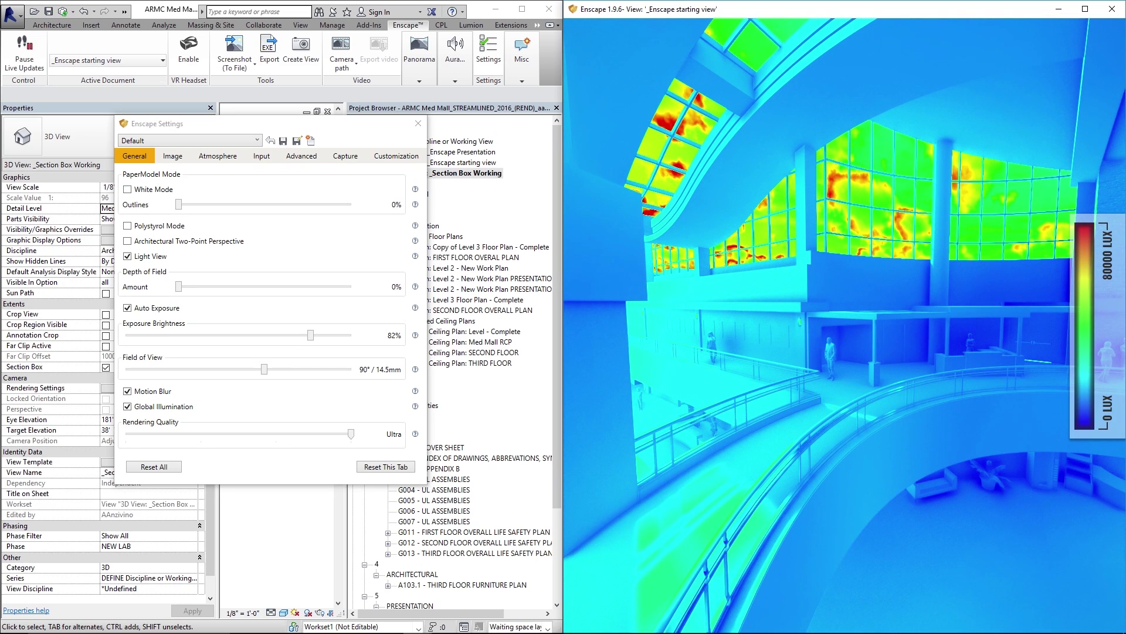
Turn off Light View and set the rendering quality to Medium
left_click(127, 257)
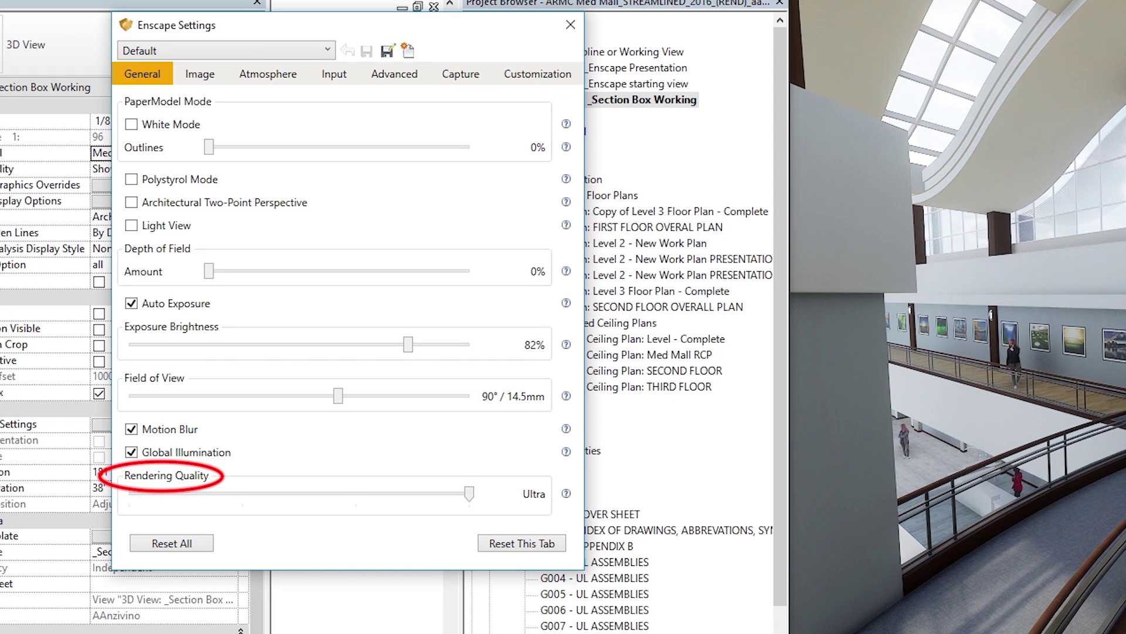
left_click_drag(468, 494, 243, 494)
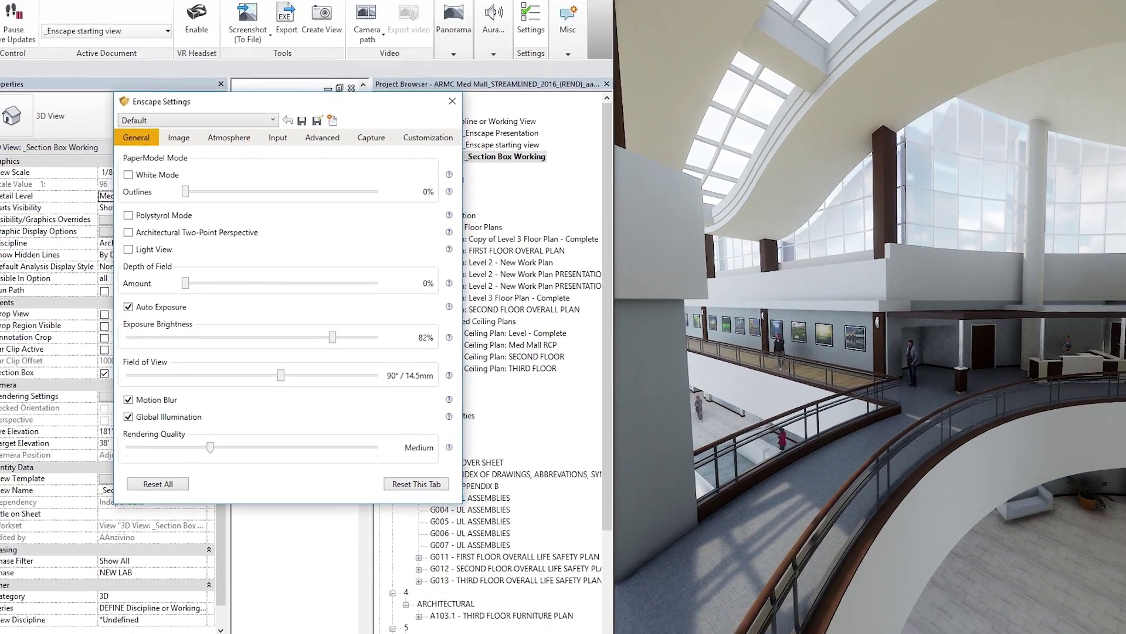
mouse_move(566, 494)
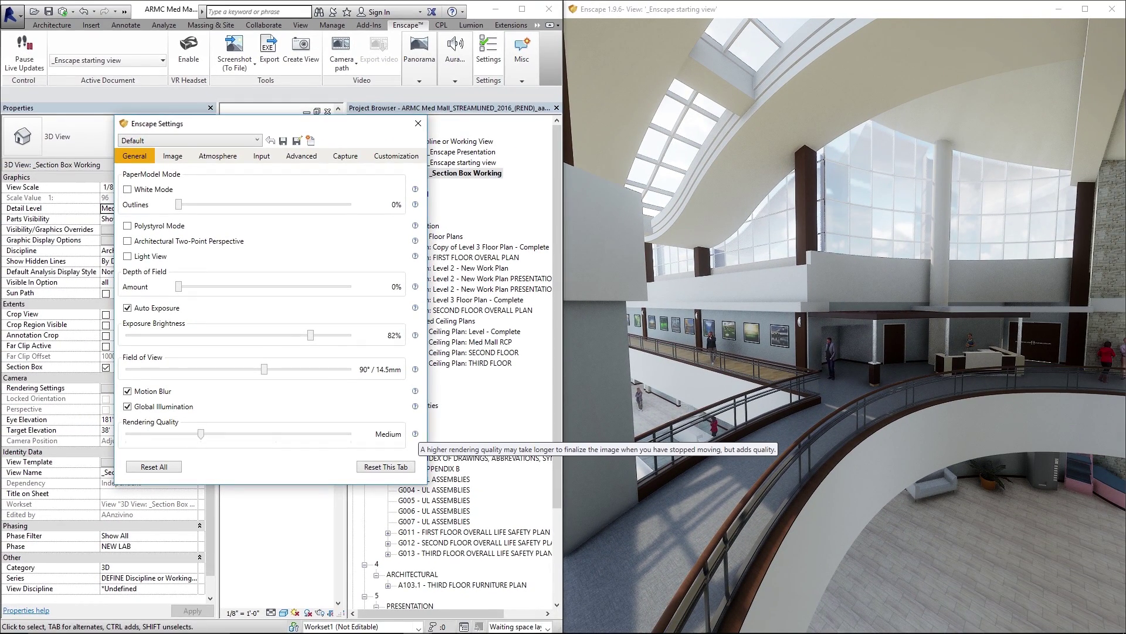
Walk toward the reception desk to judge the rendering, and raise the rendering quality to Ultra
left_click_drag(845, 325, 704, 322)
key("w")
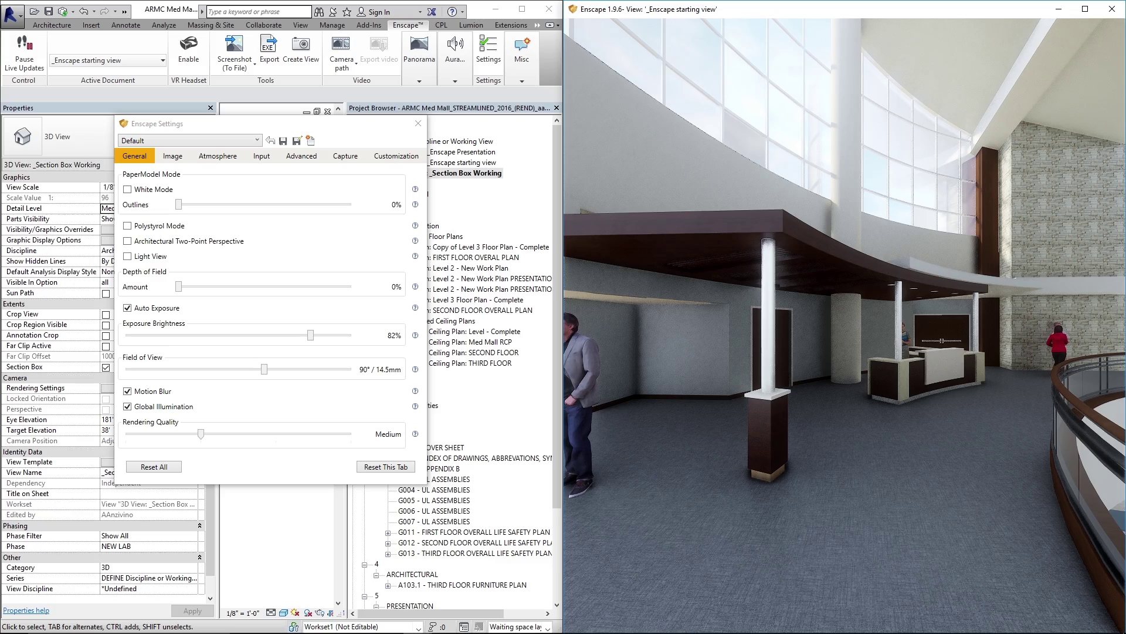
left_click_drag(201, 434, 351, 434)
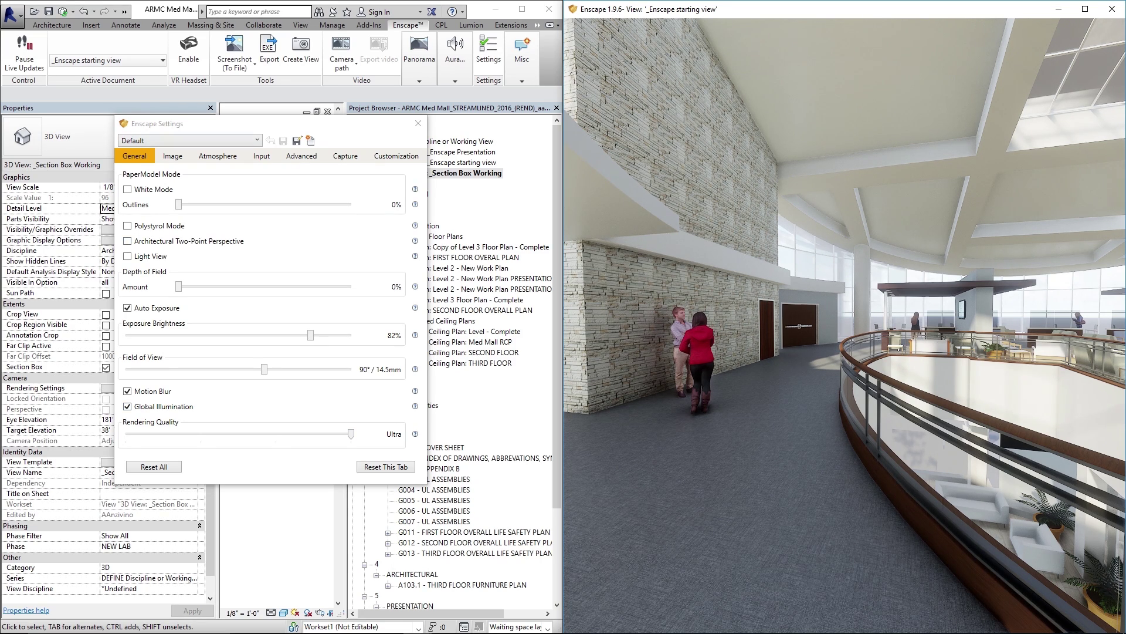
Browse the saved settings presets and apply White thick outline to the rendering of the atrium
key("alt+Tab")
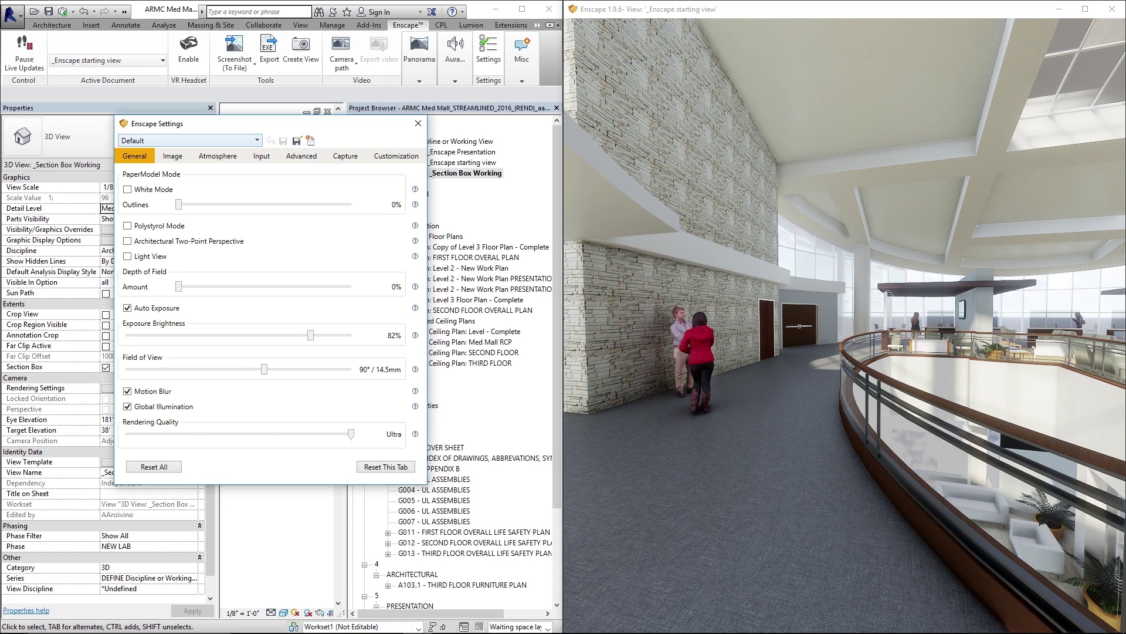
left_click(190, 140)
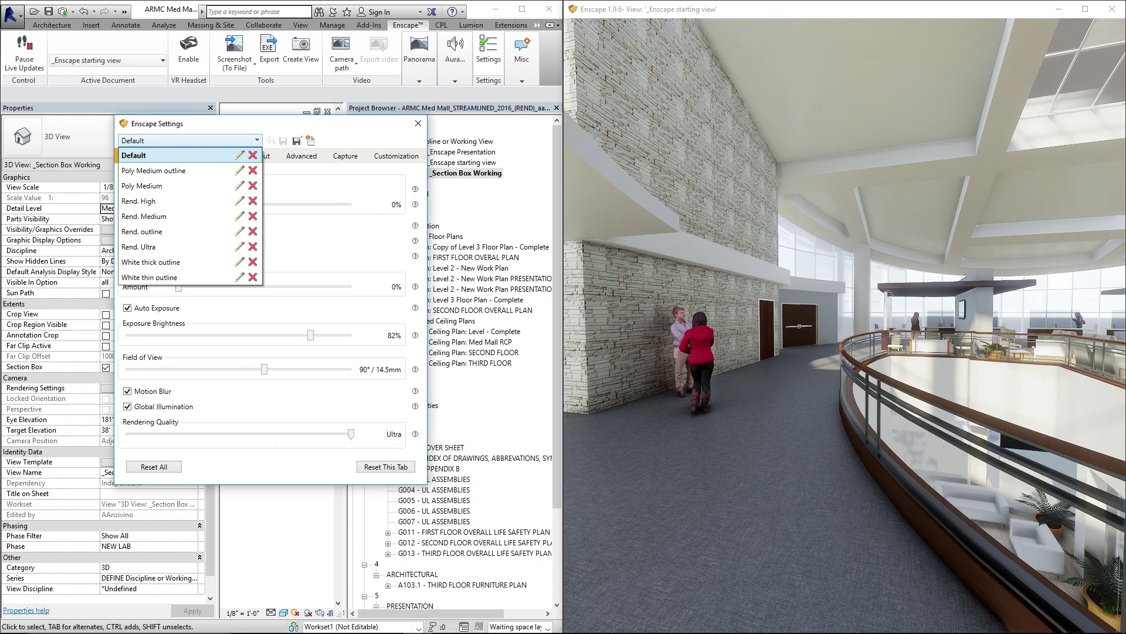
key("Down")
key("Down")
key("Down")
key("Down")
key("Down")
key("Down")
key("Down")
key("Down")
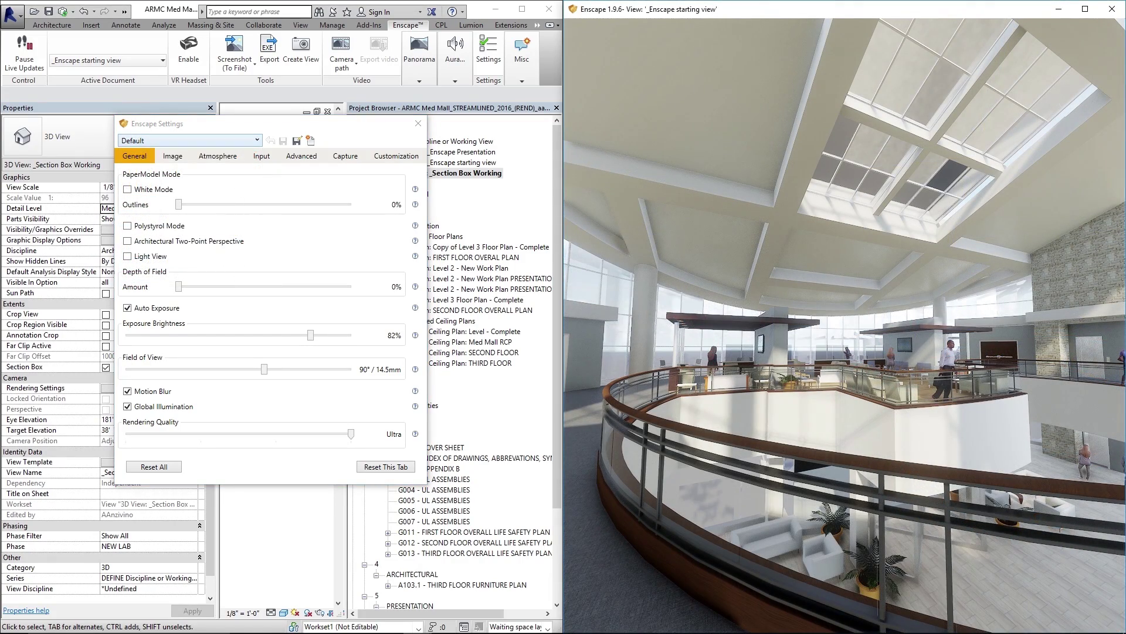
left_click(190, 140)
key("Return")
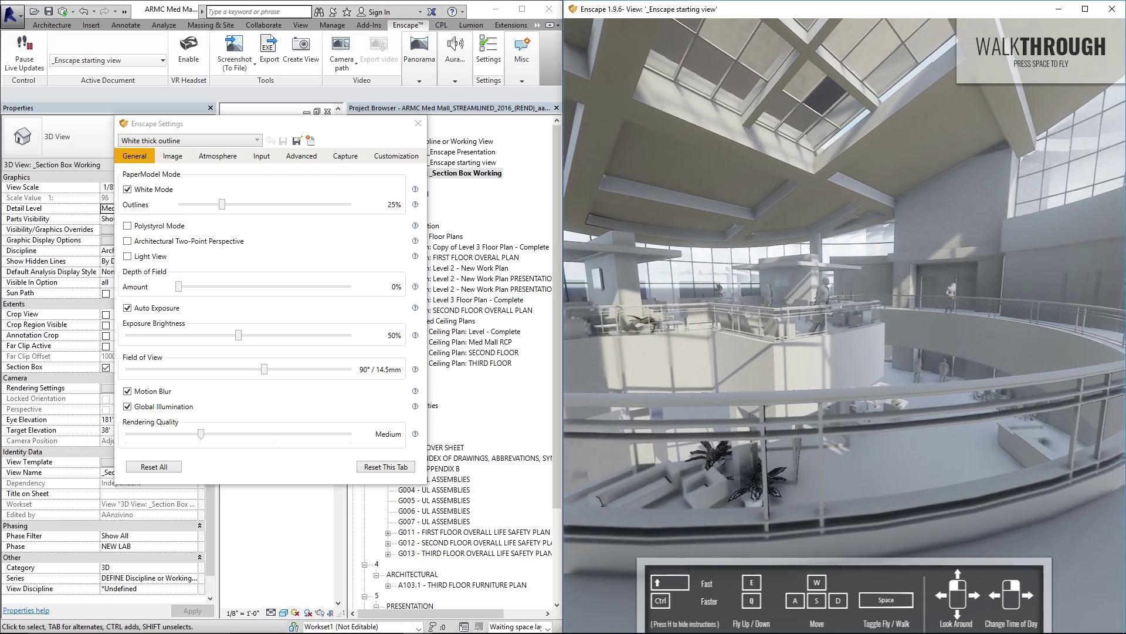
Apply the Poly Medium preset and look over the atrium in the rendering
left_click(190, 140)
left_click(141, 185)
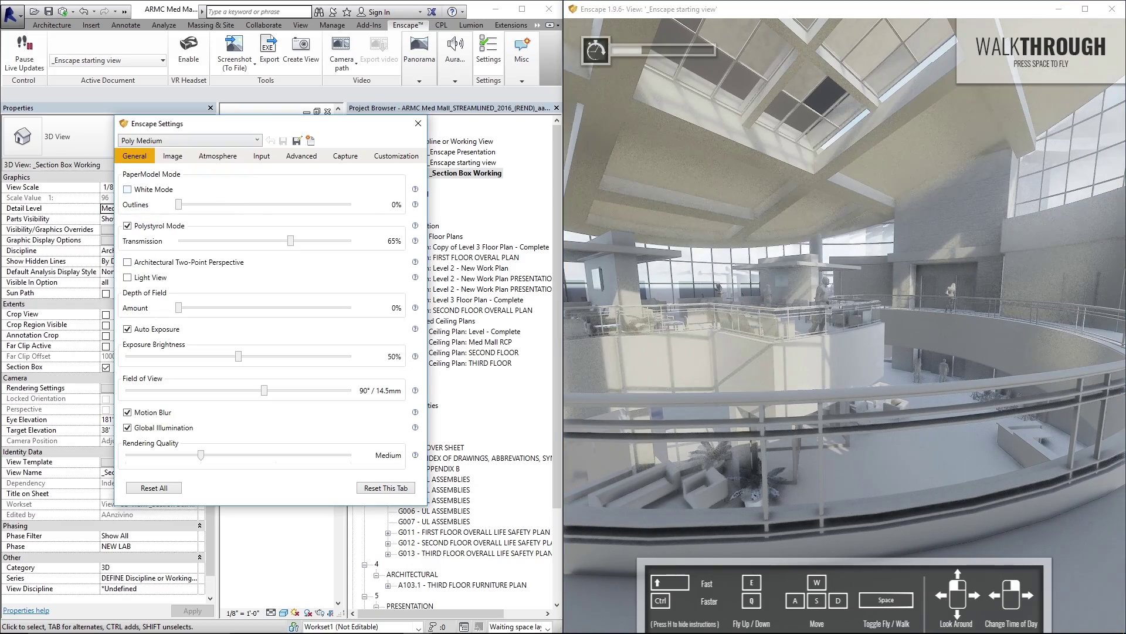
left_click_drag(845, 326, 903, 342)
left_click(190, 141)
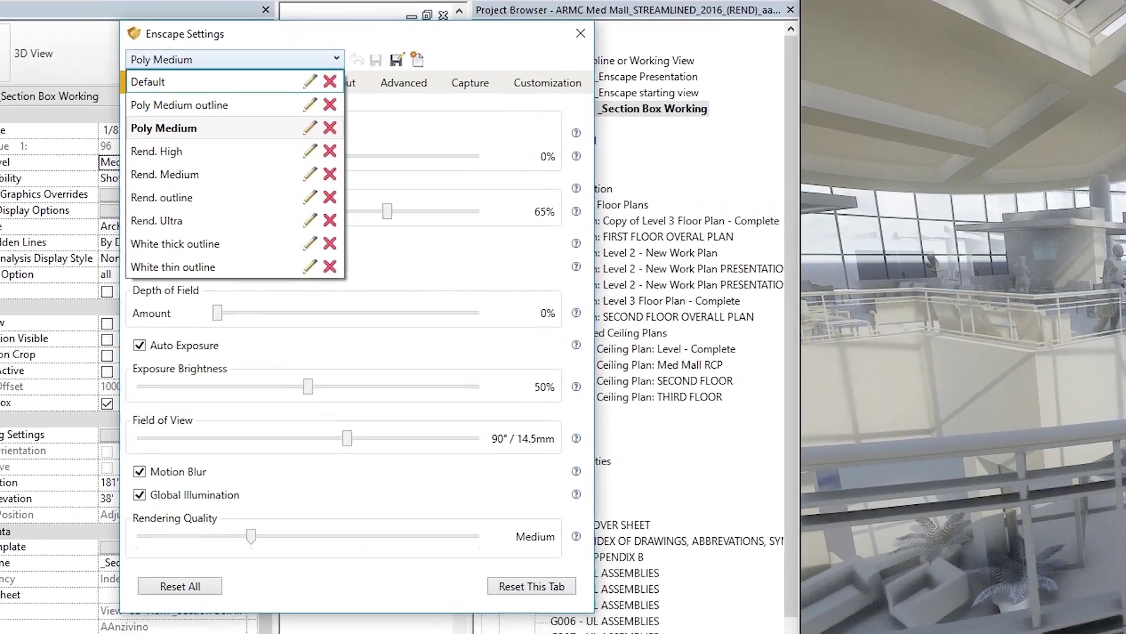
left_click(189, 140)
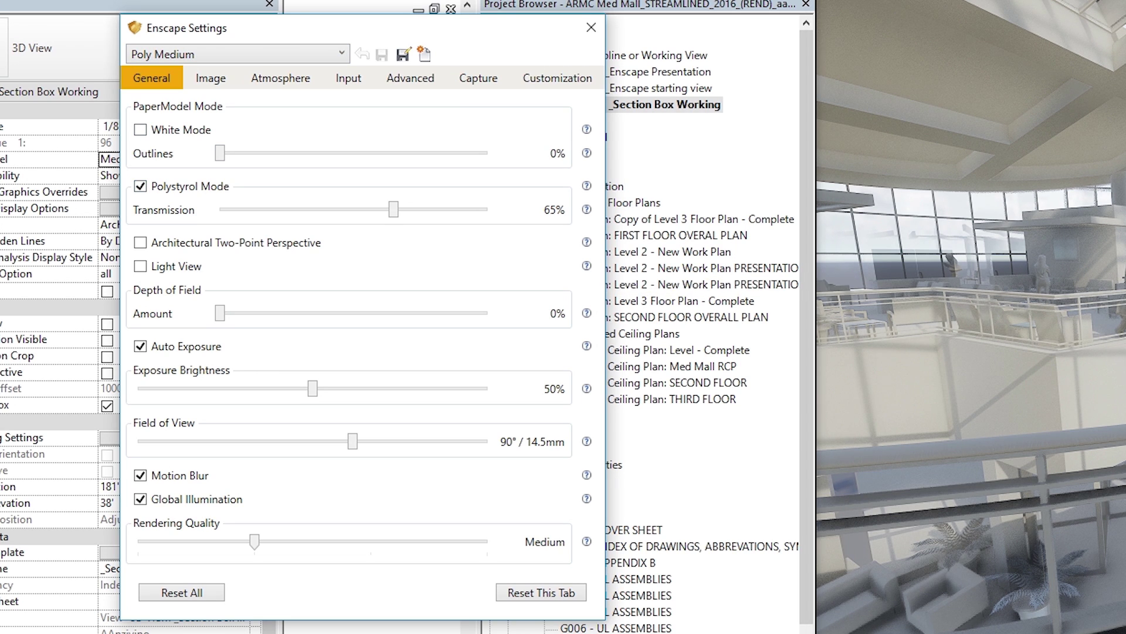
Set the outlines to 15% and save the modified Poly Medium configuration as new settings
left_click_drag(868, 293, 1071, 287)
left_click_drag(220, 152, 260, 153)
left_click_drag(971, 317, 1010, 341)
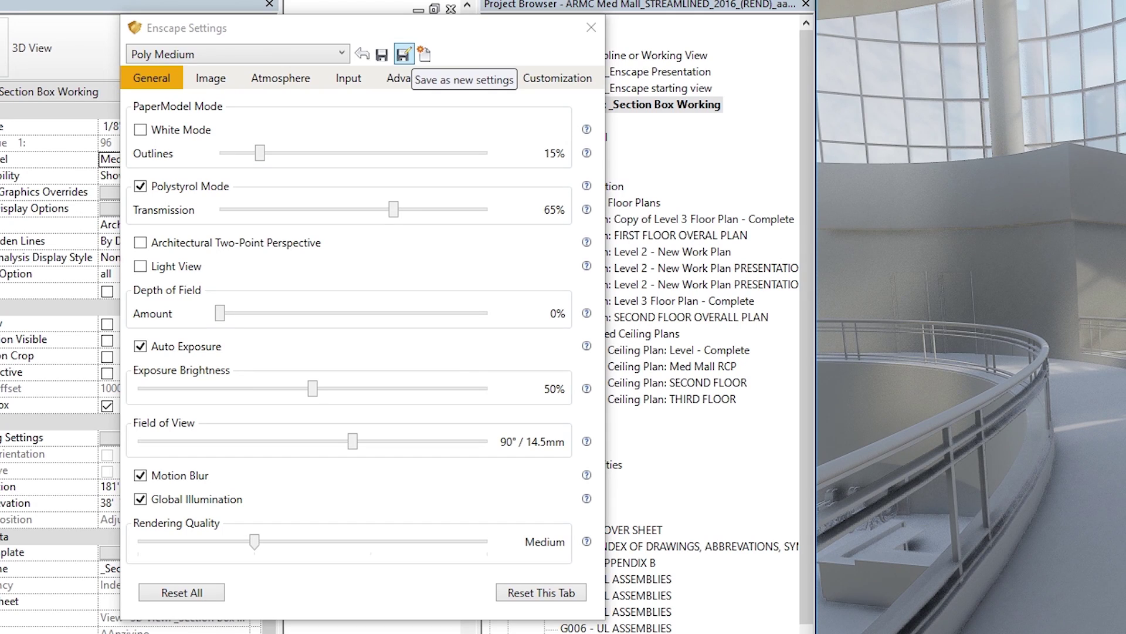
left_click(404, 54)
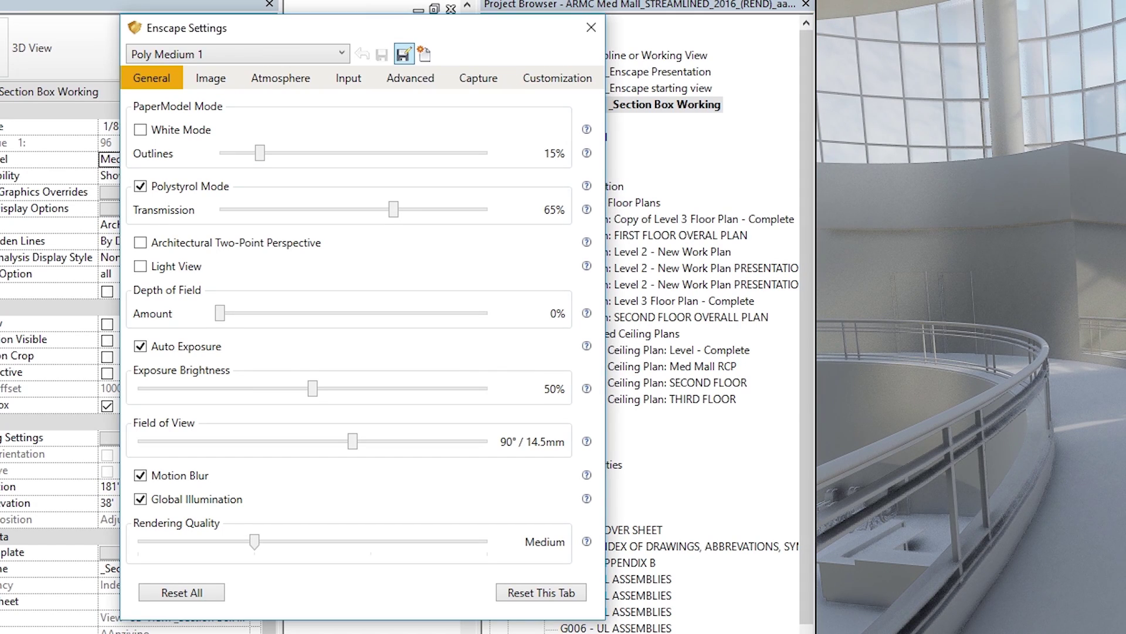
Rename the newly saved preset as Poly Medium thin outline
left_click(238, 54)
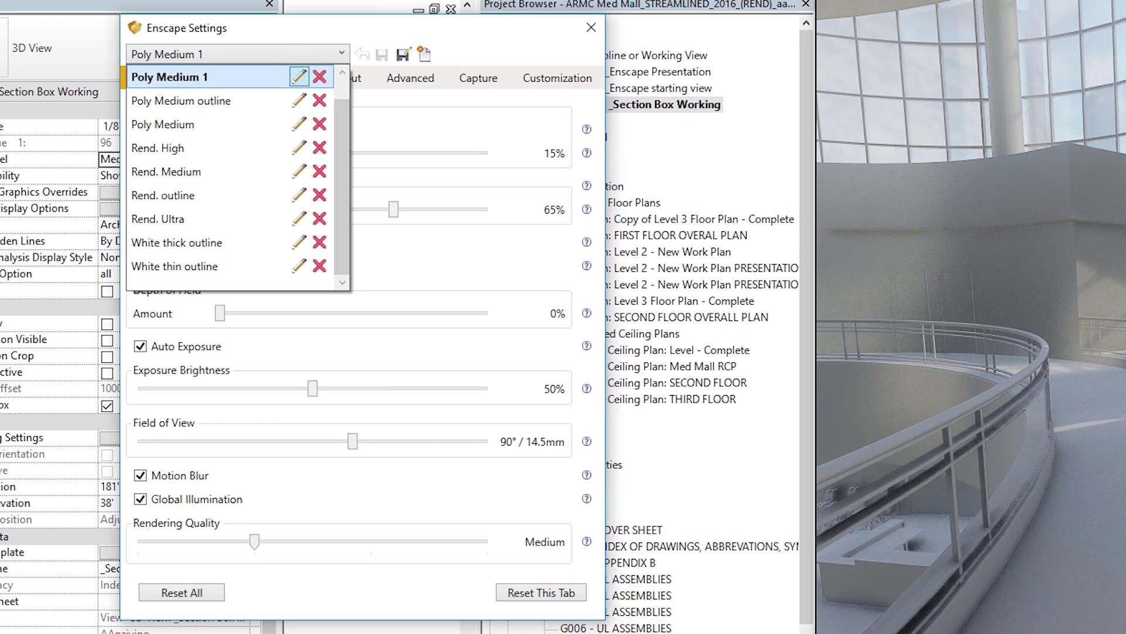
left_click(300, 77)
key("End")
key("shift+Left")
key("shift+Left")
key("shift+Left")
key("shift+Left")
key("shift+Left")
key("shift+Left")
key("shift+Left")
key("shift+Left")
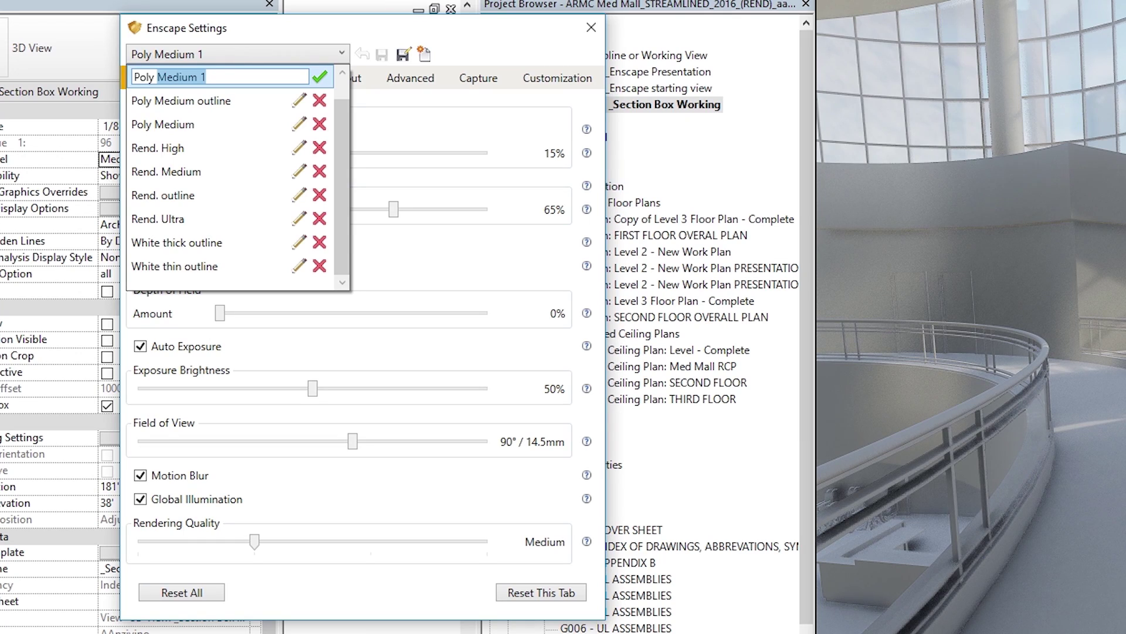
key("End")
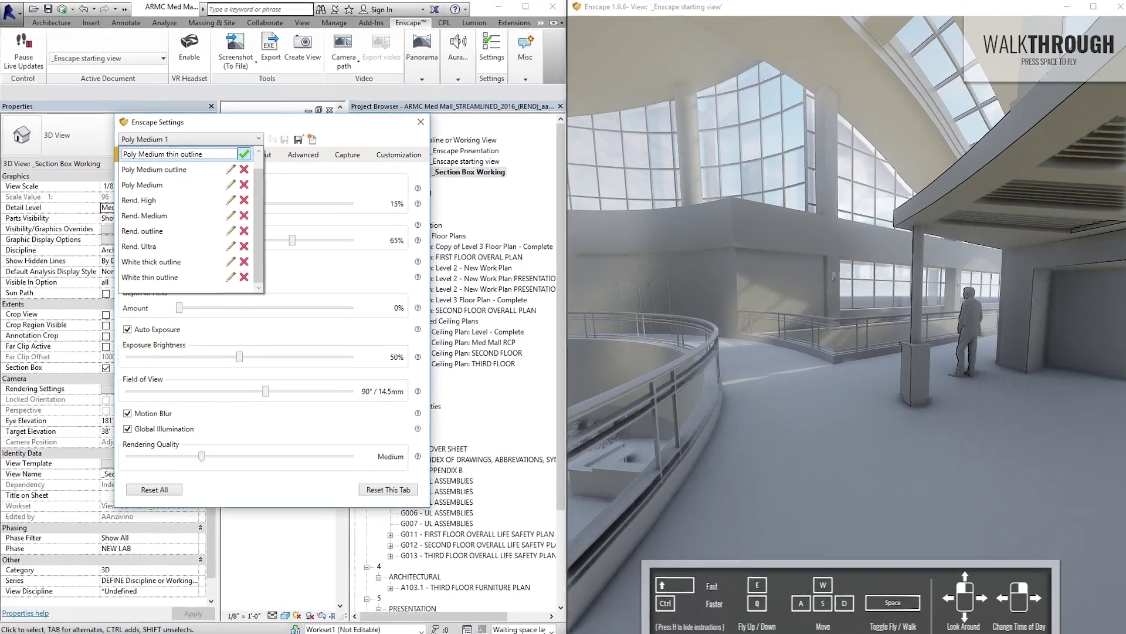
key("Return")
Apply the Rend. Medium preset and return to Poly Medium thin outline to compare the two looks
left_click(144, 216)
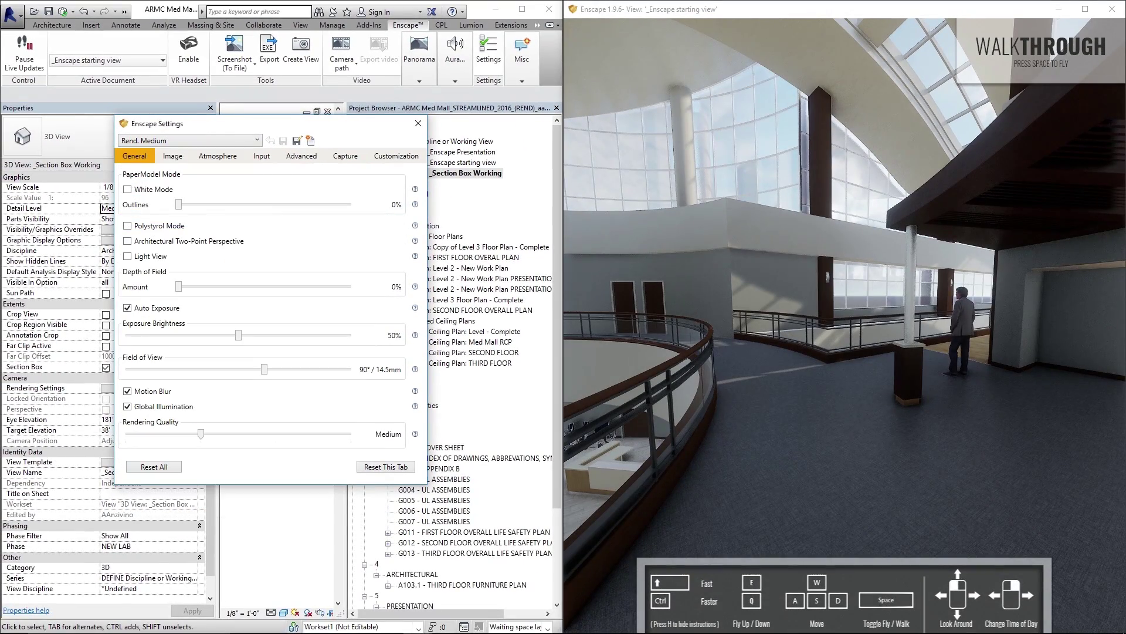
key("alt+Tab")
left_click(189, 140)
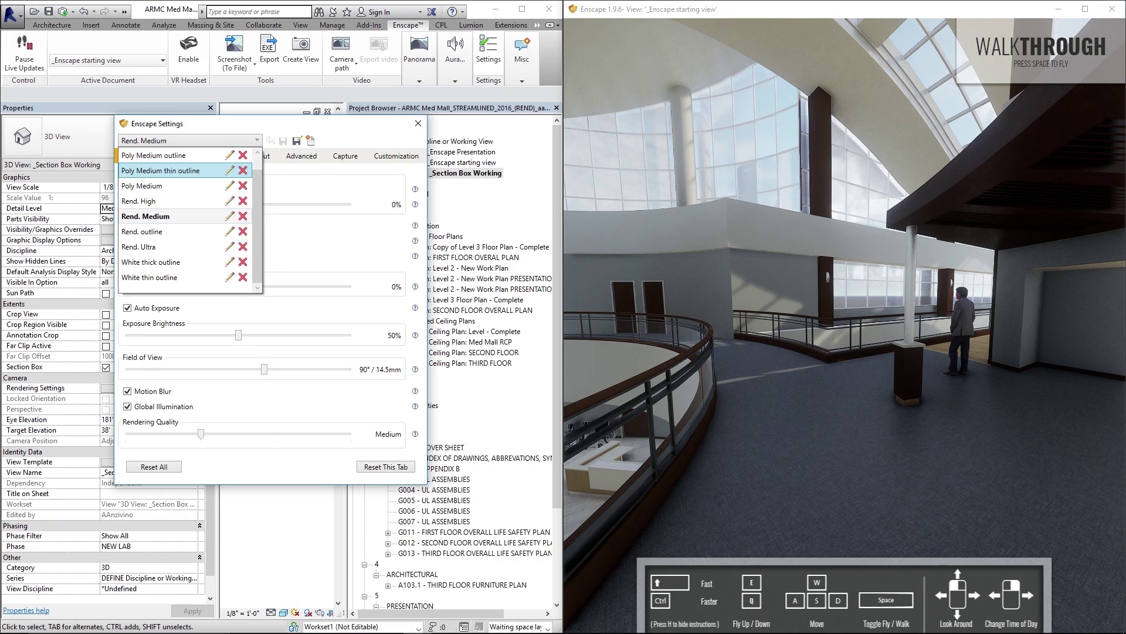
left_click(170, 170)
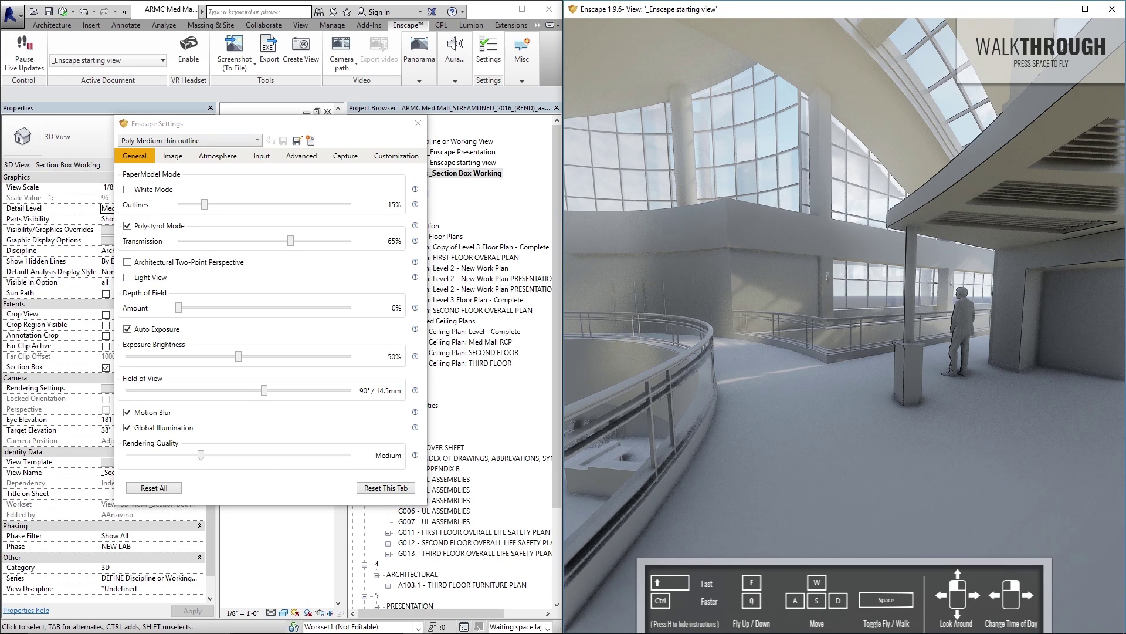
left_click(189, 140)
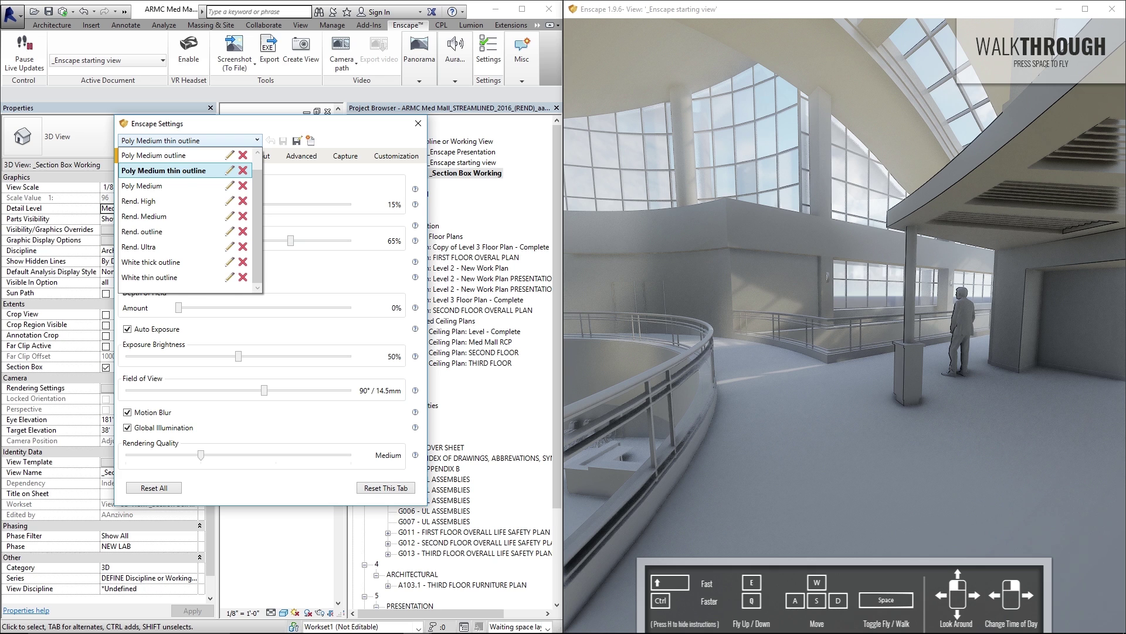
key("Escape")
key("alt+Tab")
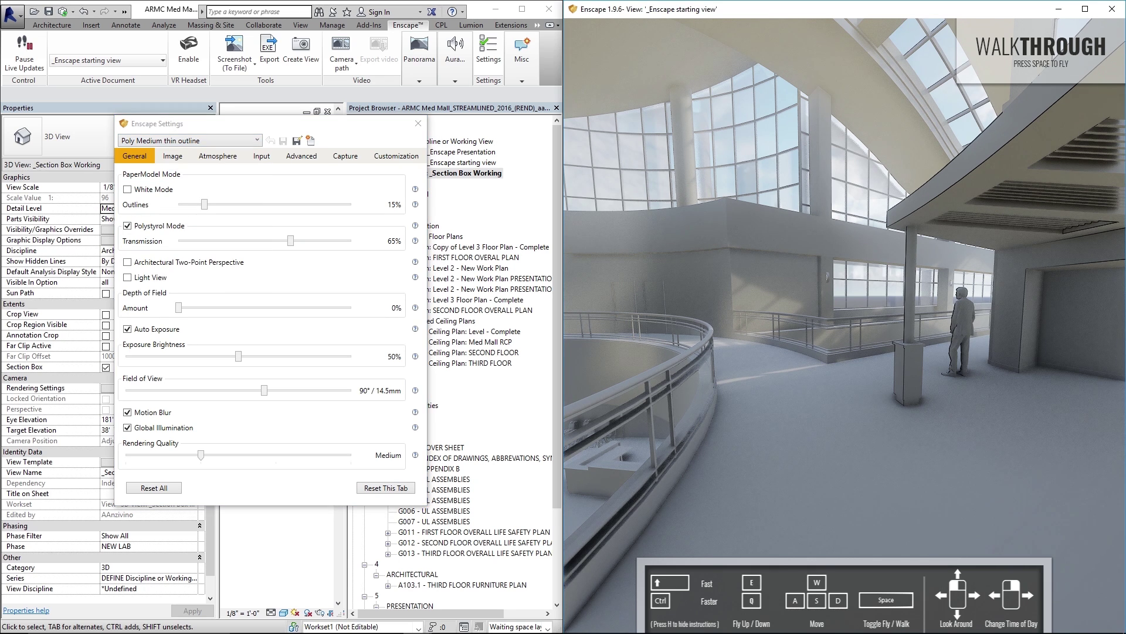
Look over the atrium and waiting area in the Enscape rendering and shift the time of day
left_click_drag(845, 325, 872, 304)
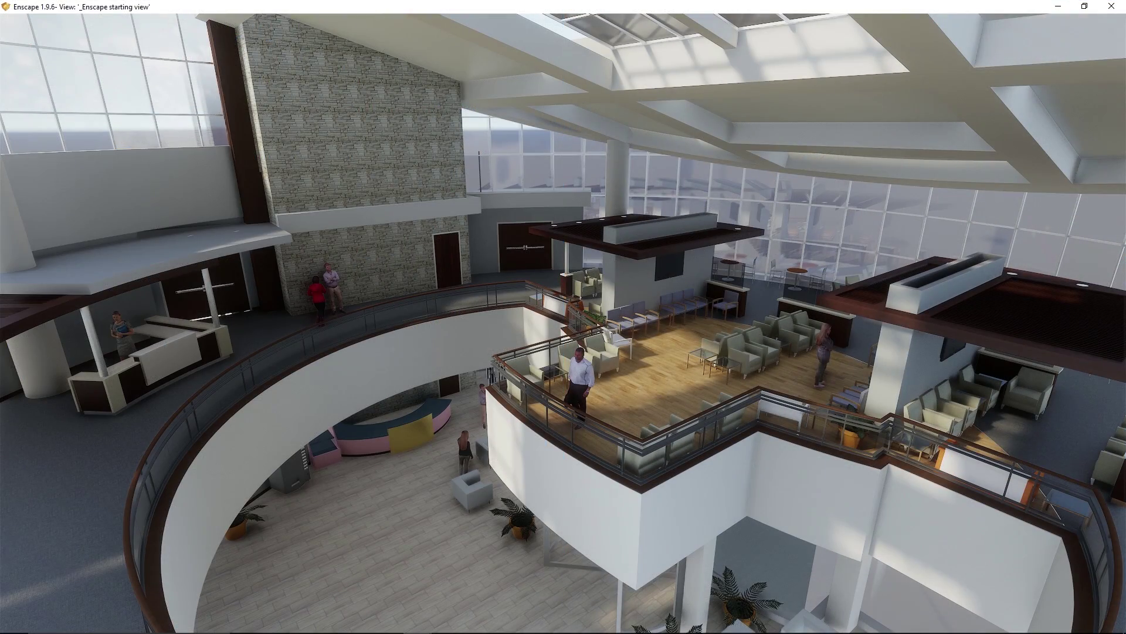
key("u")
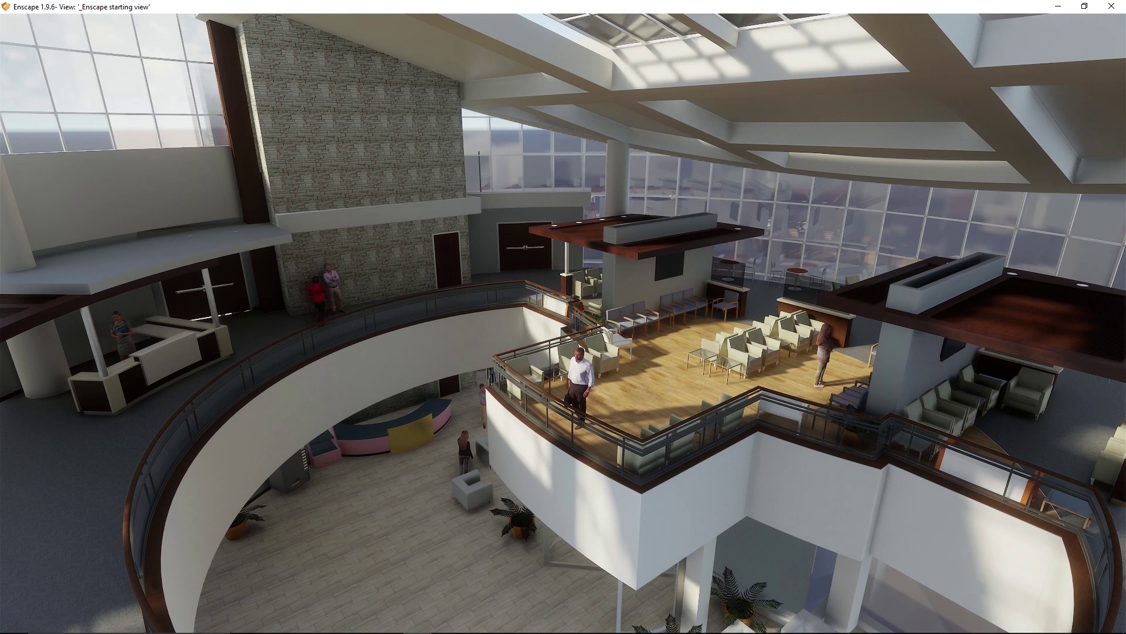
mouse_move(418, 622)
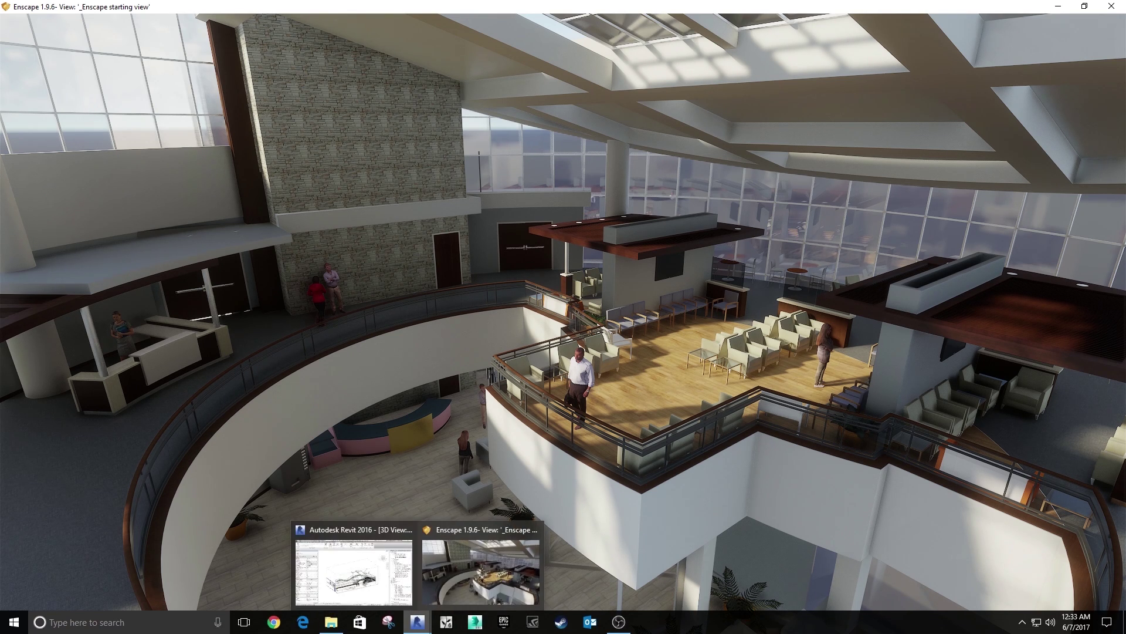
Switch to Revit, create an Enscape view named Atrium view 1, and check it in the active document's view list
left_click(354, 567)
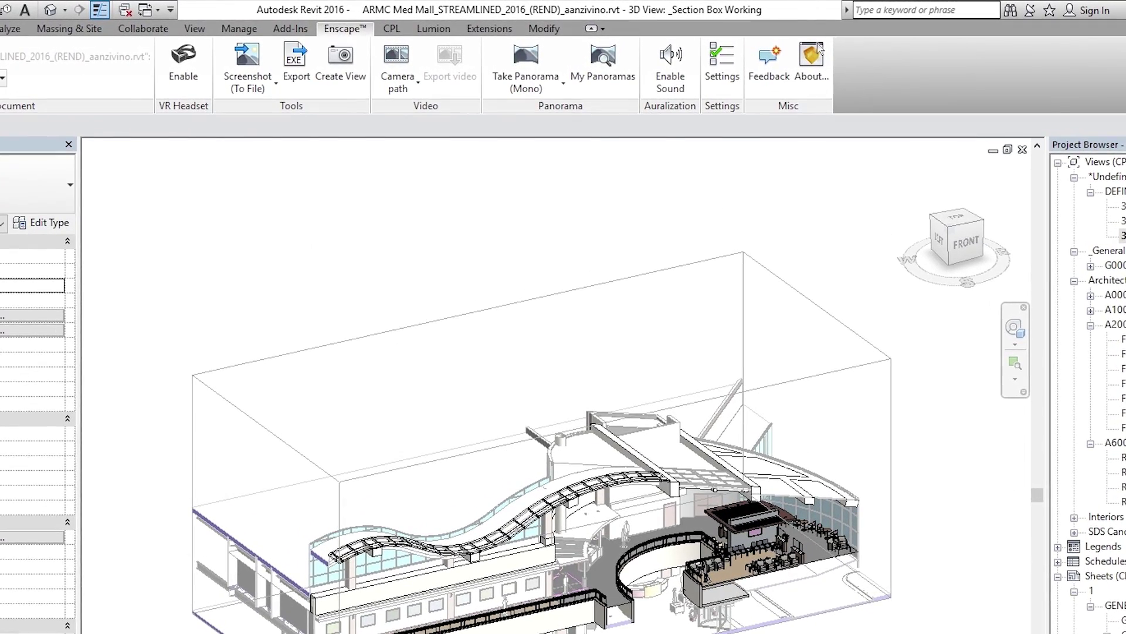
left_click(340, 58)
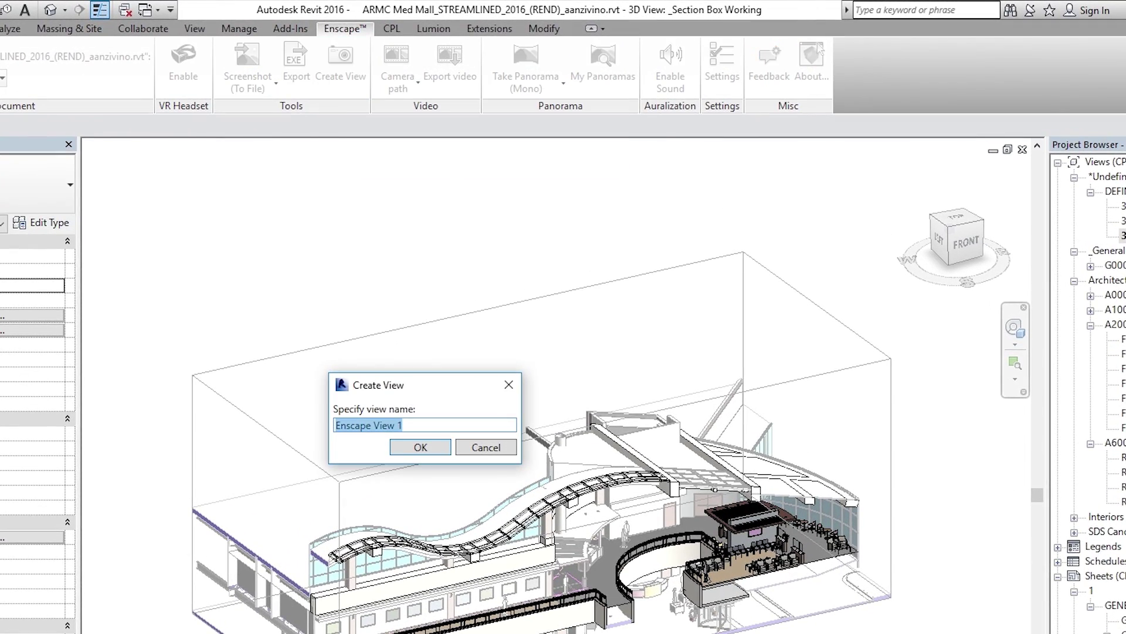
type("Atrium vi")
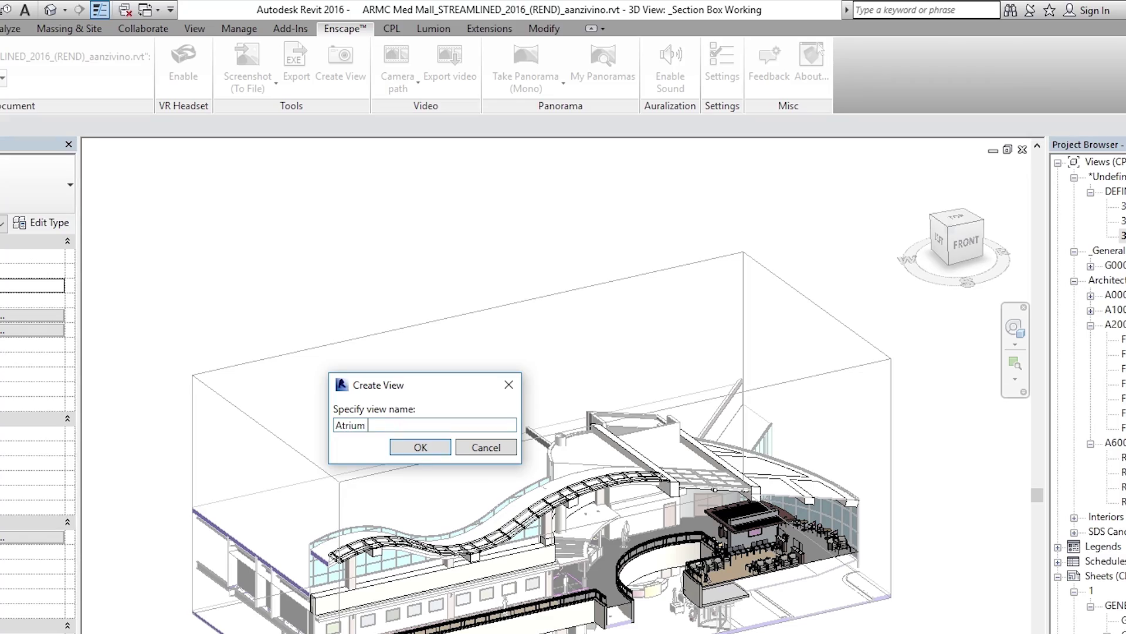
type("ew 1")
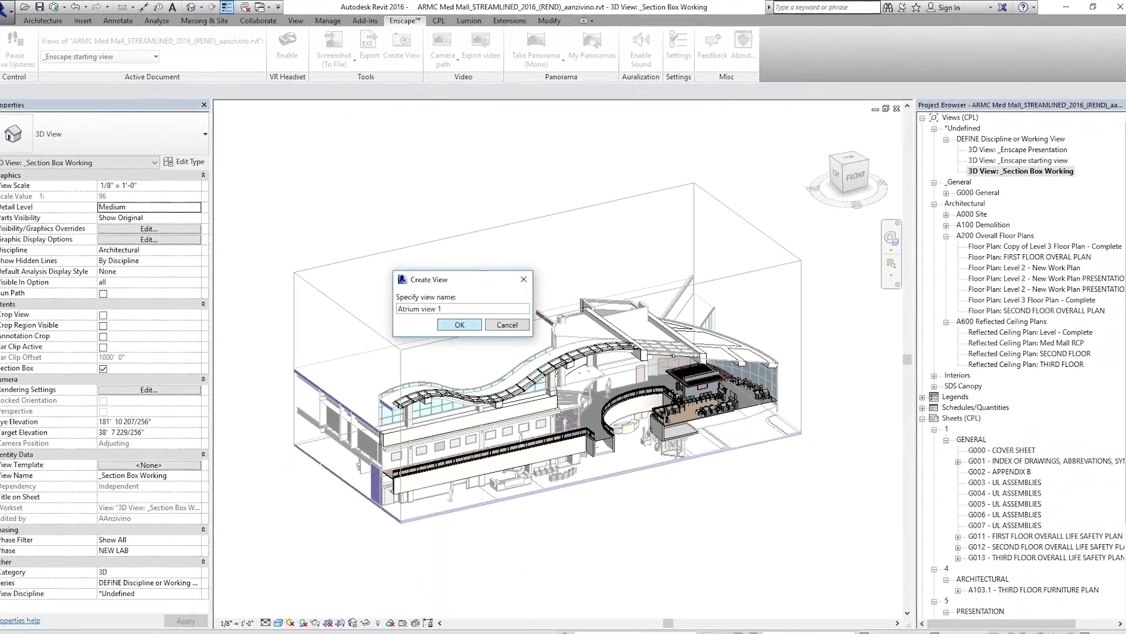
key("Return")
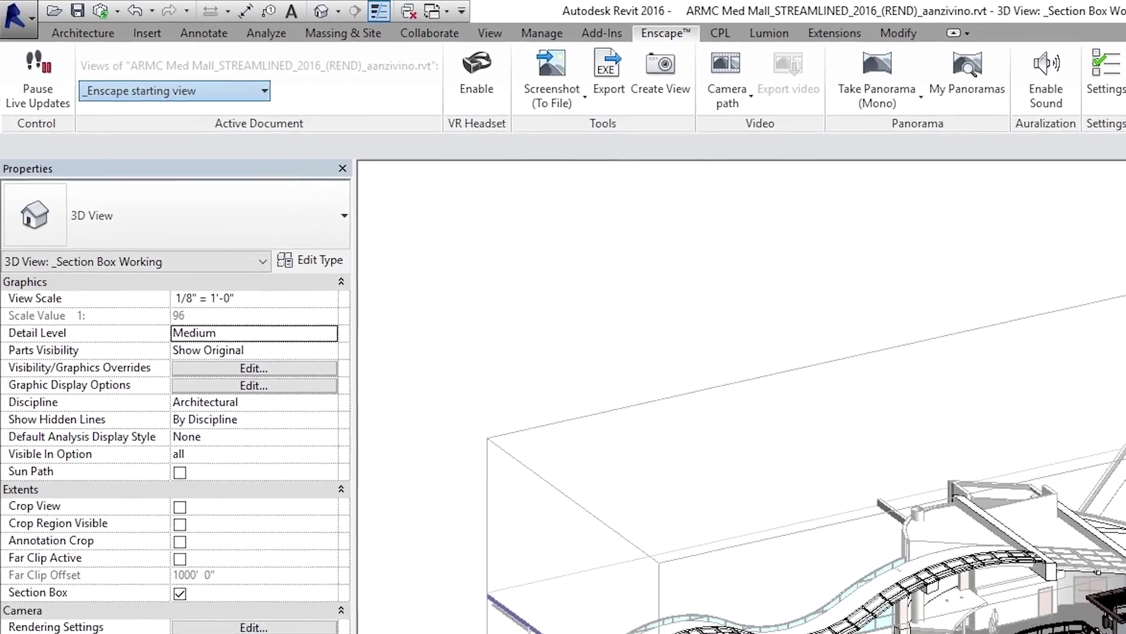
left_click(107, 55)
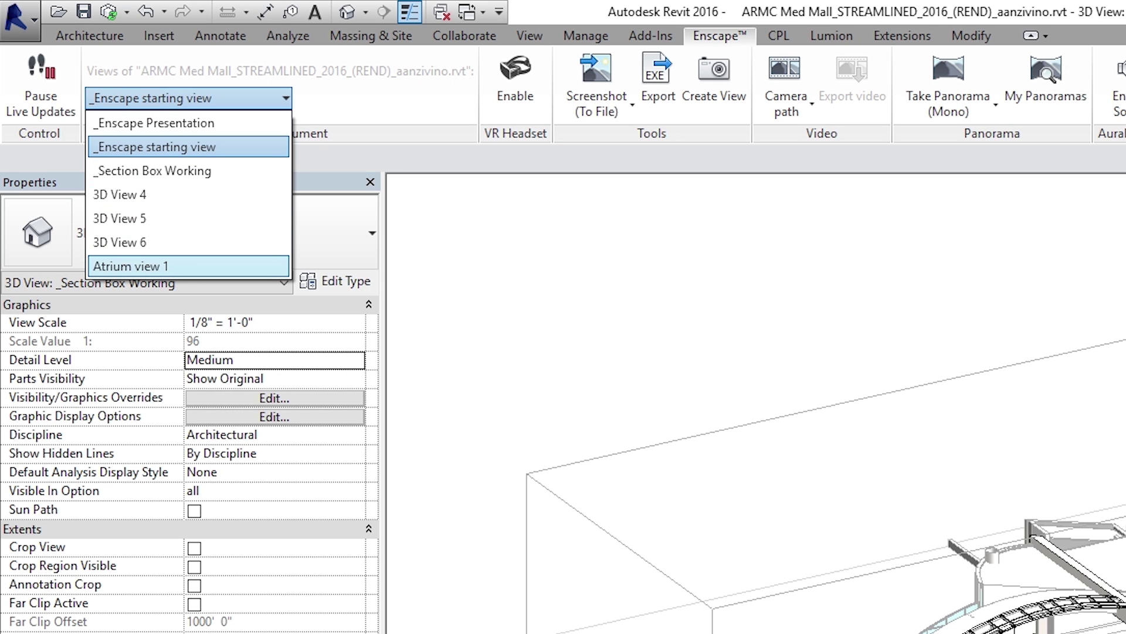
key("Escape")
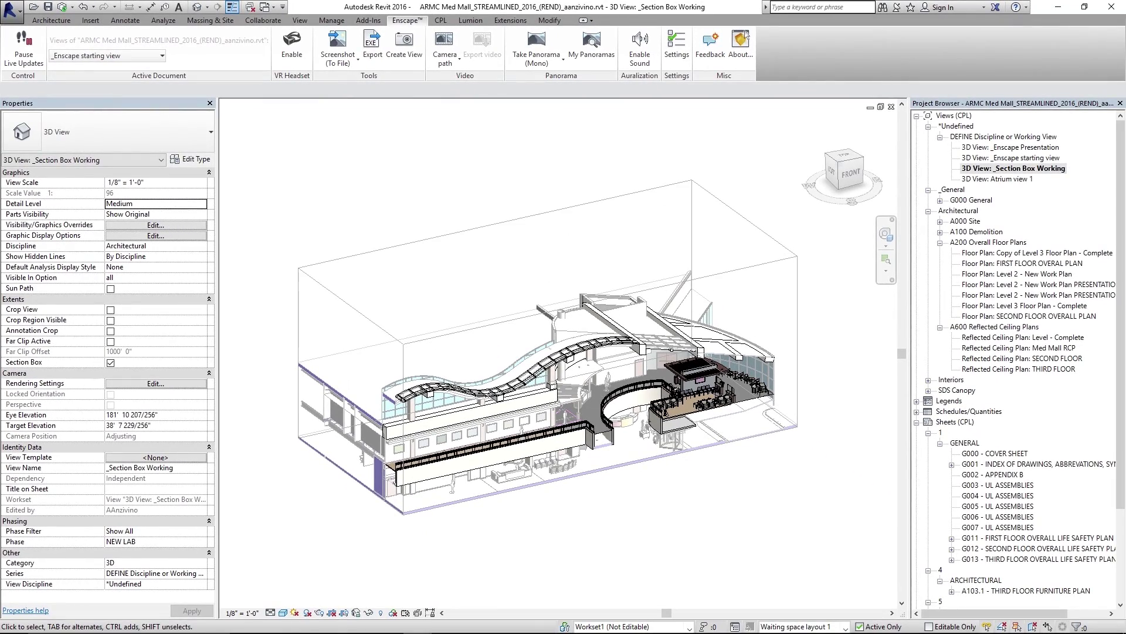
Switch to the Enscape window and adjust the time of day to relight the atrium and waiting area
mouse_move(619, 633)
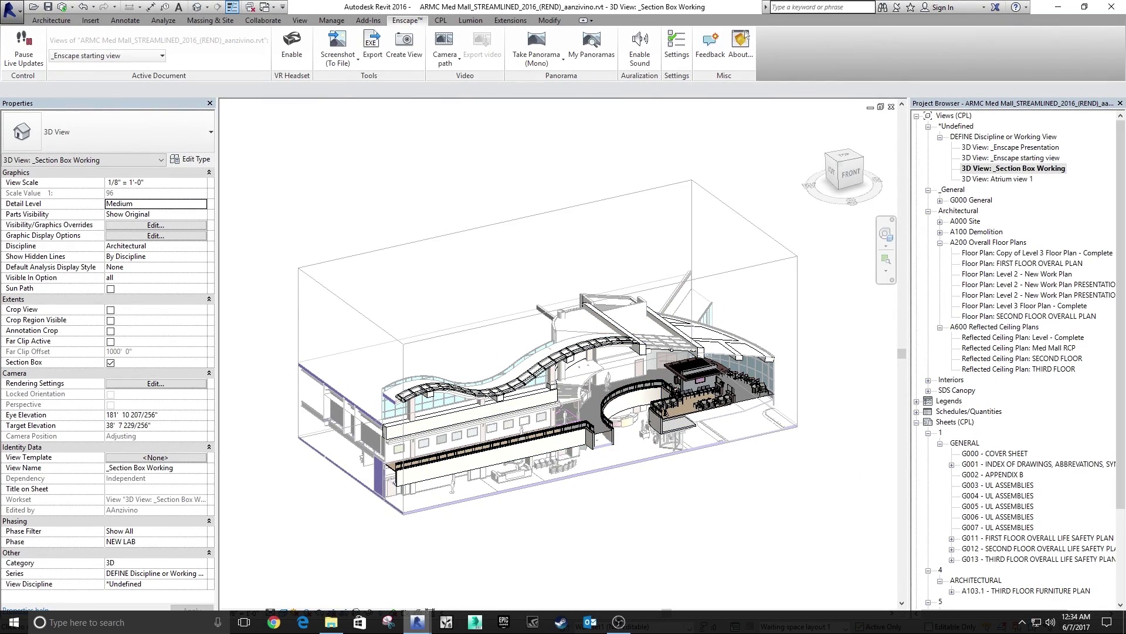
mouse_move(417, 622)
left_click(471, 566)
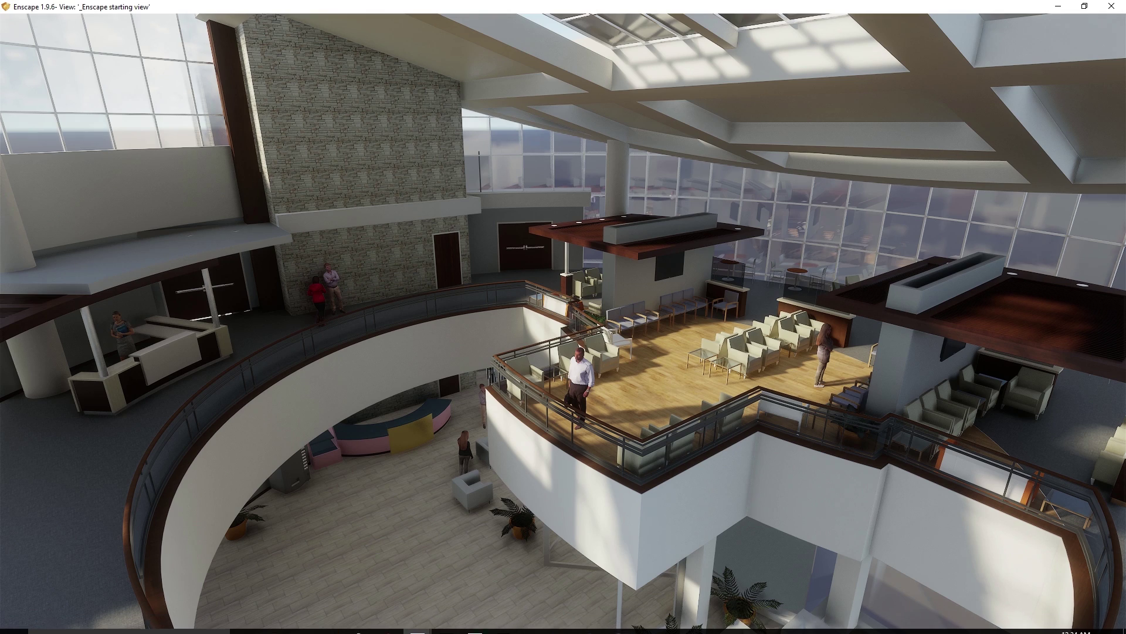
key("i")
key("i")
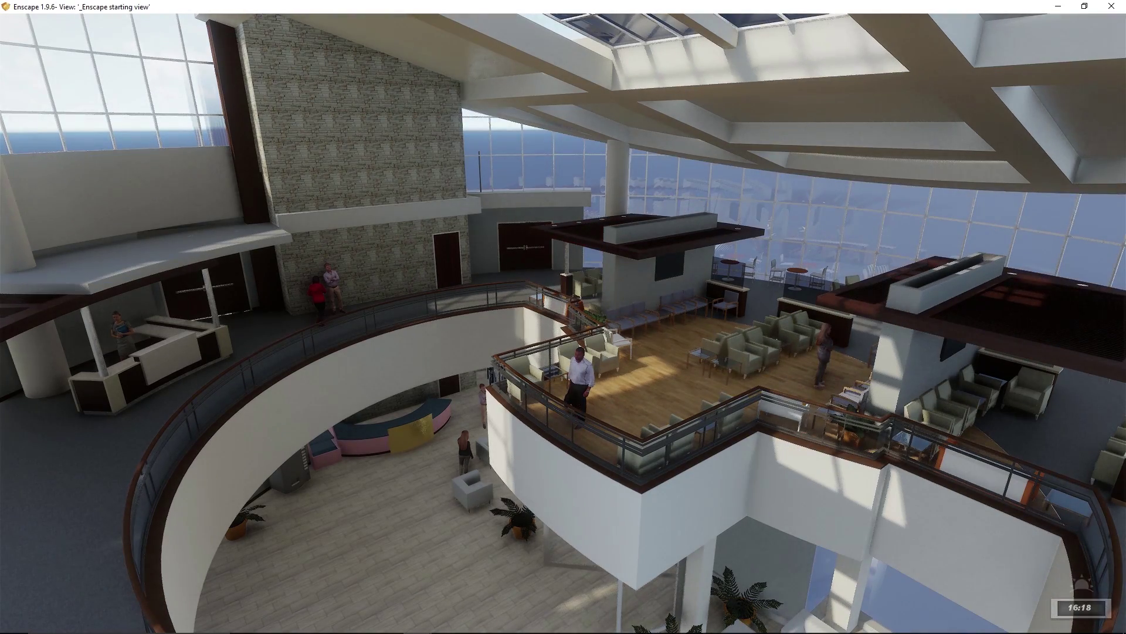
key("i")
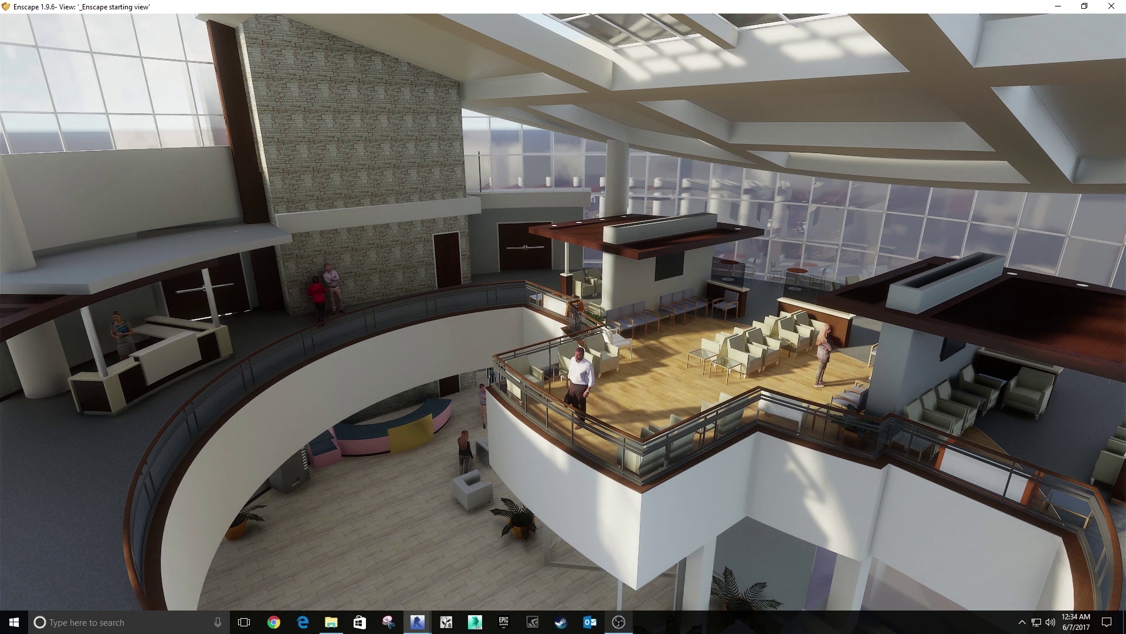
Switch back to Revit and open the capture options in the Enscape settings
mouse_move(417, 622)
left_click(354, 570)
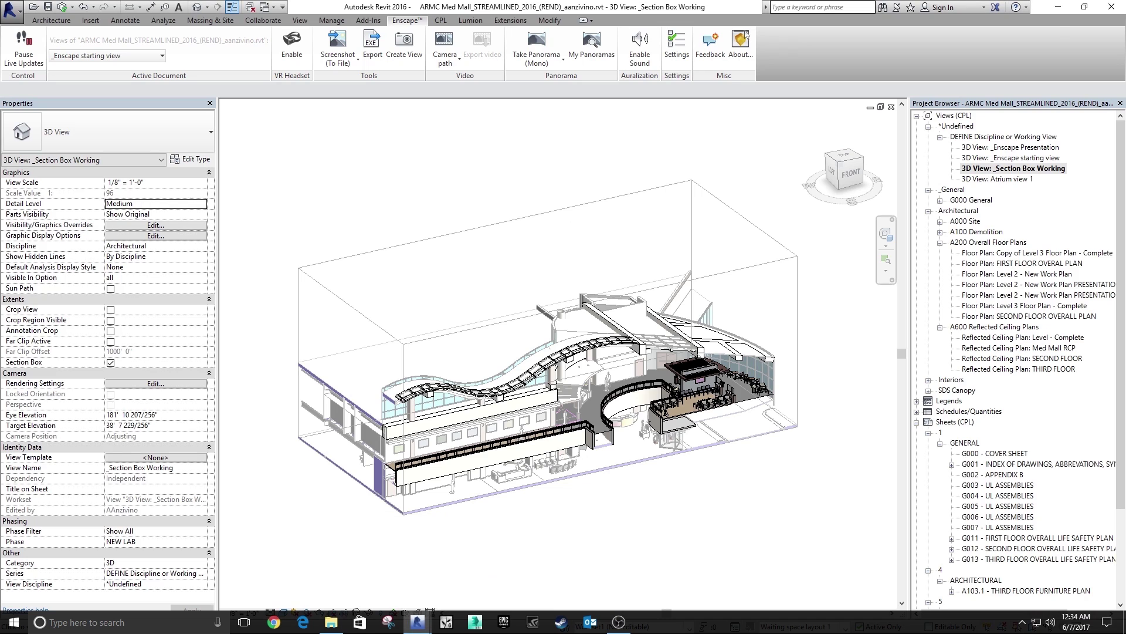
left_click(677, 46)
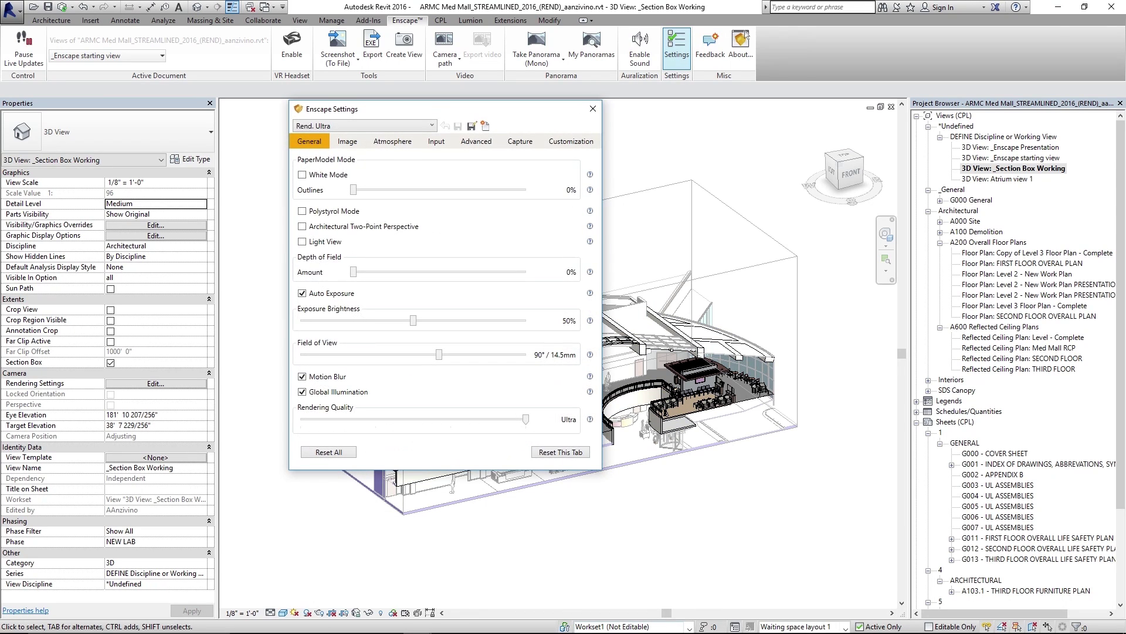
left_click_drag(552, 116, 493, 102)
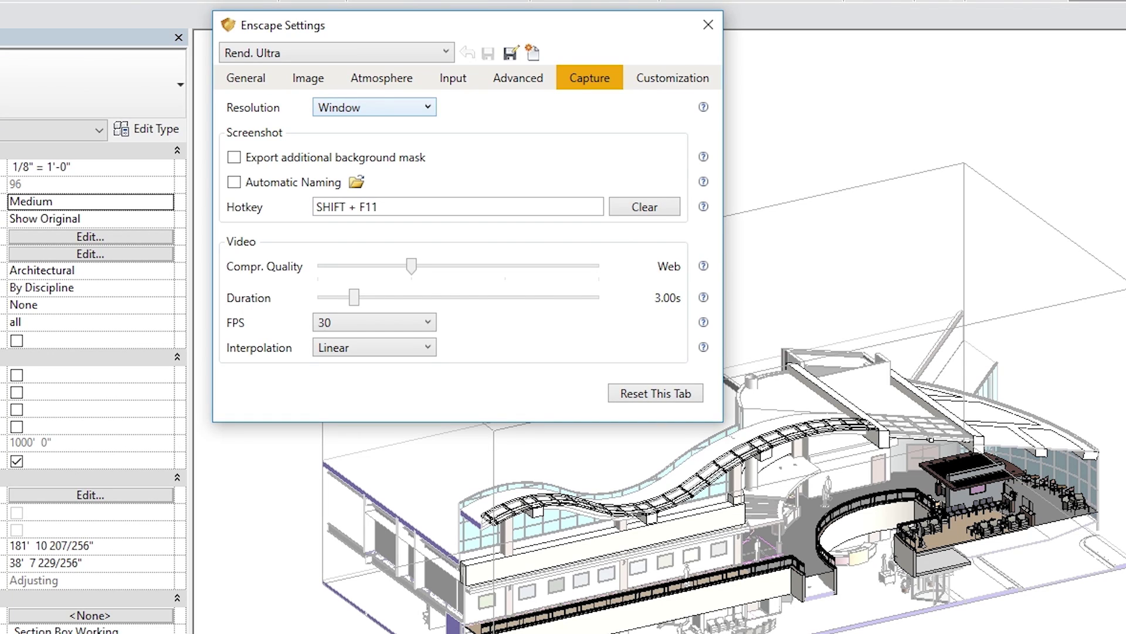
Try the Custom capture resolution, return the resolution to Window, and close the Enscape settings
left_click(374, 107)
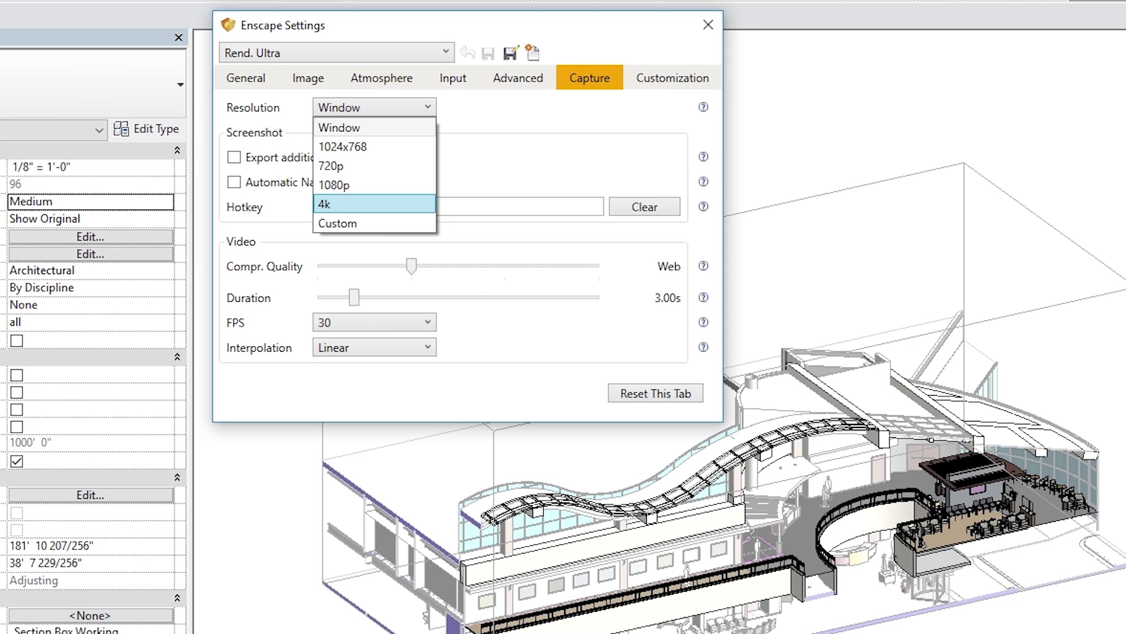
left_click(374, 223)
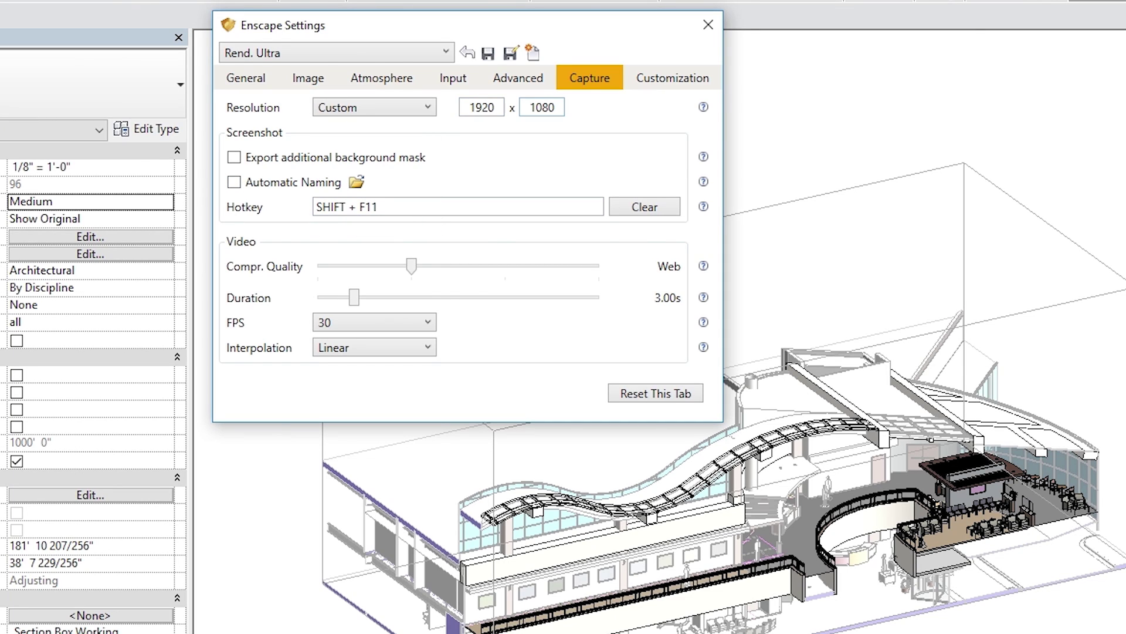
left_click(373, 107)
key("Return")
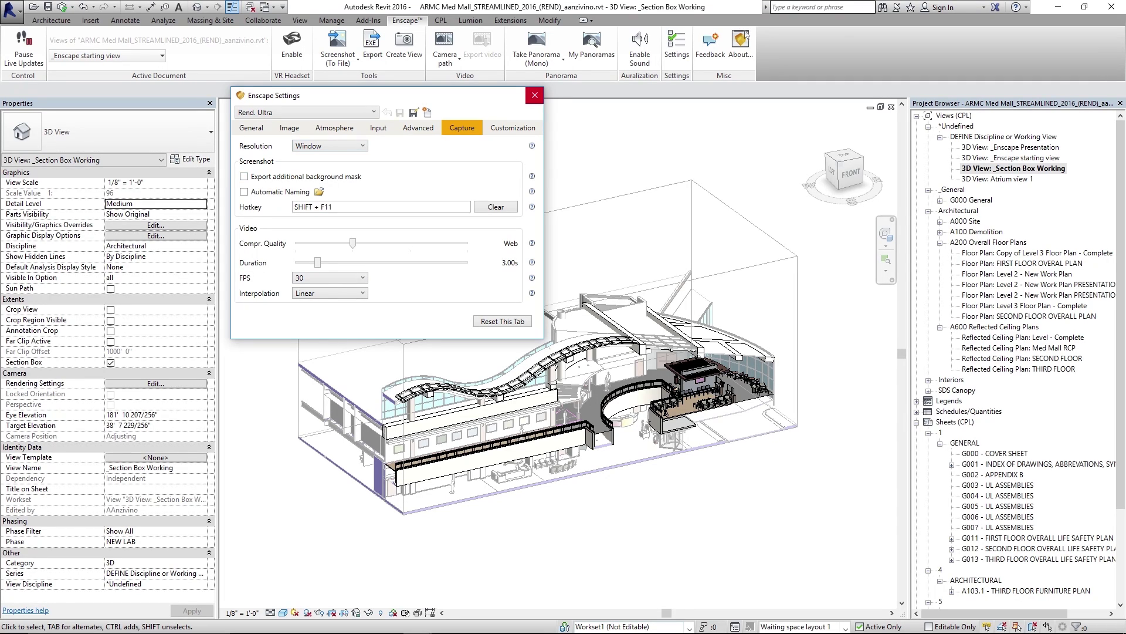
left_click(534, 95)
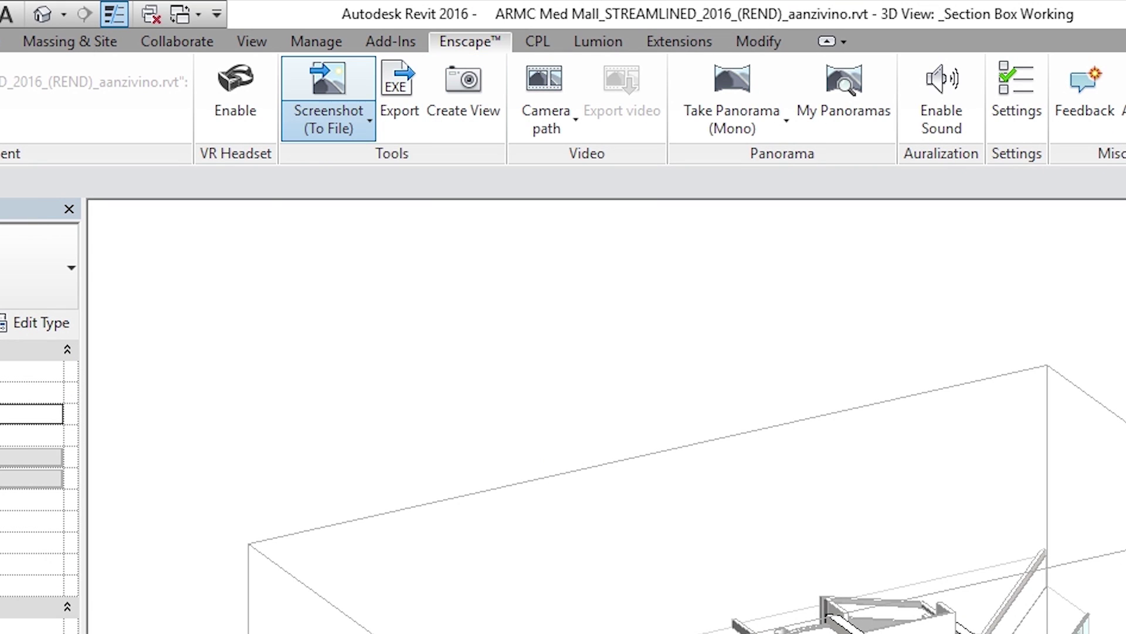
Start a screenshot to file and create and open a Desktop folder named Demo screenshots for it
left_click(329, 120)
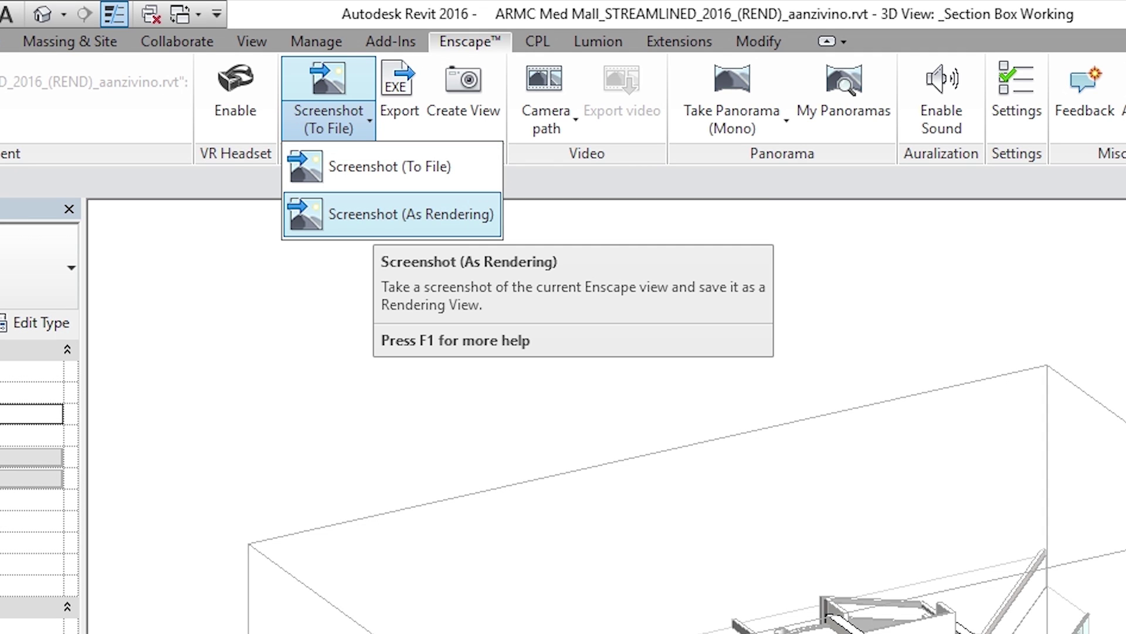
left_click(390, 166)
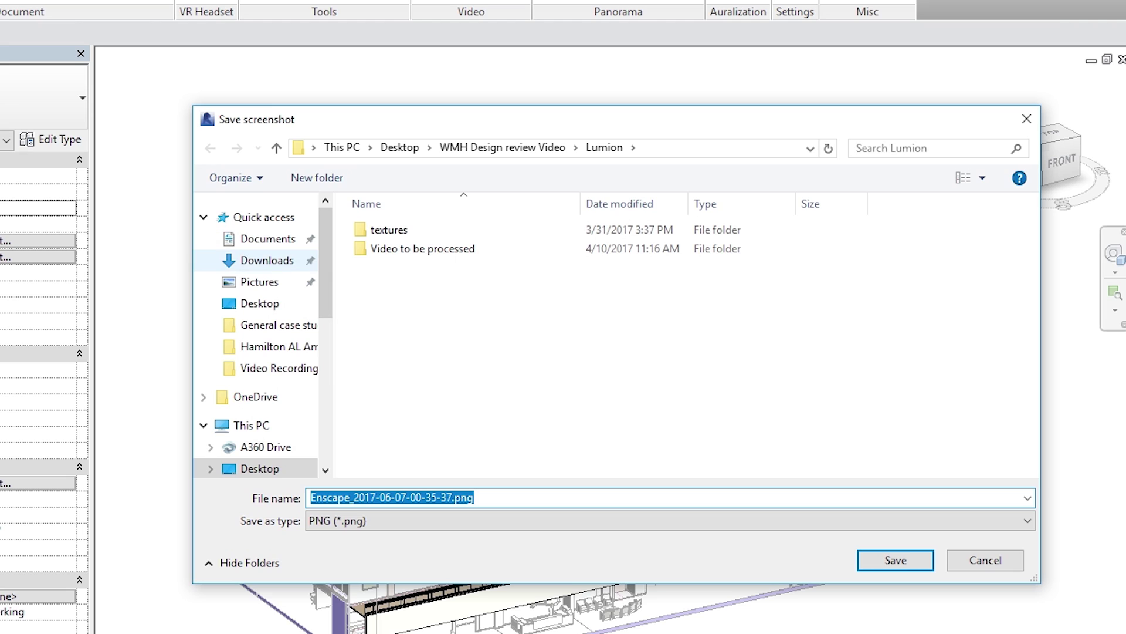
left_click(259, 302)
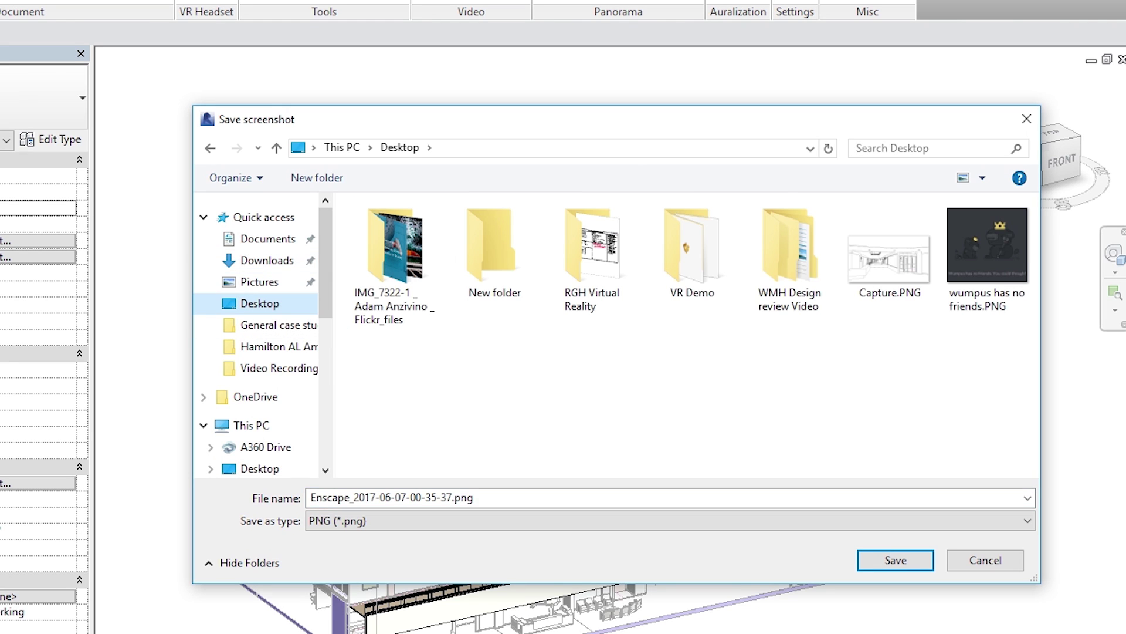
left_click(317, 177)
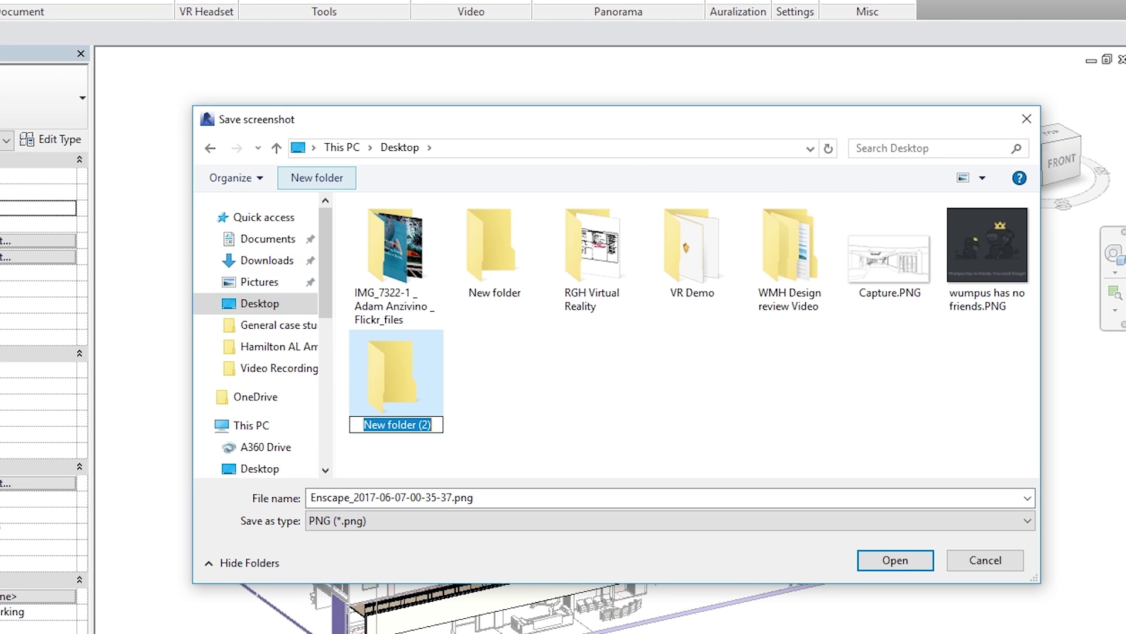
type("Demo screen")
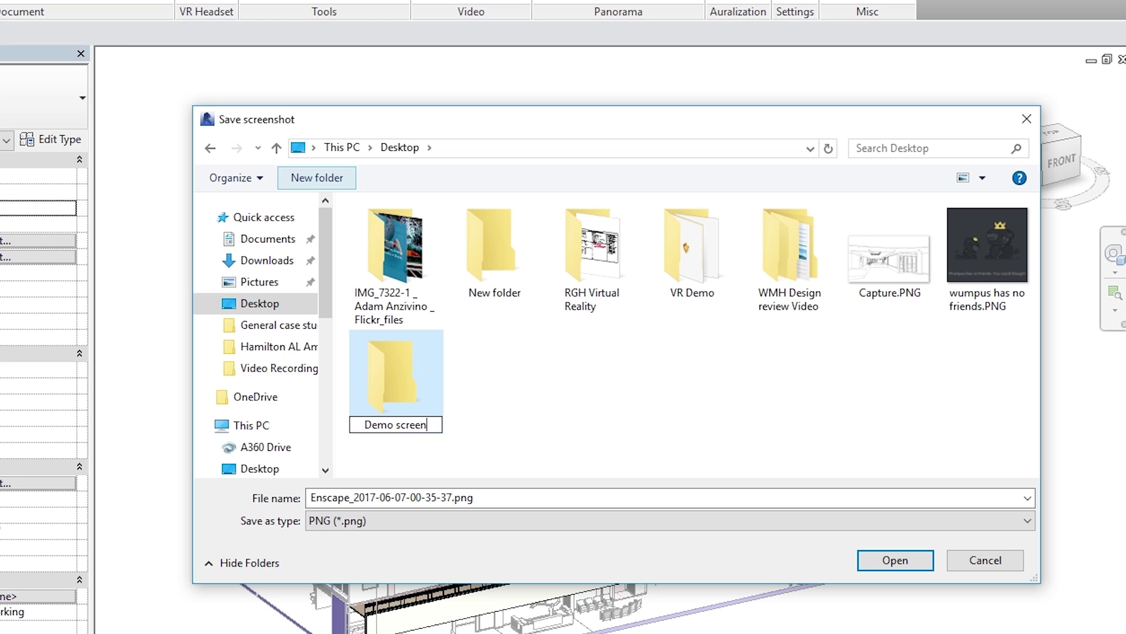
type("shots")
key("Return")
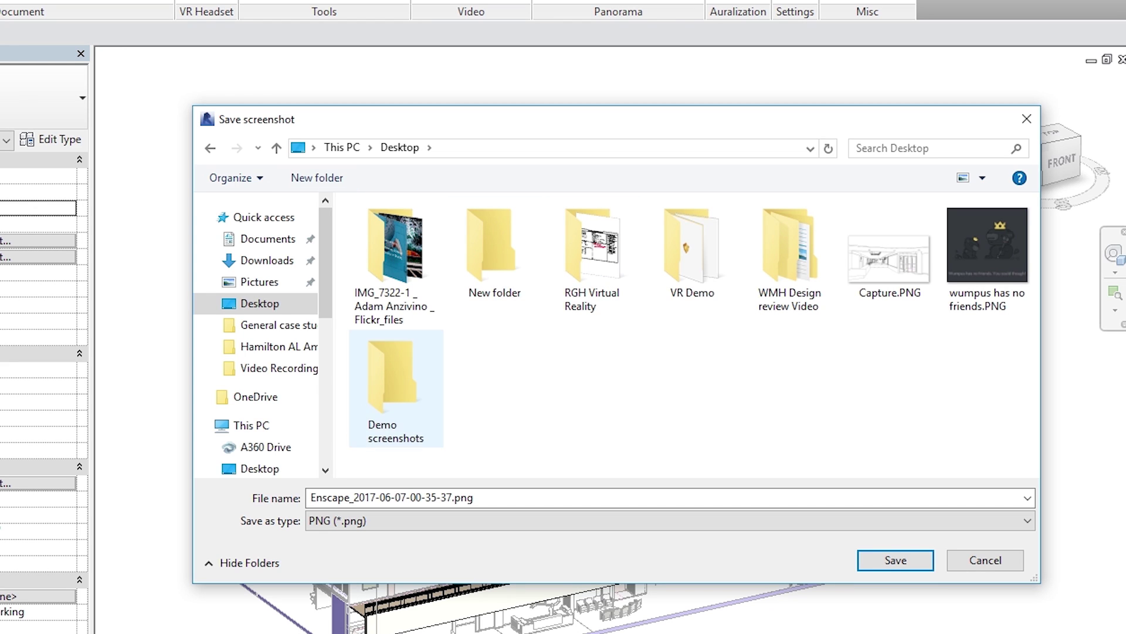
key("Return")
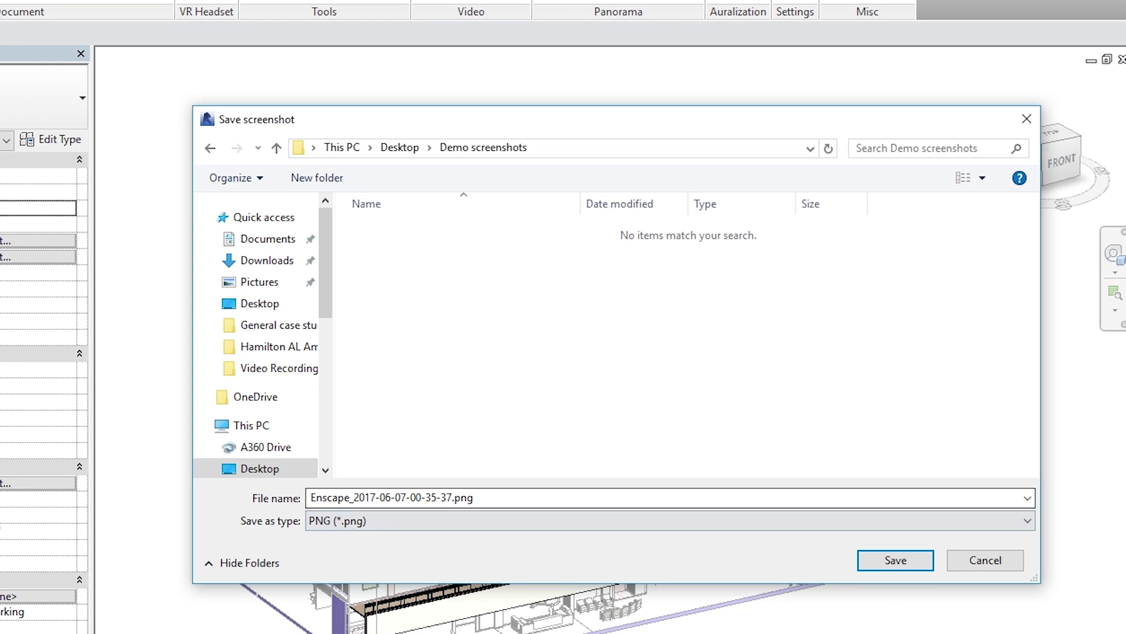
Name the screenshot Option 1 and save it in PNG format in the Demo screenshots folder
left_click(453, 497)
left_click_drag(453, 497, 311, 497)
type("Option 1")
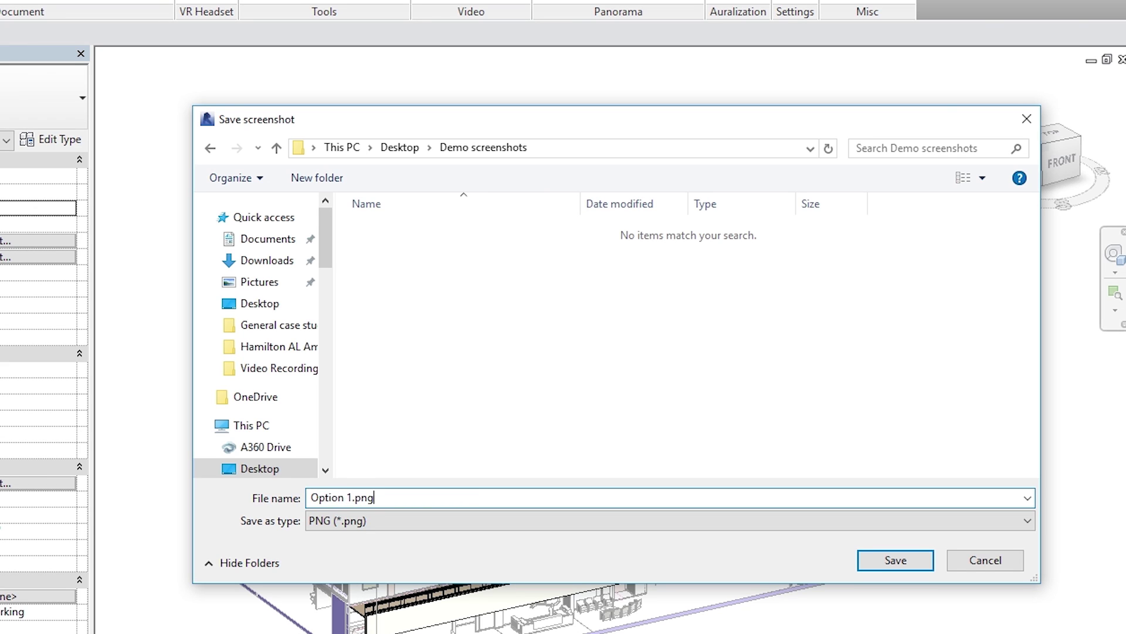
left_click(670, 520)
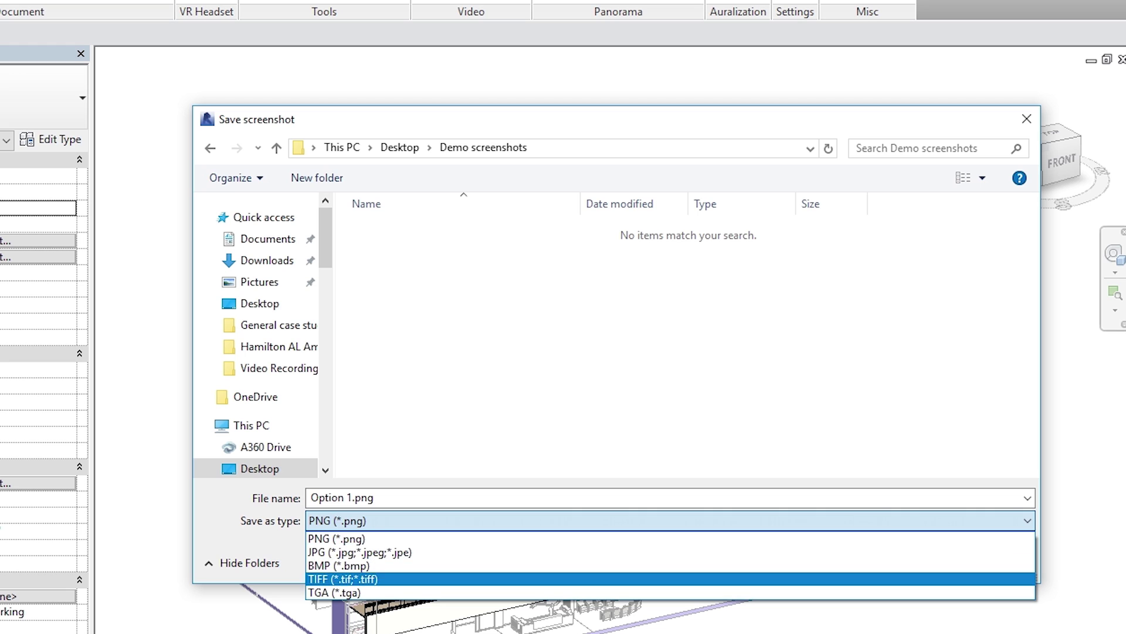
left_click(336, 539)
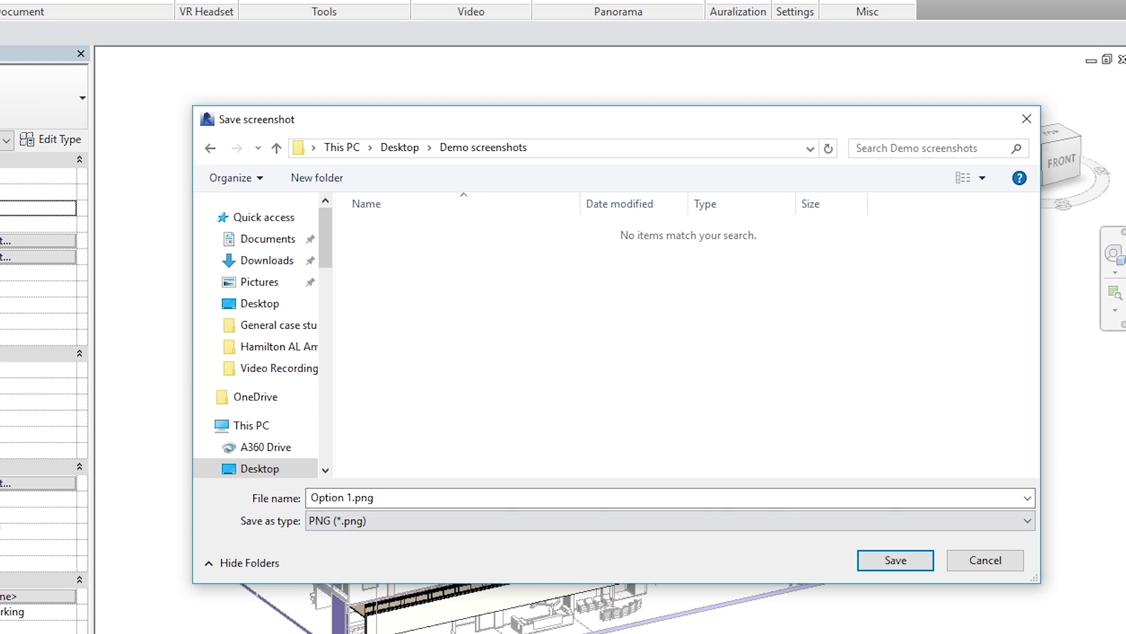
key("Return")
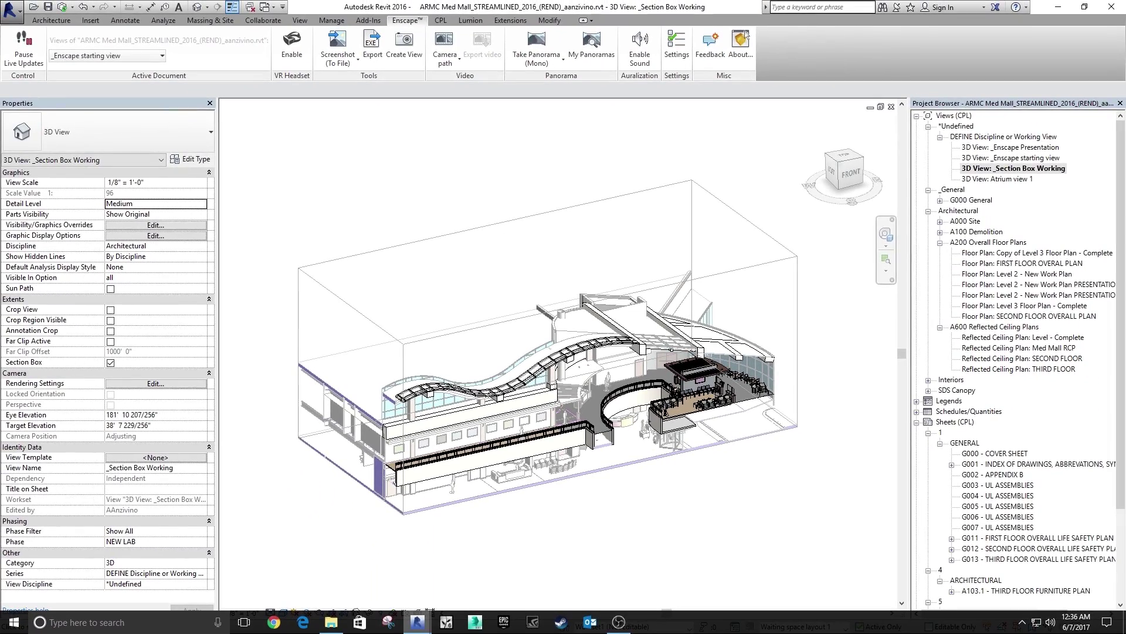
Open Option 1.png in Photos, examine the atrium and waiting area up close, and close the image
left_click(417, 622)
left_click(480, 563)
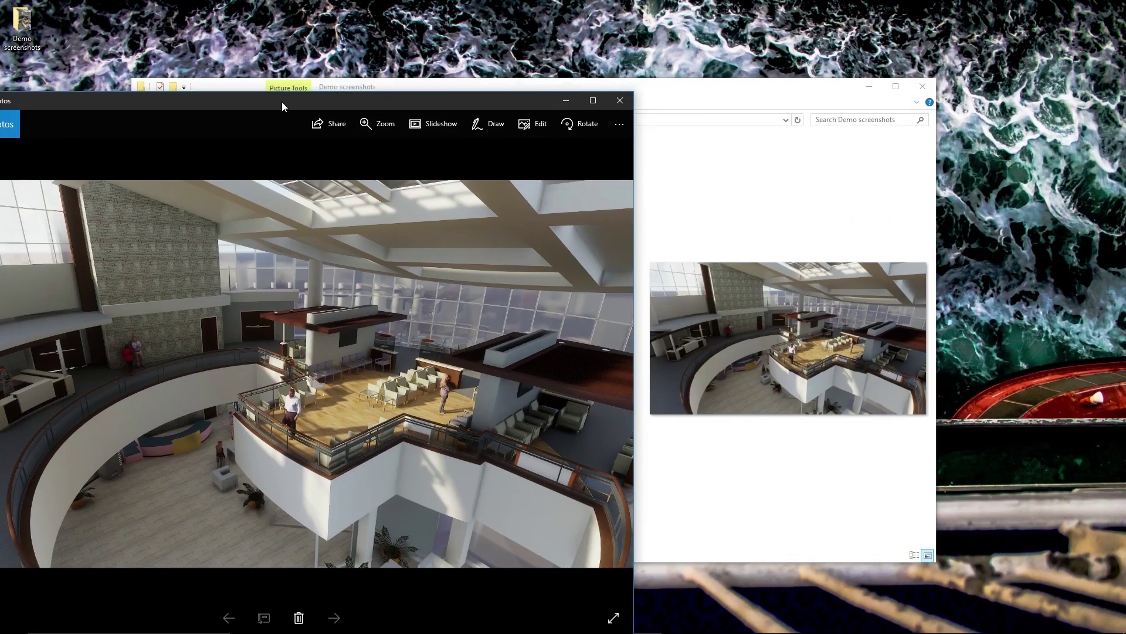
scroll(637, 314, "up", 3)
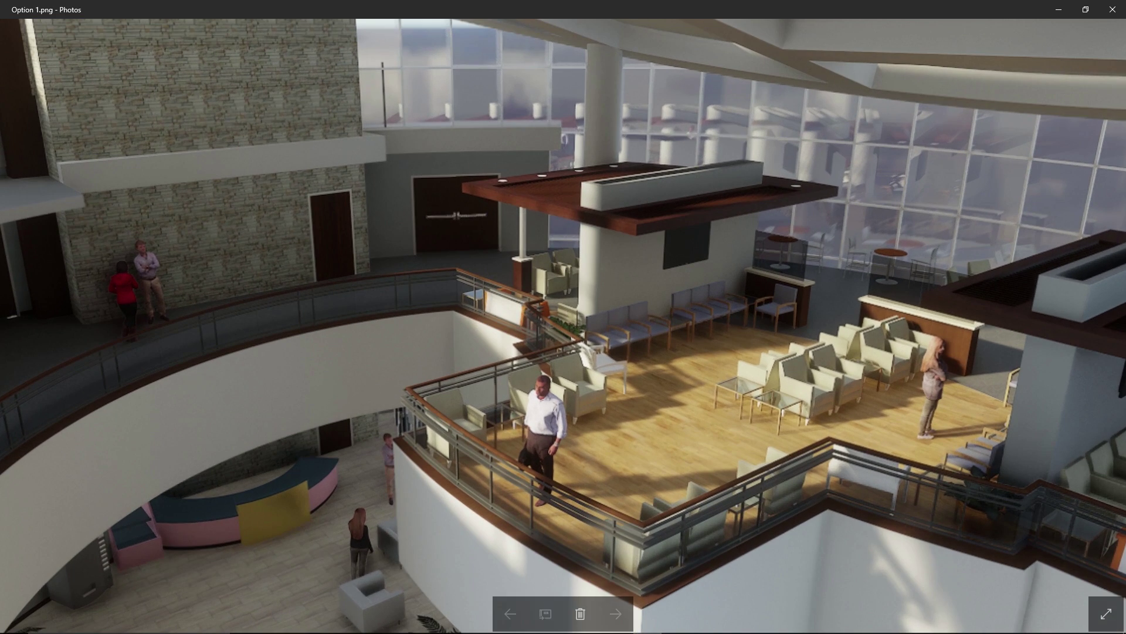
scroll(622, 352, "down", 5)
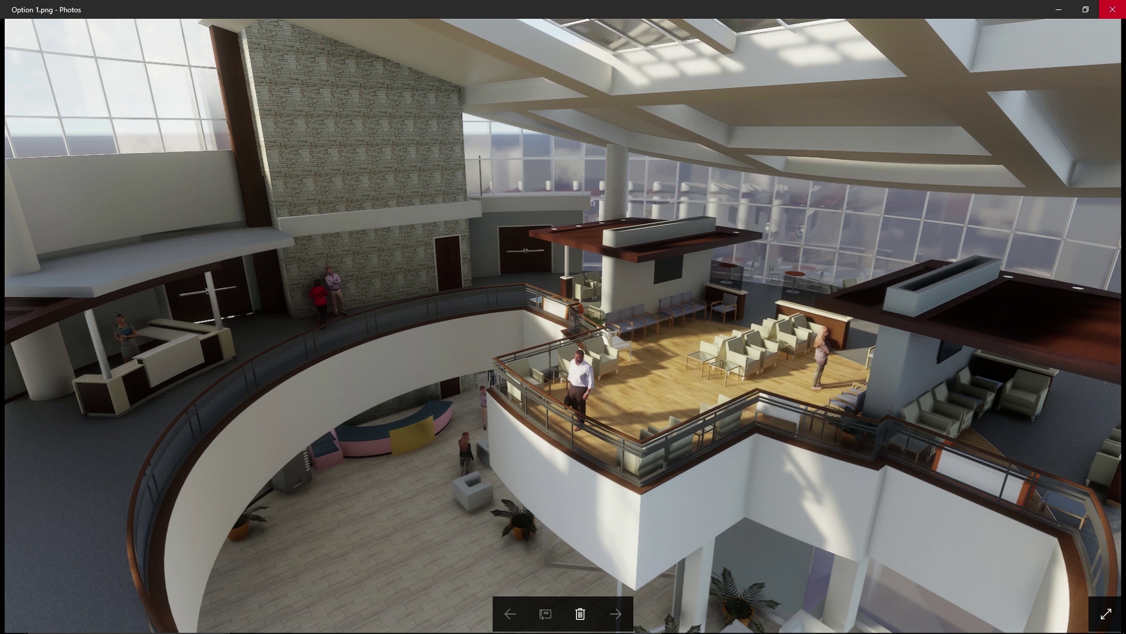
left_click(1113, 9)
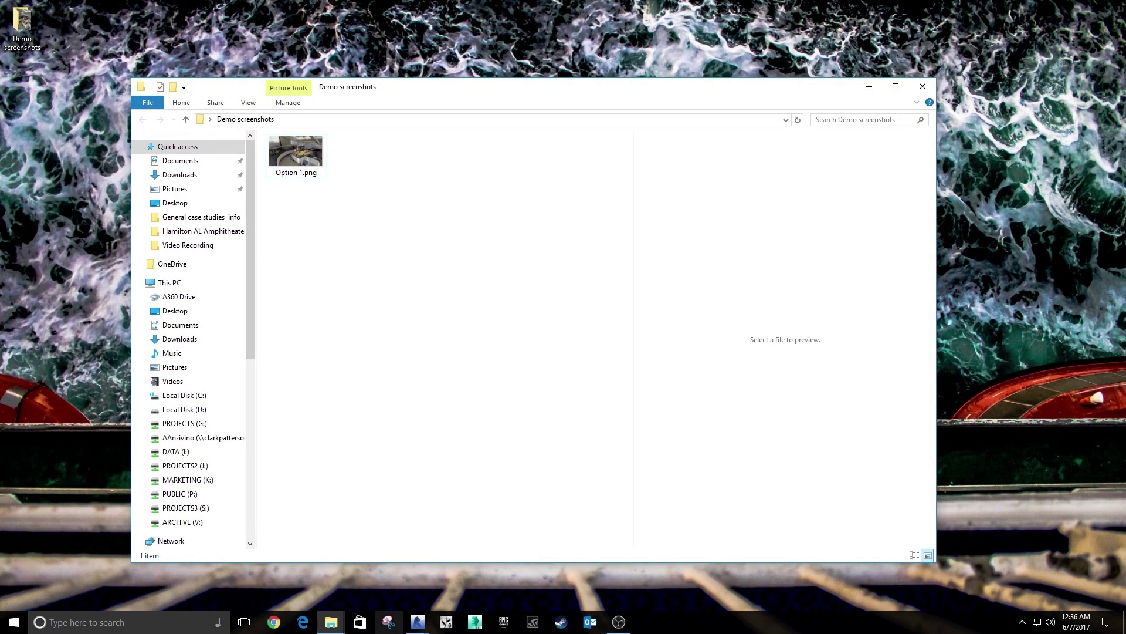
Switch to Revit, make Waiting space layout 2 the active design option, and bring up the Enscape rendering of the waiting area
mouse_move(417, 627)
mouse_move(352, 566)
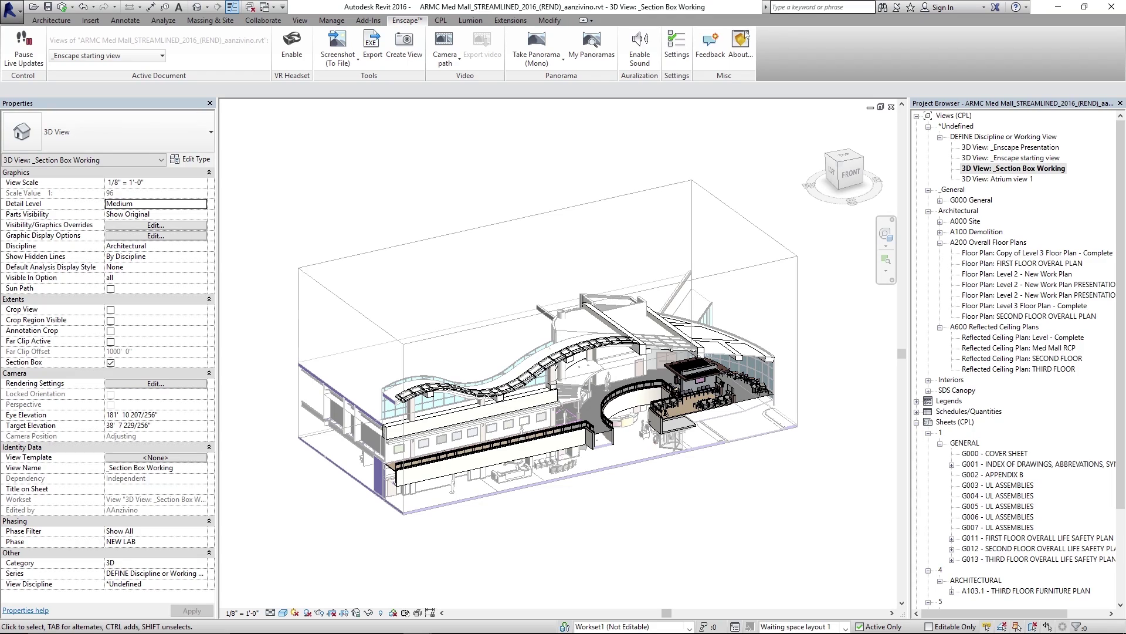
left_click(846, 626)
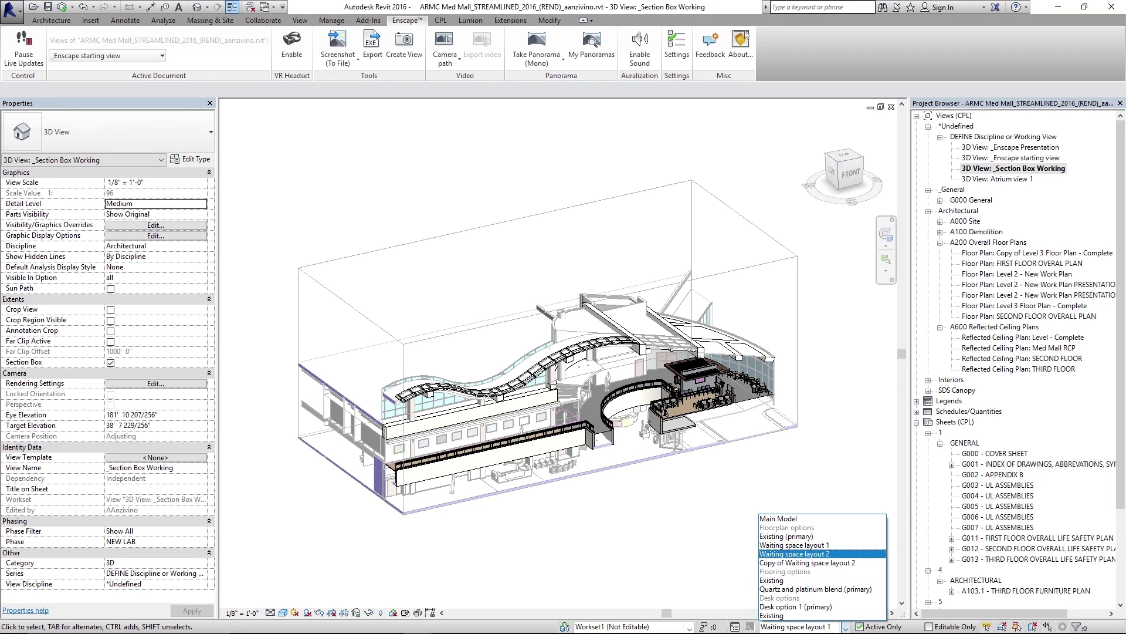
key("Return")
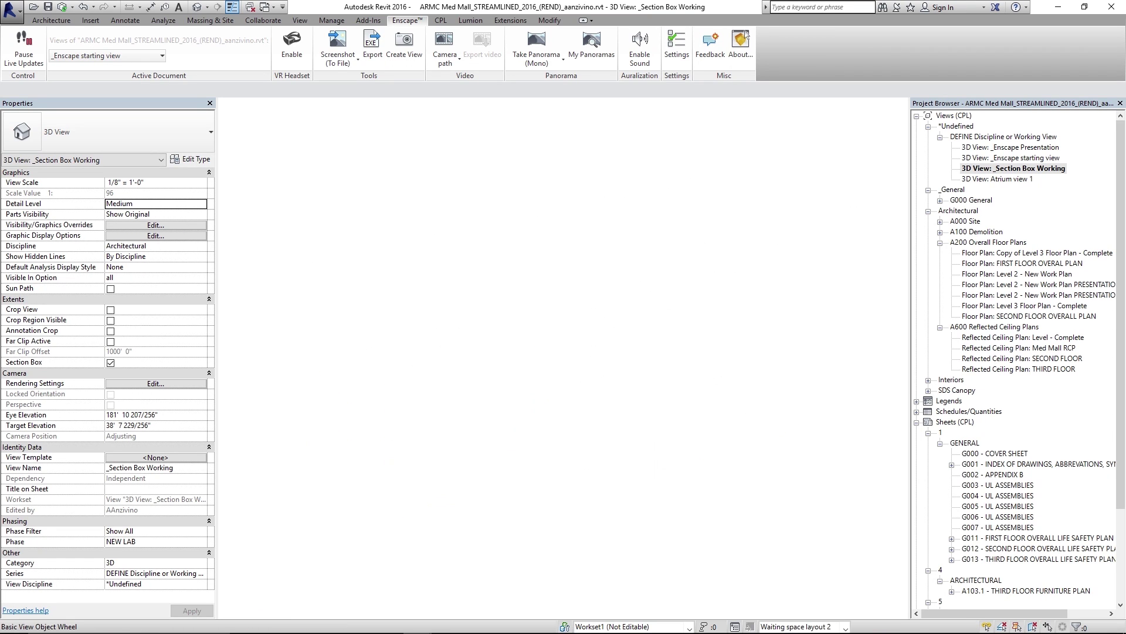
mouse_move(417, 622)
left_click(478, 572)
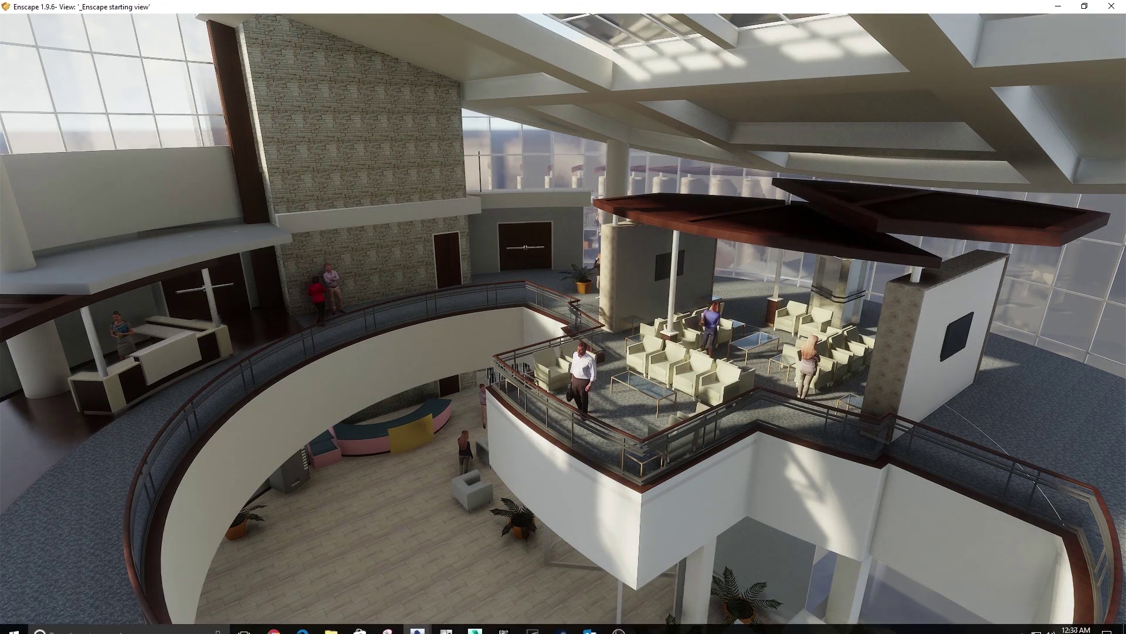
Take an Enscape screenshot to file from Revit and save it as Option 2 in PNG format in the Demo screenshots folder
mouse_move(418, 621)
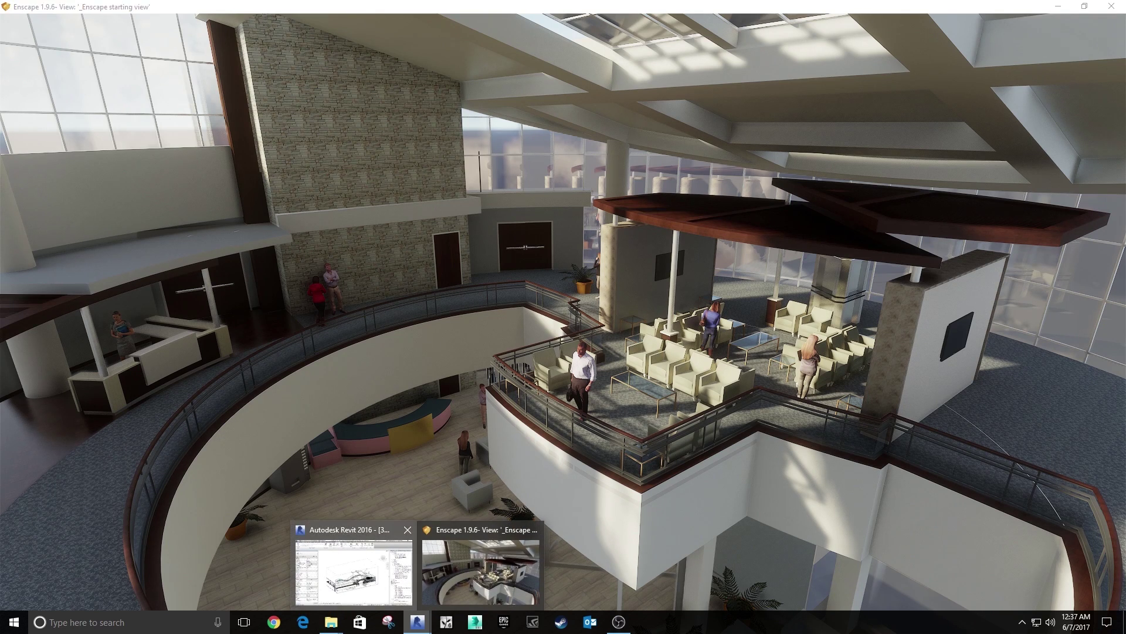
left_click(352, 572)
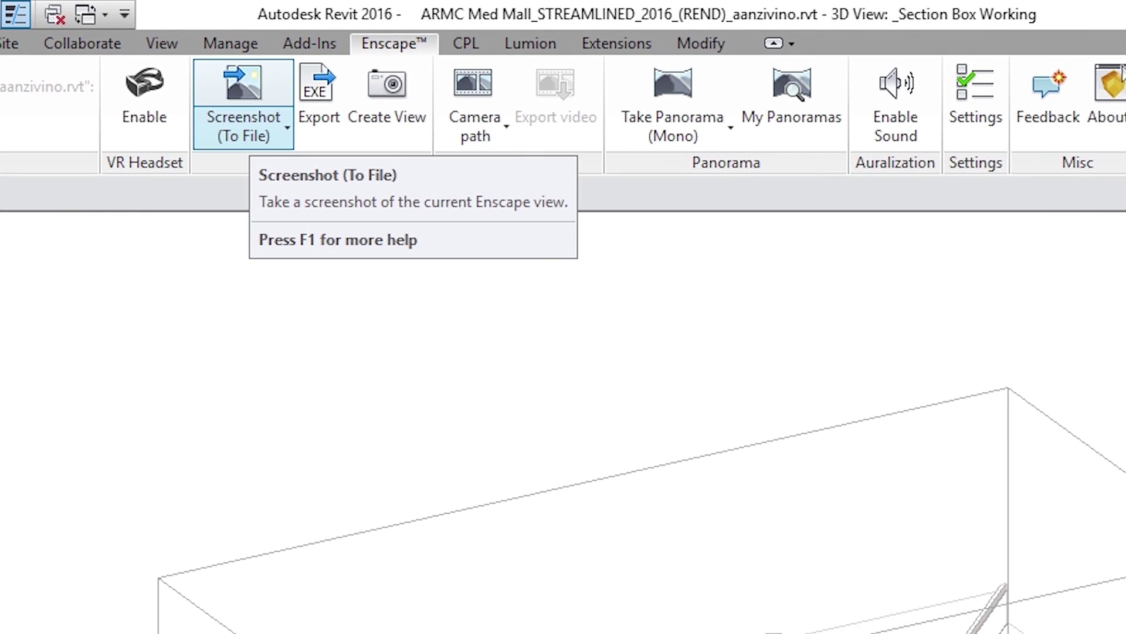
left_click(243, 94)
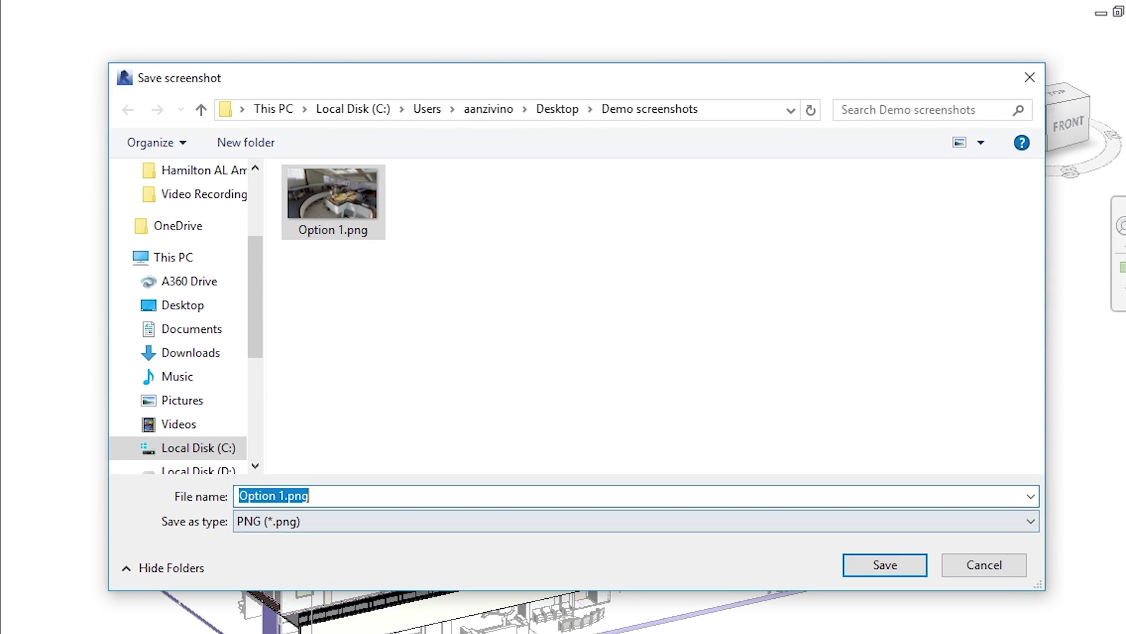
left_click(285, 496)
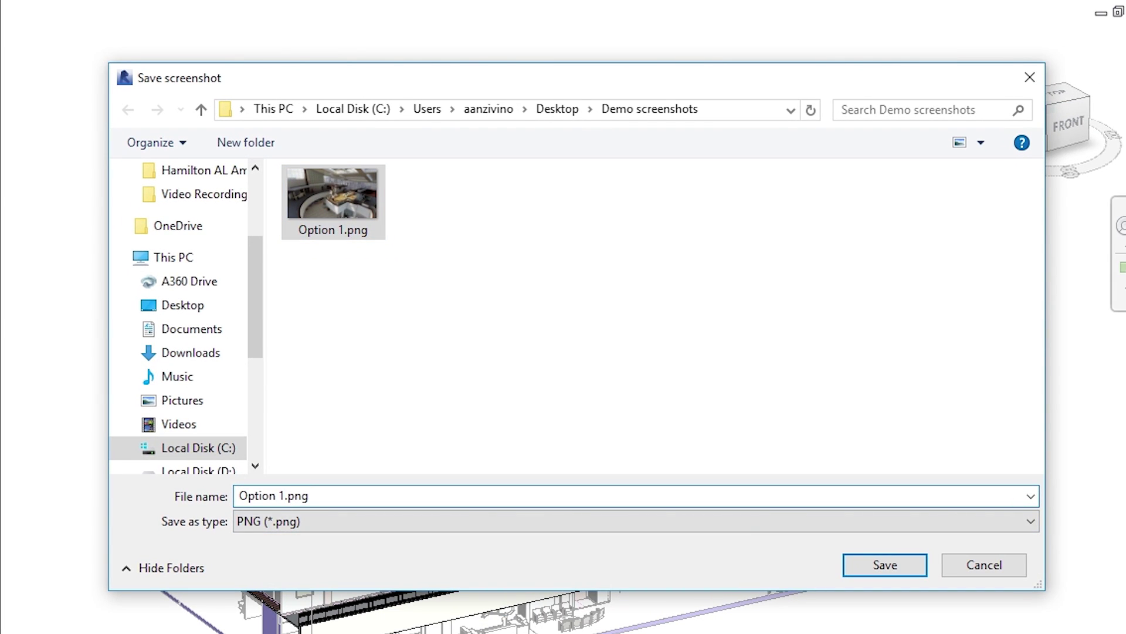
key("BackSpace")
type("2")
key("Return")
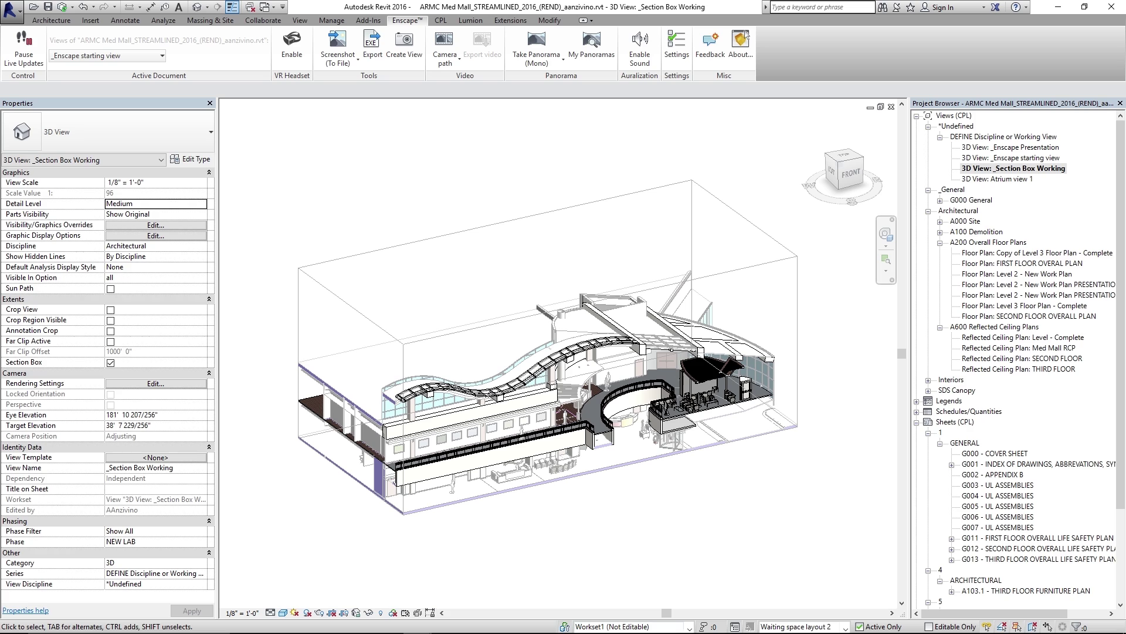
View the white reception desk in Enscape, make Desk option 1 (primary) the active design option in Revit, and check the desk in Enscape again
mouse_move(417, 622)
left_click(481, 569)
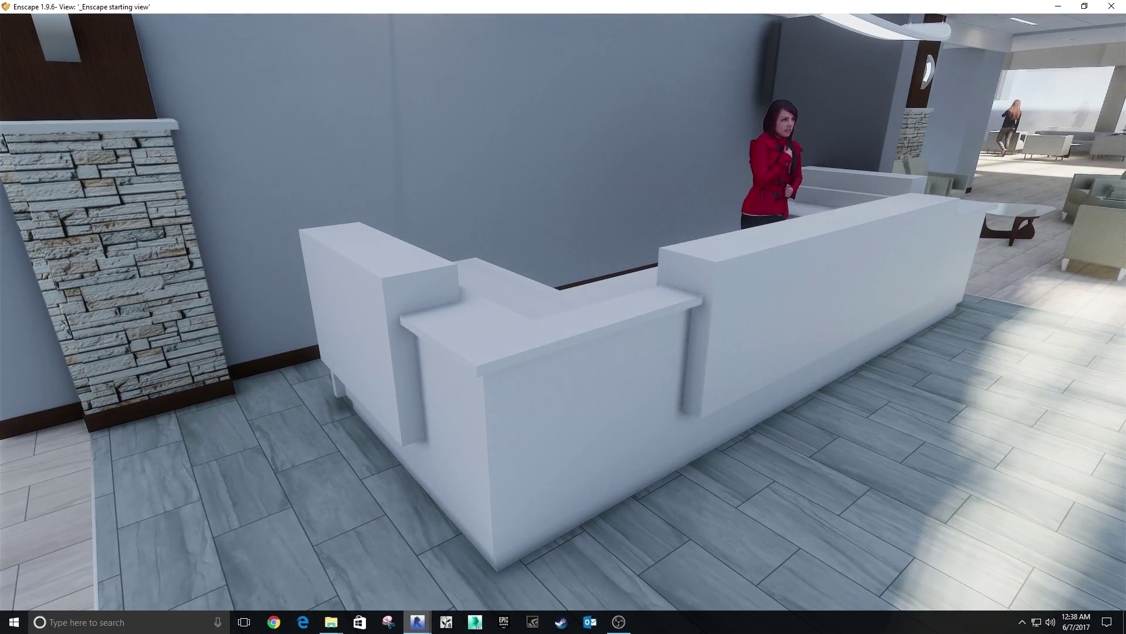
mouse_move(418, 622)
left_click(352, 563)
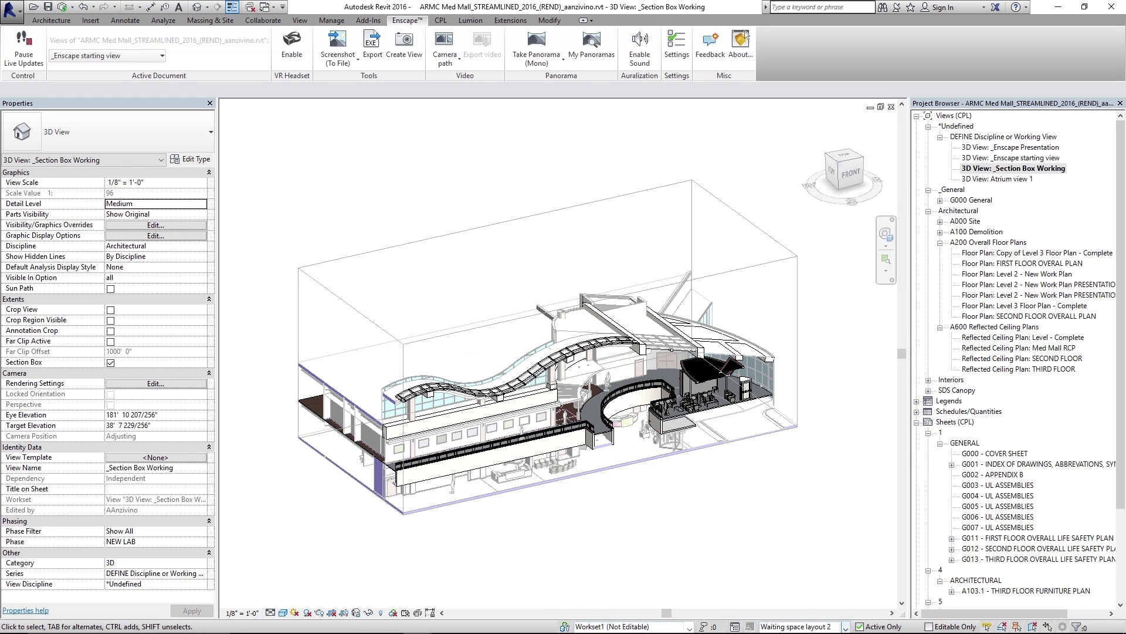
left_click(845, 626)
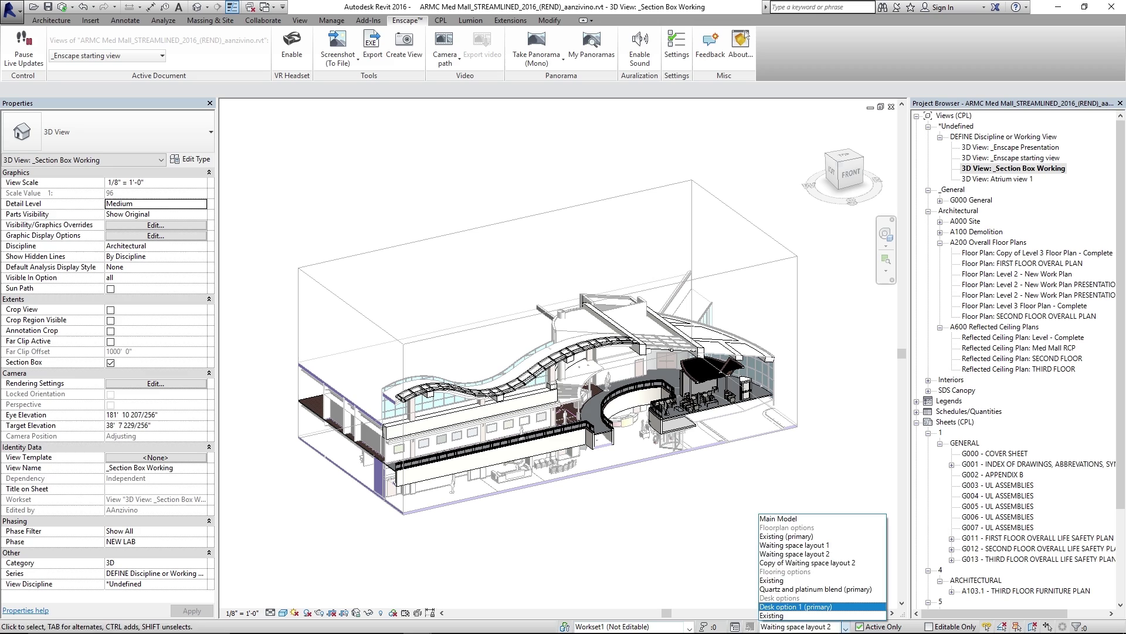
key("Return")
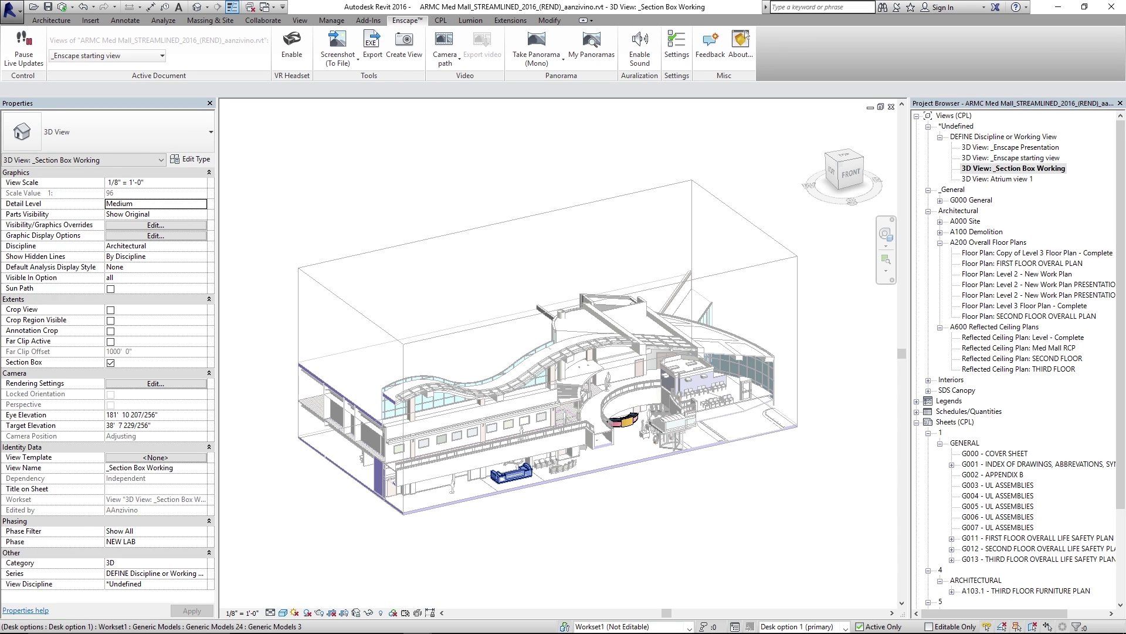
mouse_move(418, 620)
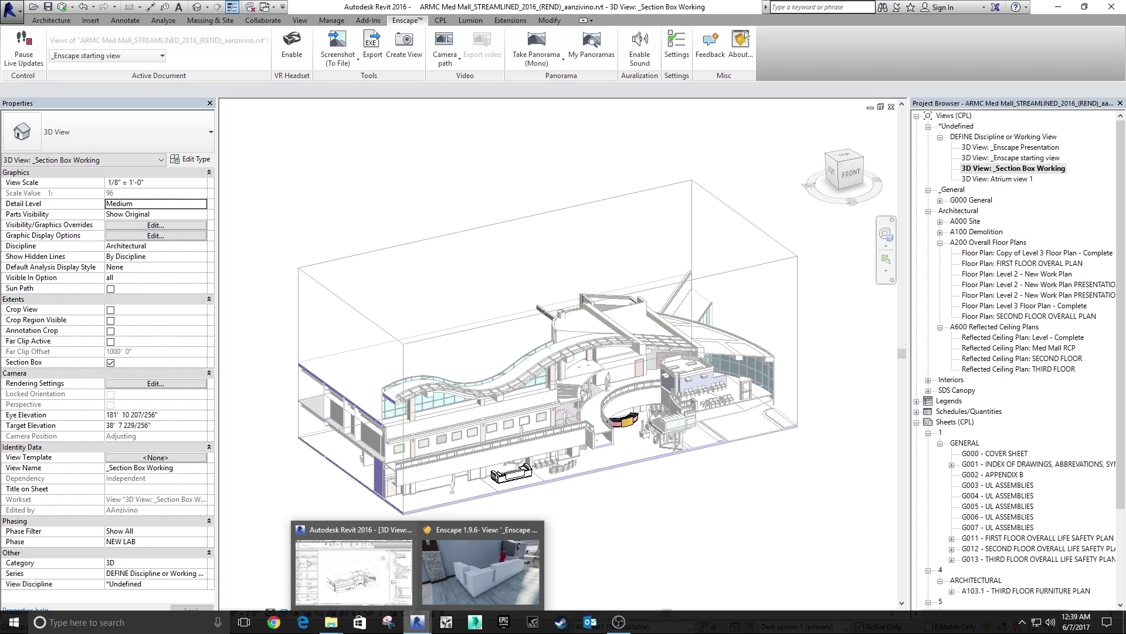
left_click(481, 566)
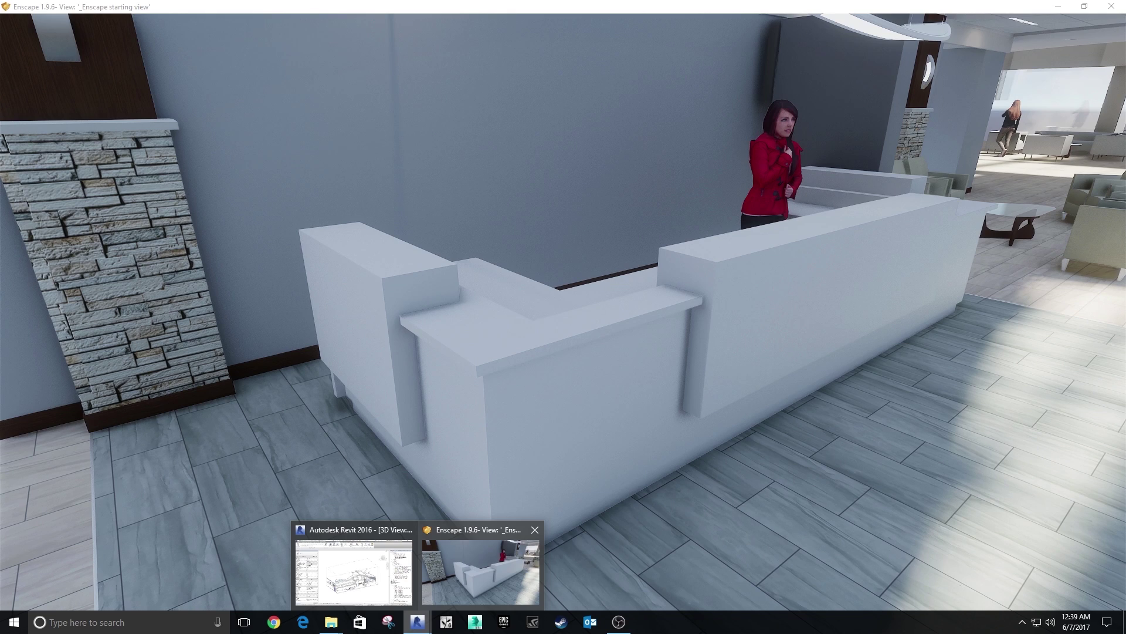
Switch back to Revit and temporarily isolate the Desk option 1 reception desk in the _Section Box Working view
mouse_move(353, 569)
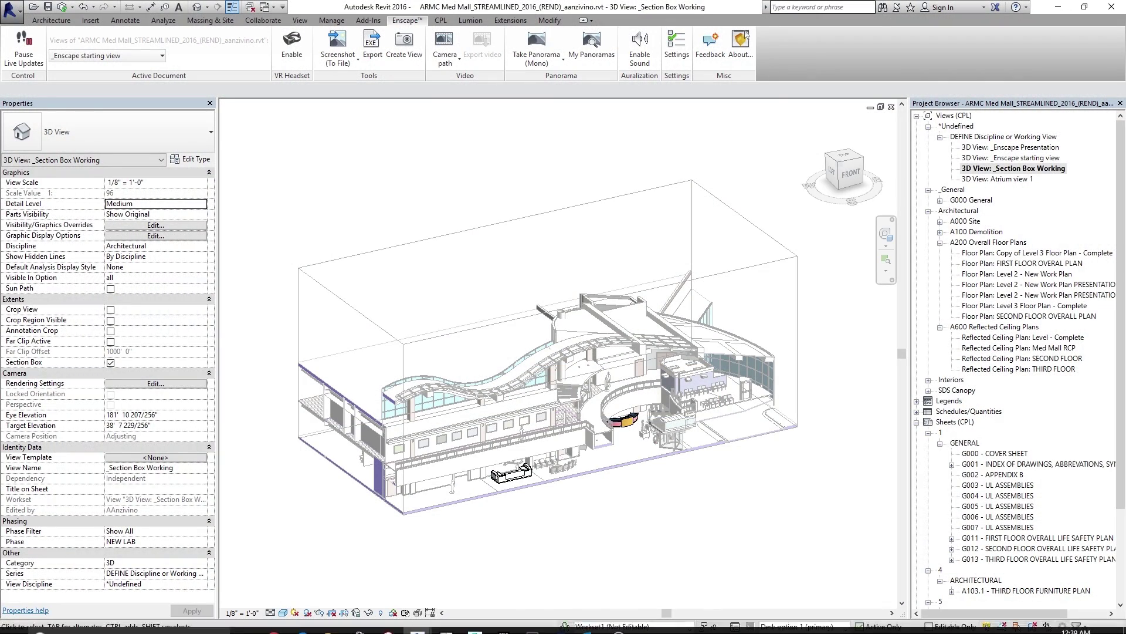
left_click(510, 472)
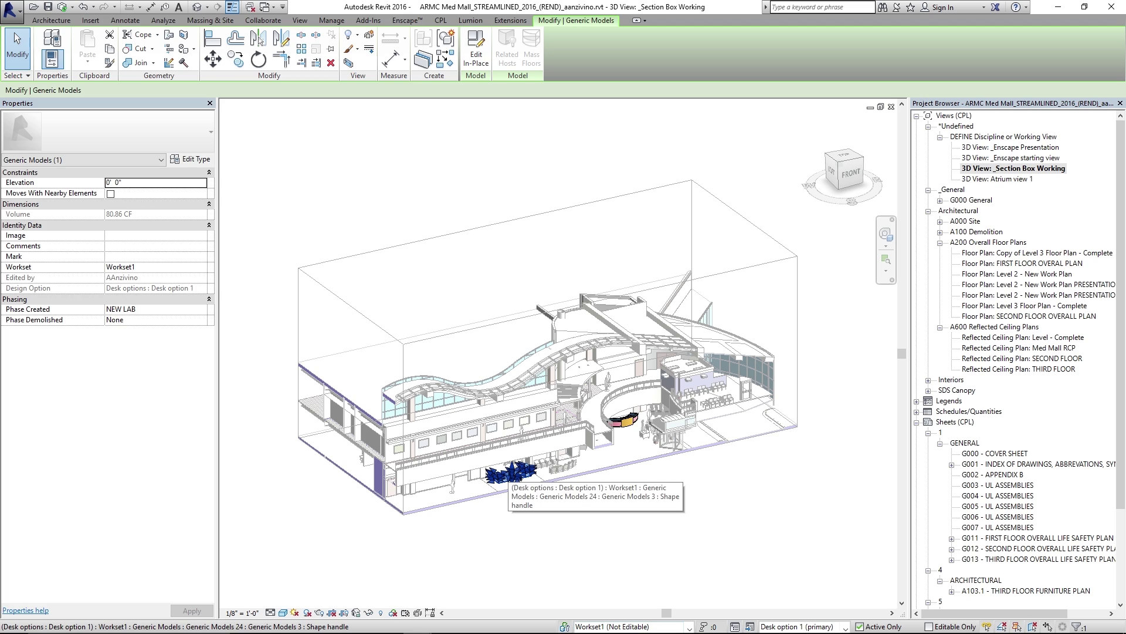
key("h")
key("i")
key("Escape")
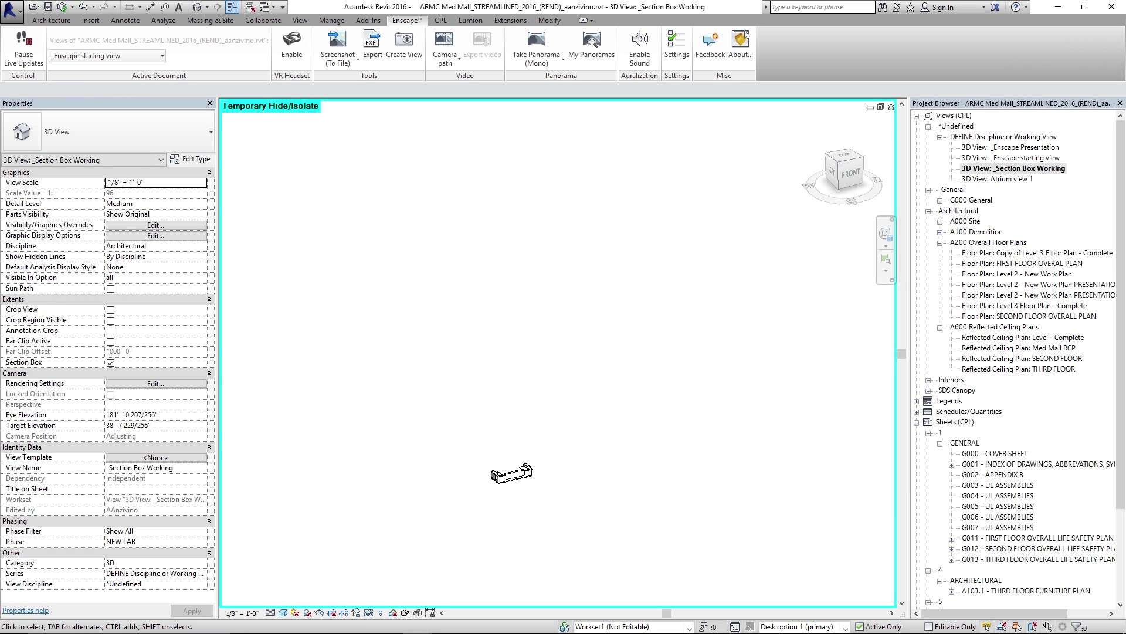
Open the isolated reception desk for in-place editing
key("z")
key("f")
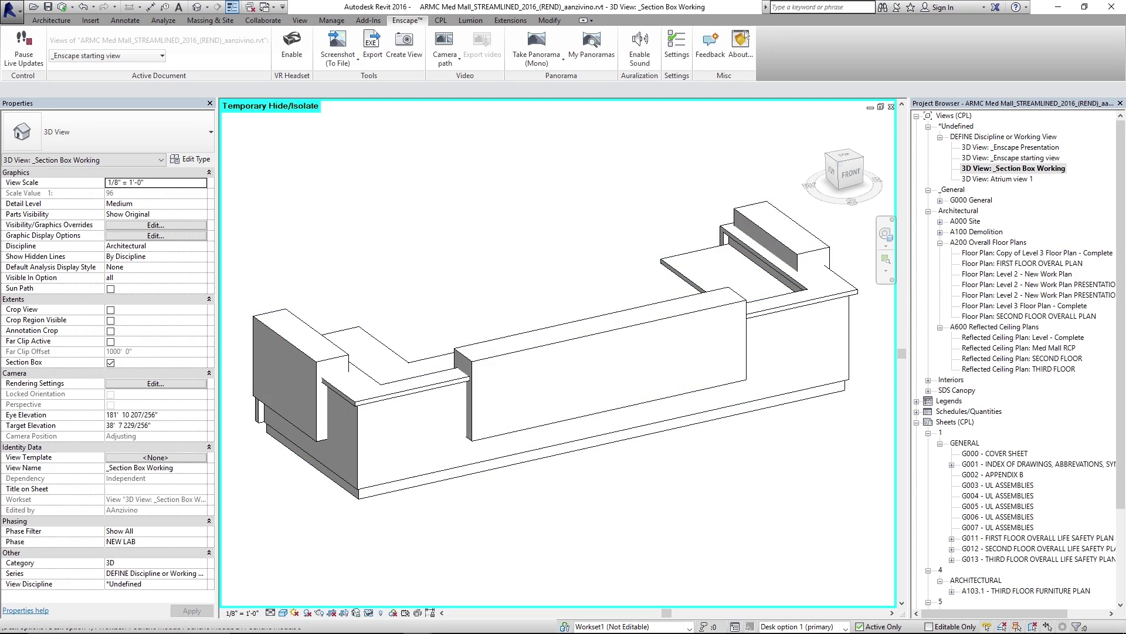
left_click(555, 381)
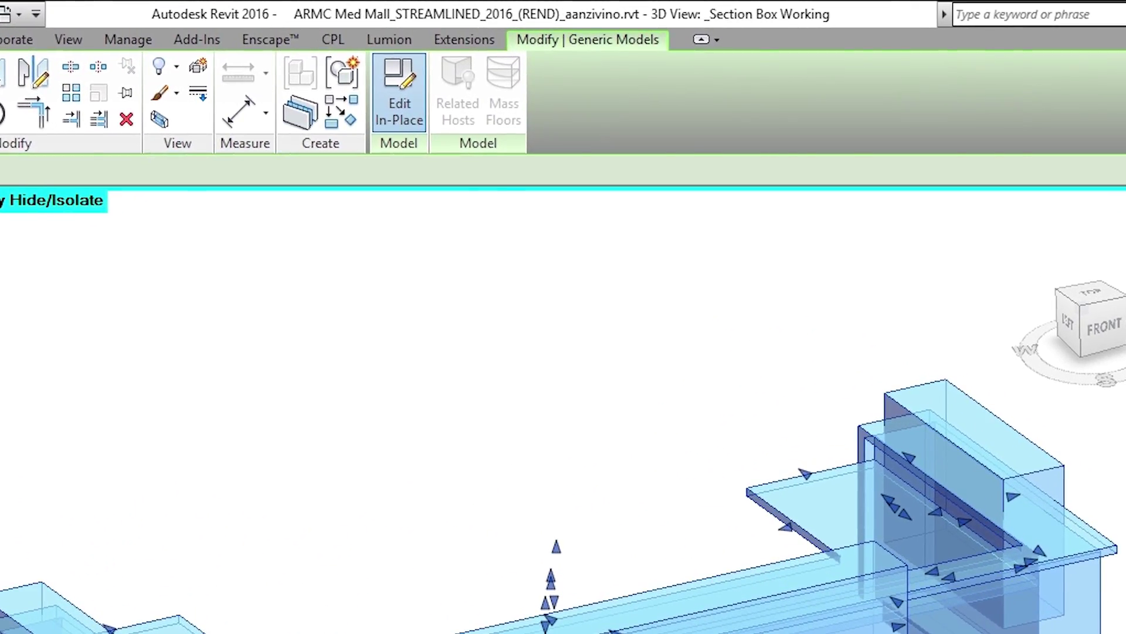
left_click(399, 94)
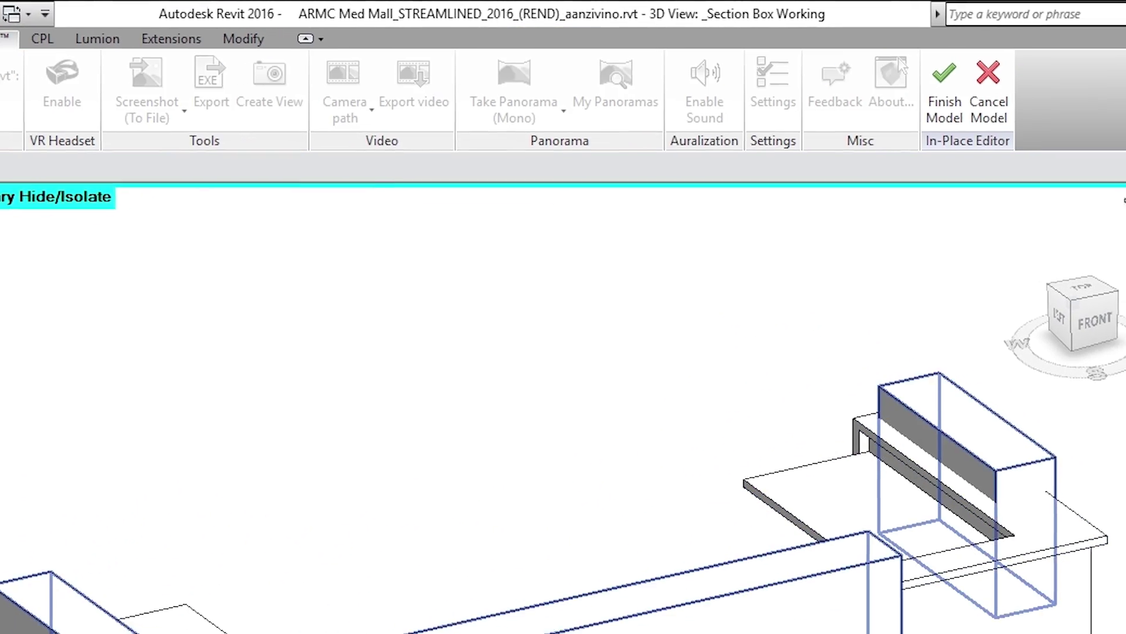
Search the materials for "solid" and choose _Solid Surface Artic Ice for the extrusion forming the desk's raised front panels
left_click(651, 592)
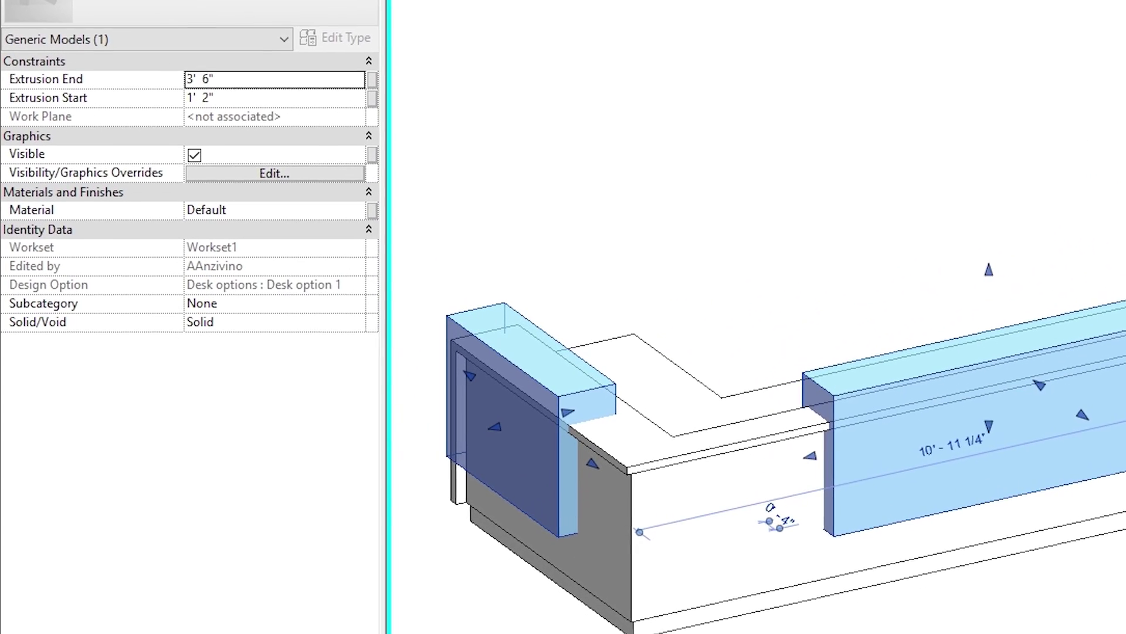
left_click(273, 207)
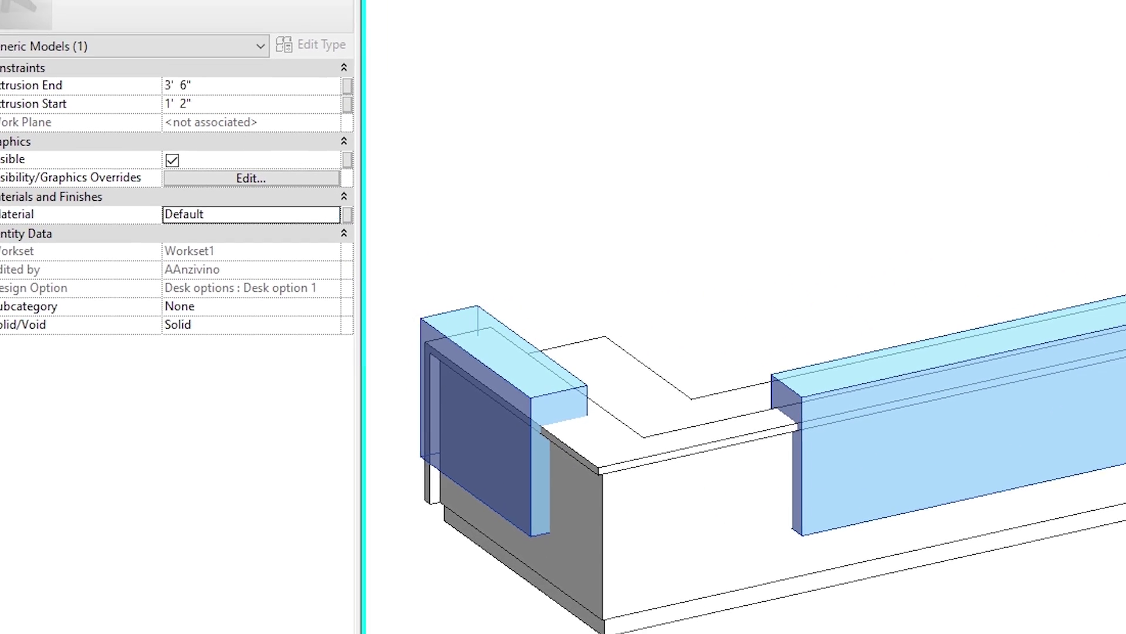
left_click(363, 208)
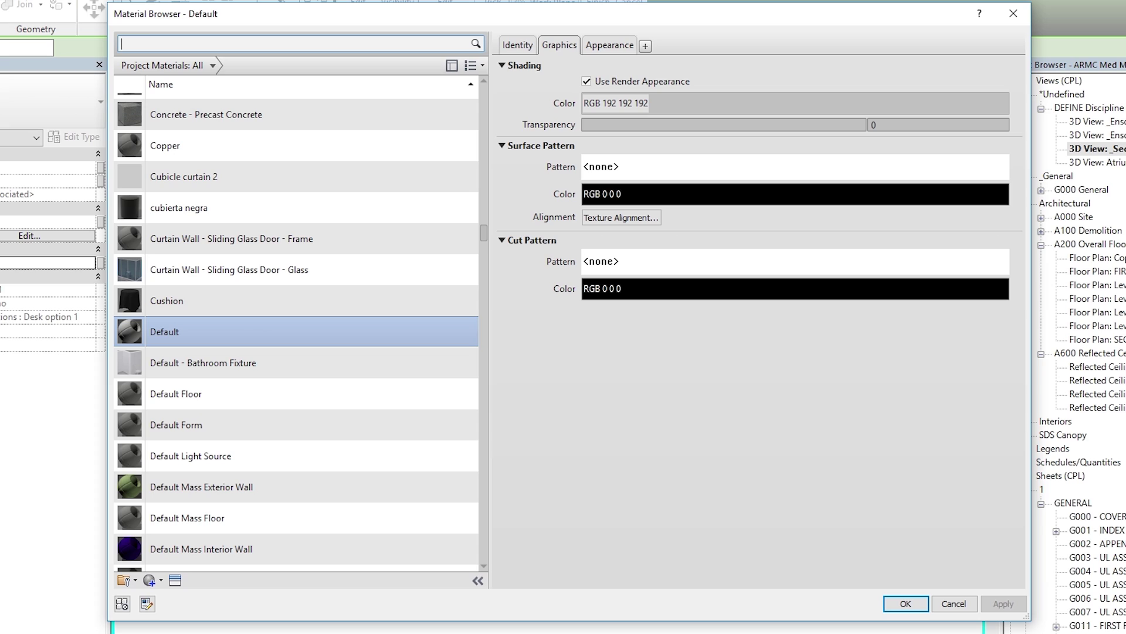
type("solid")
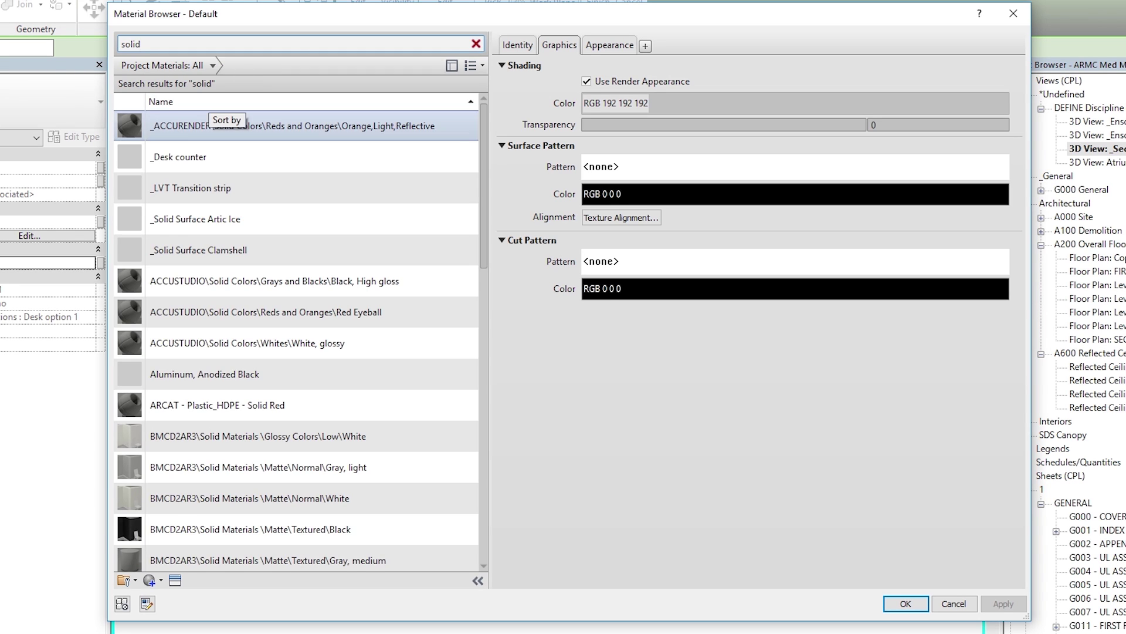
left_click(242, 223)
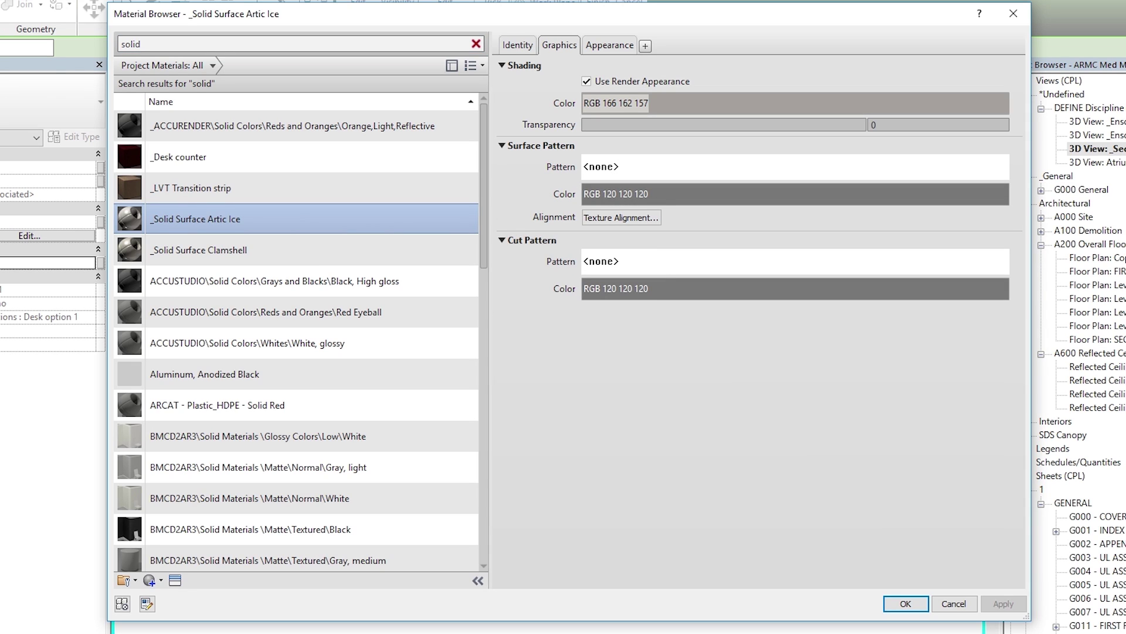
Examine the appearance of _Solid Surface Artic Ice, including its base image texture in the Texture Editor
left_click(610, 45)
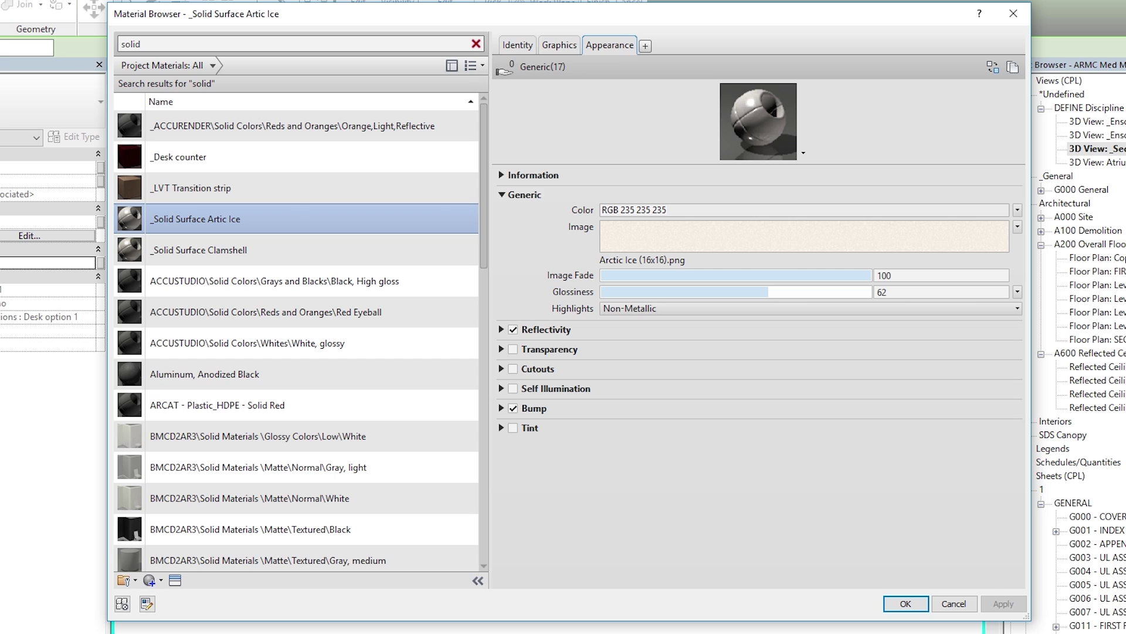
left_click(803, 236)
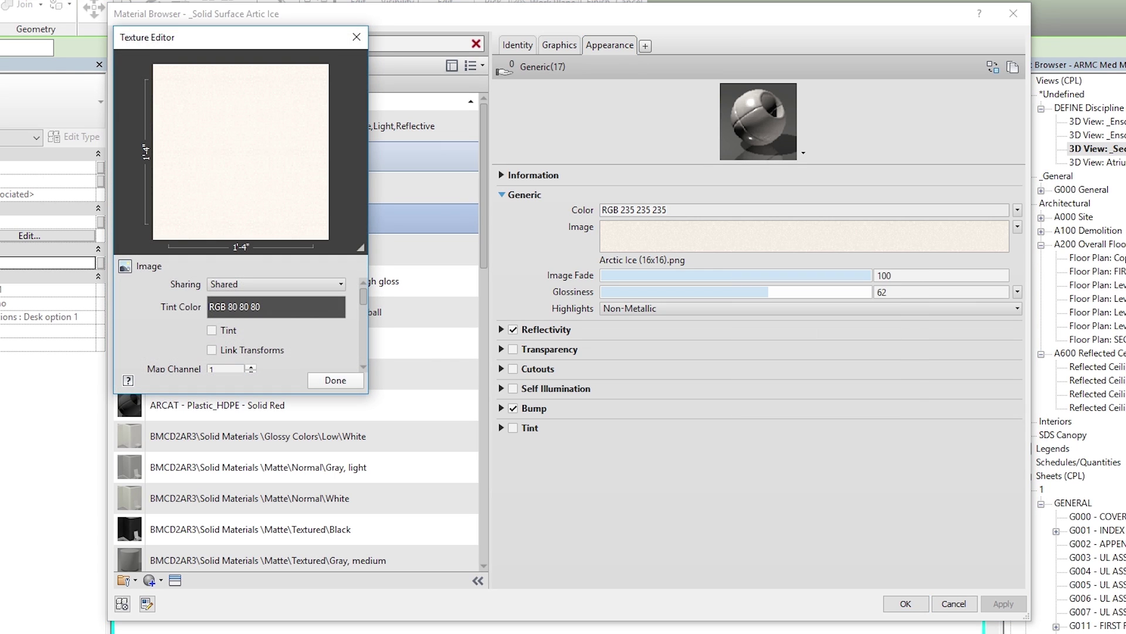
left_click_drag(279, 37, 387, 47)
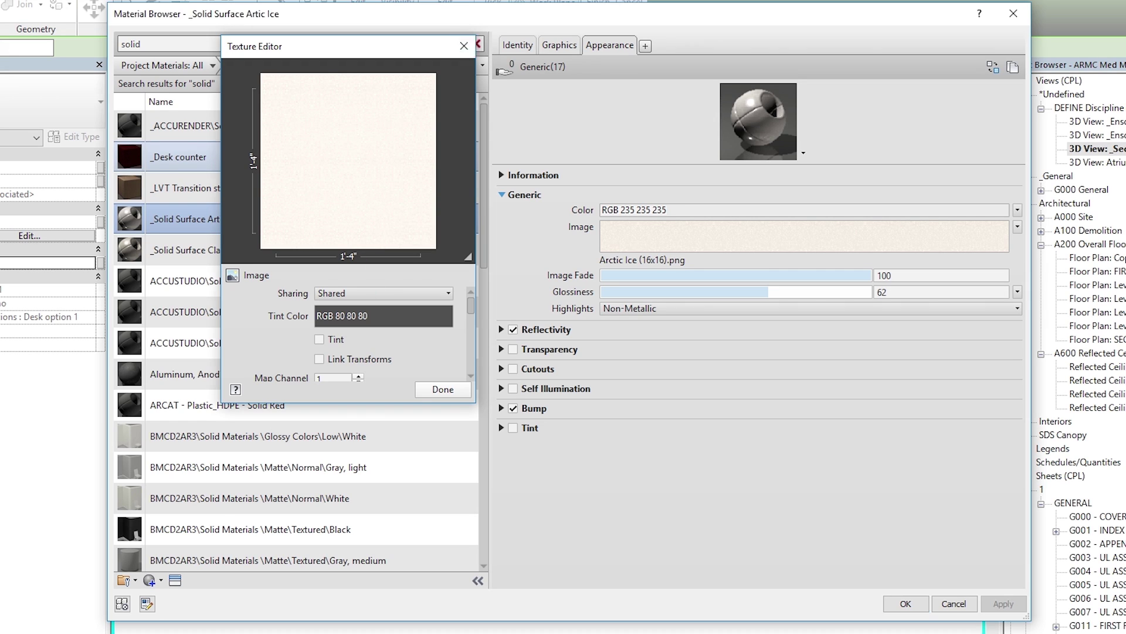
left_click(463, 46)
key("Tab")
key("Tab")
key("Tab")
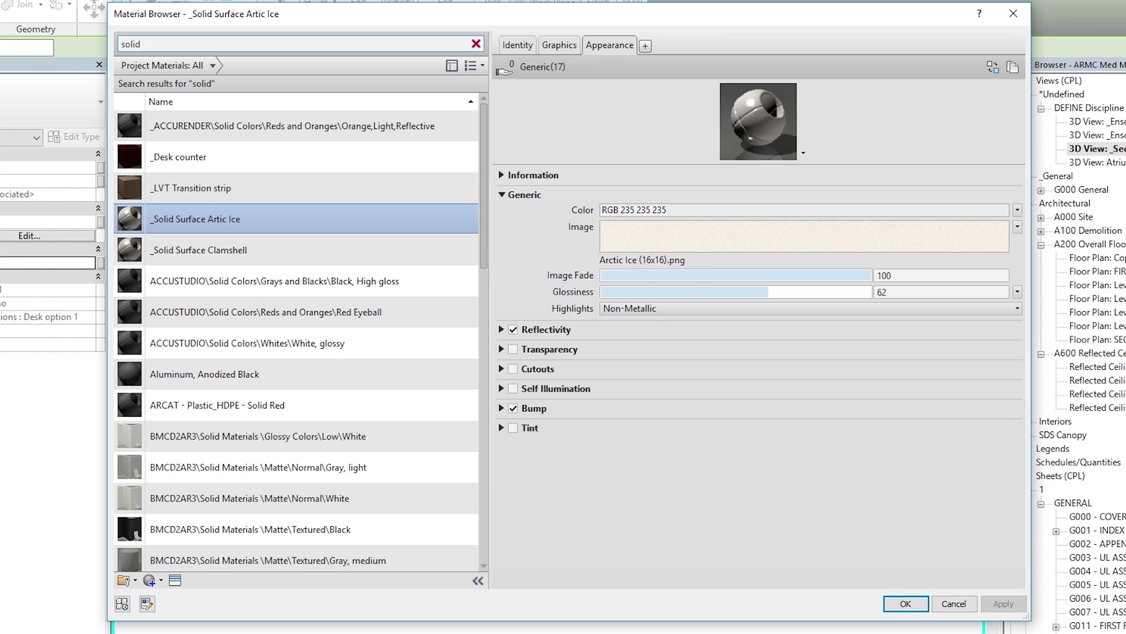
Examine the material's bump image in the Texture Editor, and compare its graphics settings with its appearance settings
left_click(502, 408)
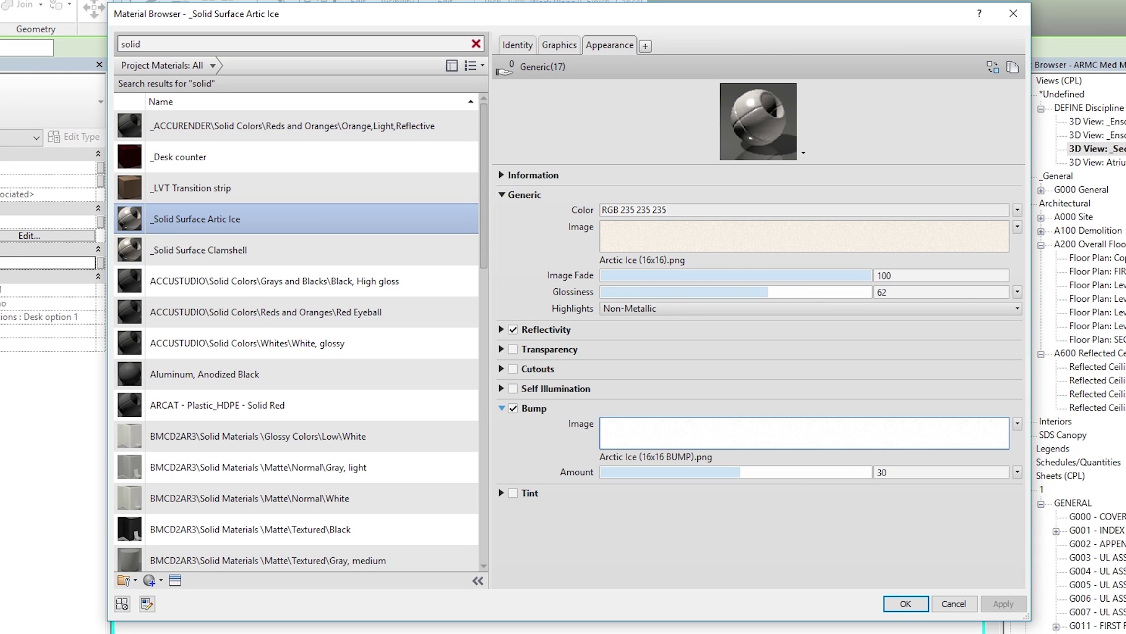
left_click(680, 439)
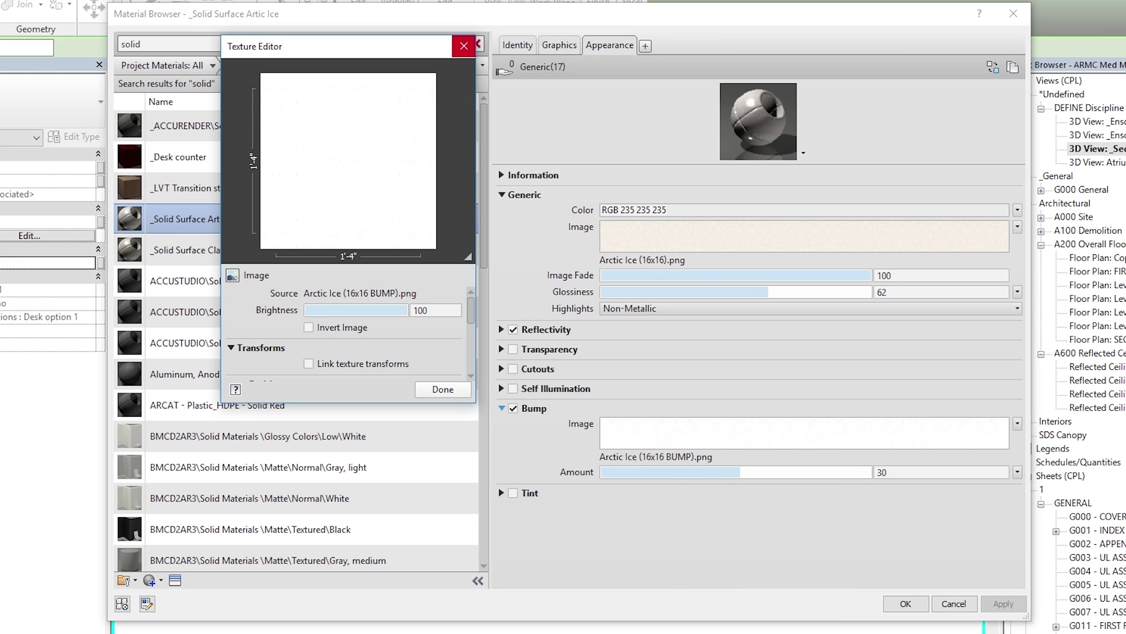
left_click_drag(421, 53, 413, 100)
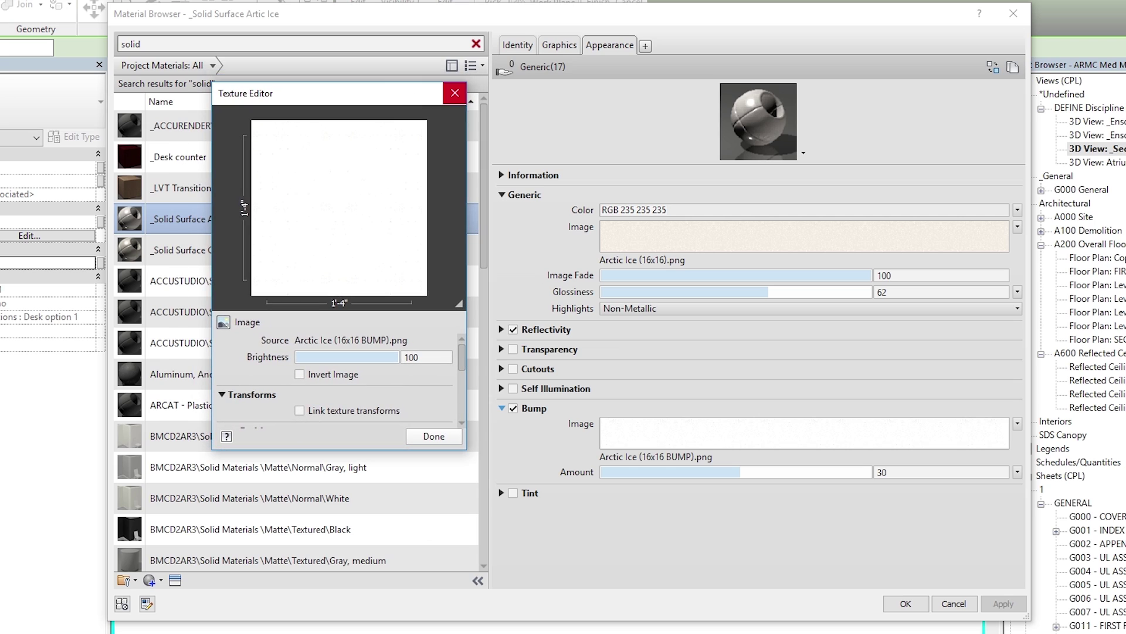
left_click(455, 93)
left_click(558, 45)
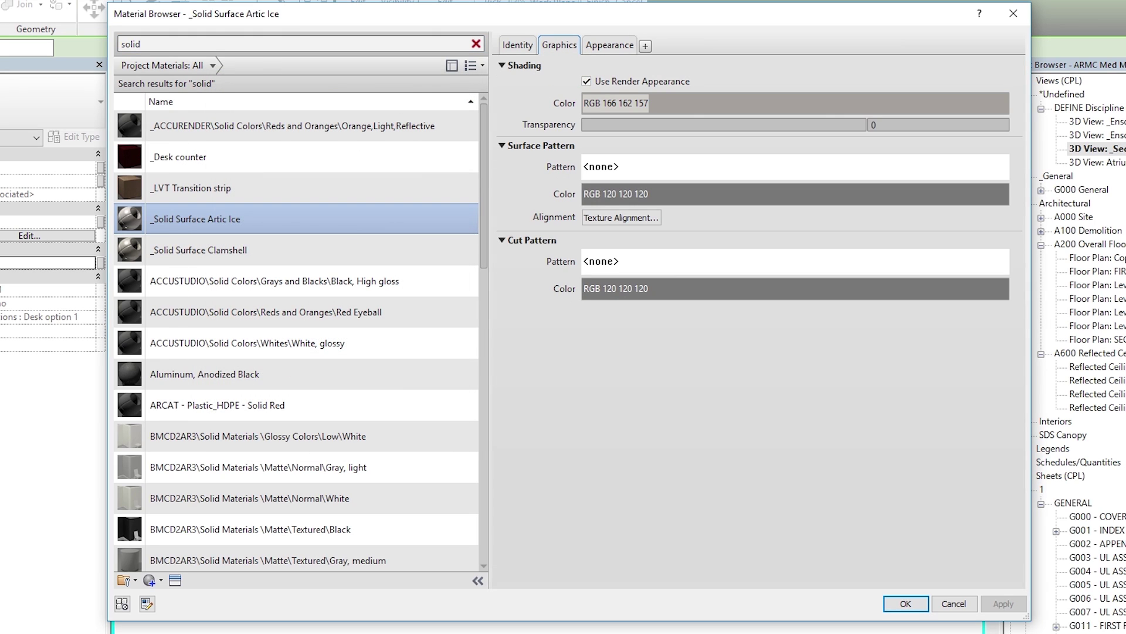
left_click(608, 45)
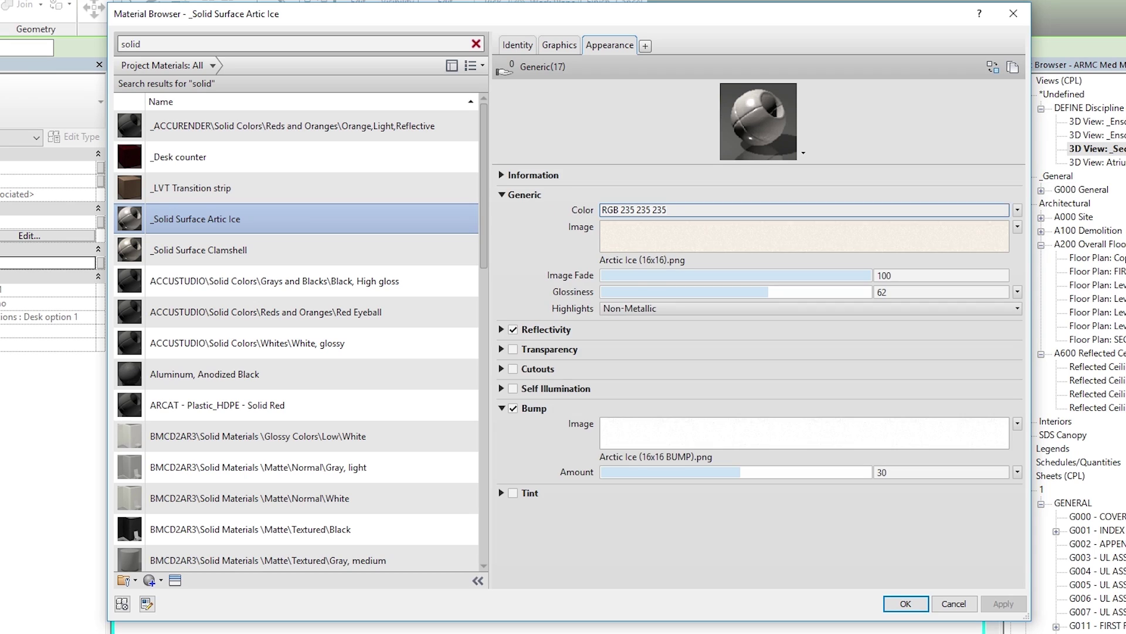
Look up the base image's source file, Arctic Ice (16x16).png, in the Images Materials folder, leaving the texture as it is
left_click(803, 236)
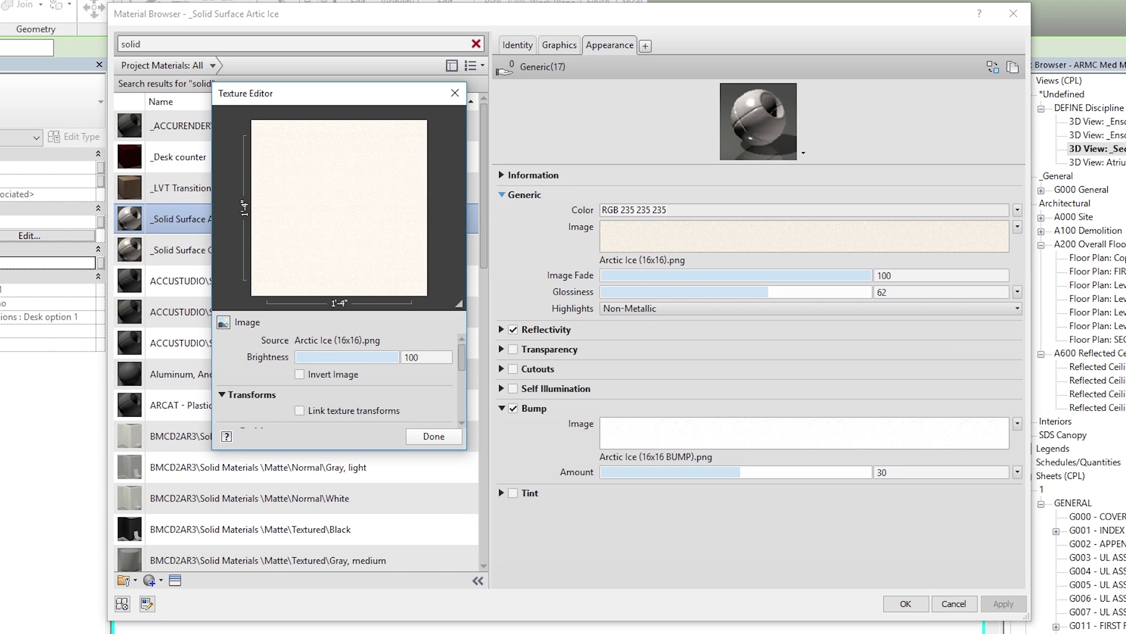
left_click(340, 339)
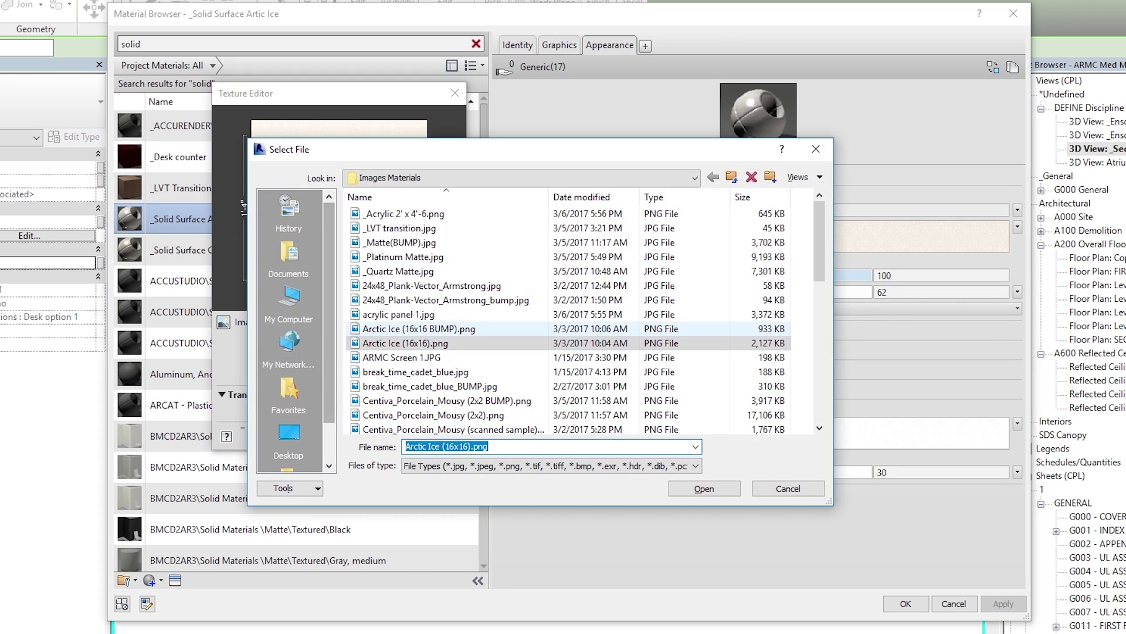
left_click(405, 343)
key("Escape")
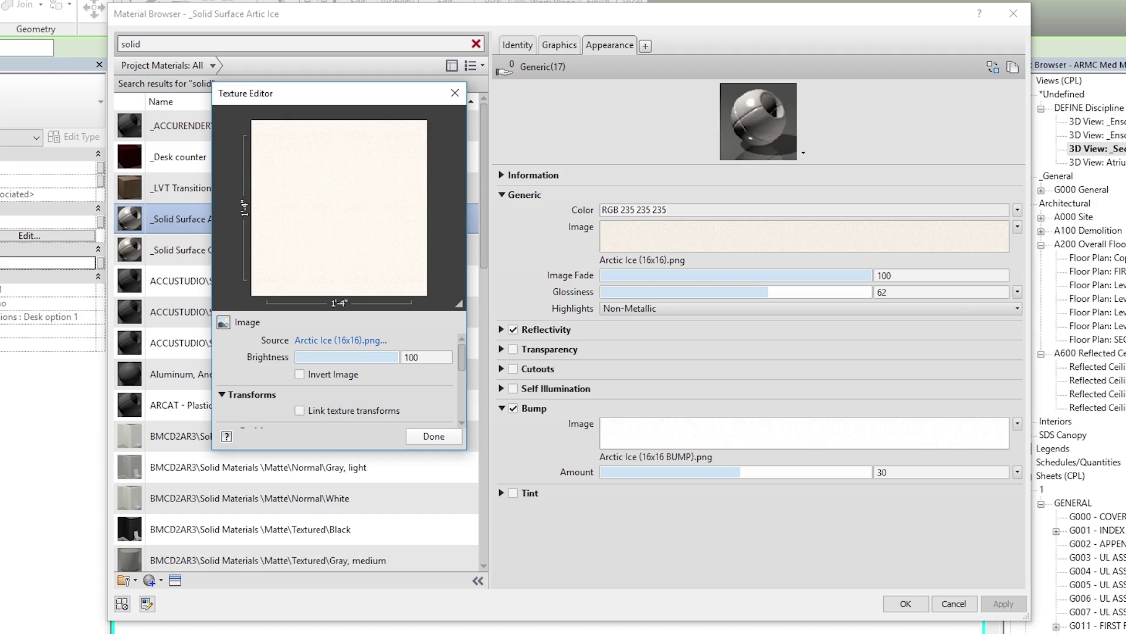
left_click(455, 93)
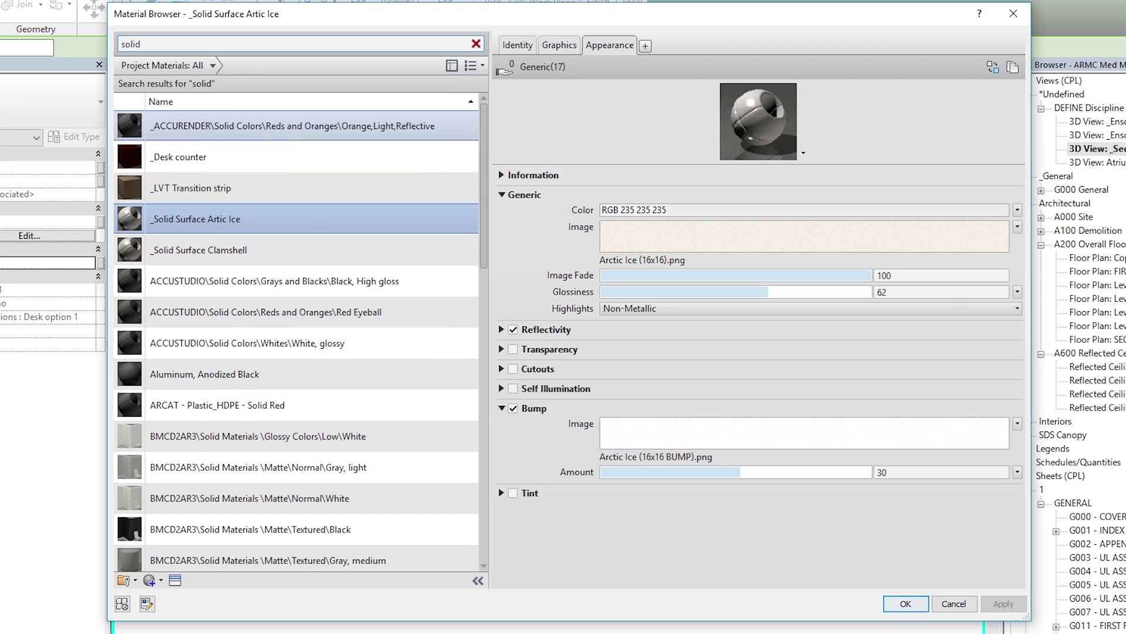
Accept _Solid Surface Artic Ice for the raised front panels and finish the in-place editing of the desk
left_click(906, 604)
key("Escape")
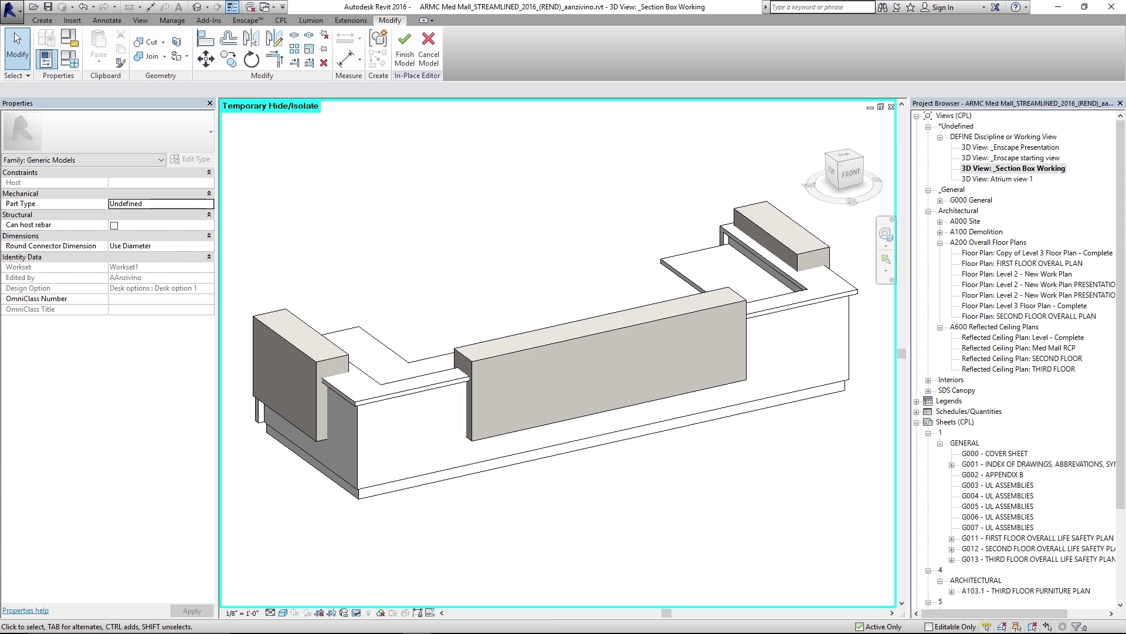
left_click(405, 47)
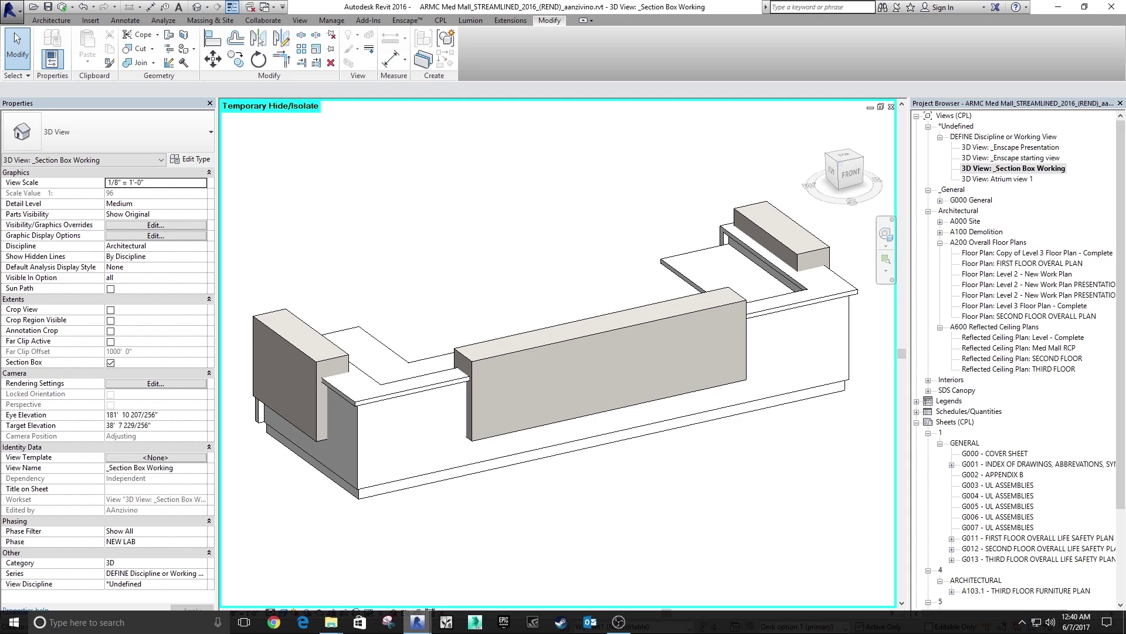
Switch to the Enscape window and inspect the reception desk's solid surface panels up close and from the front corner
mouse_move(417, 622)
left_click(480, 570)
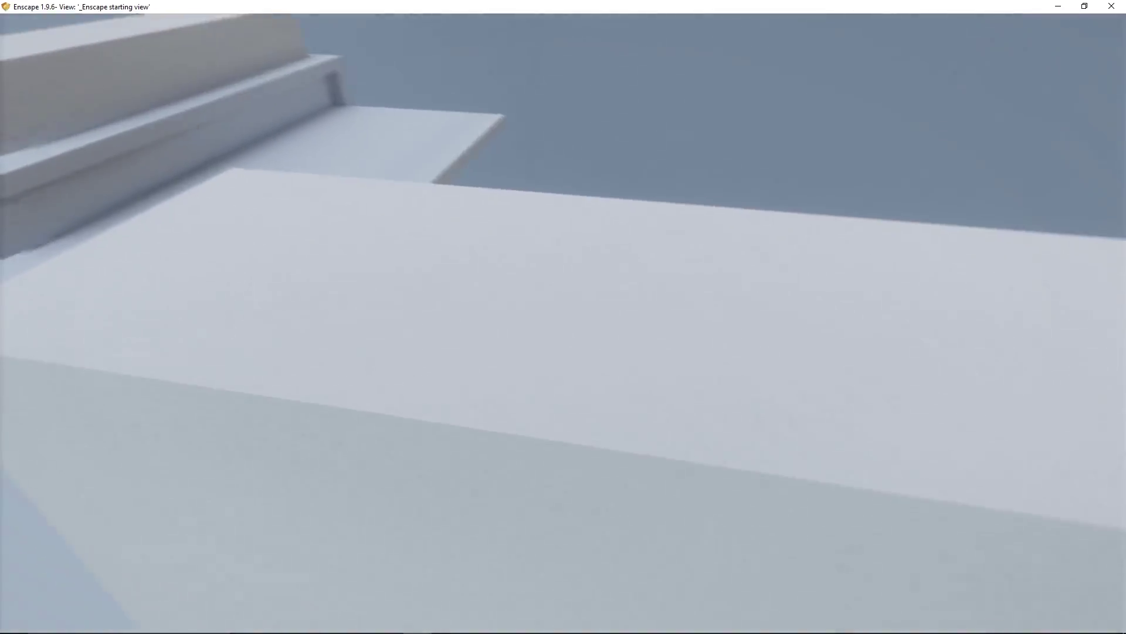
key("e")
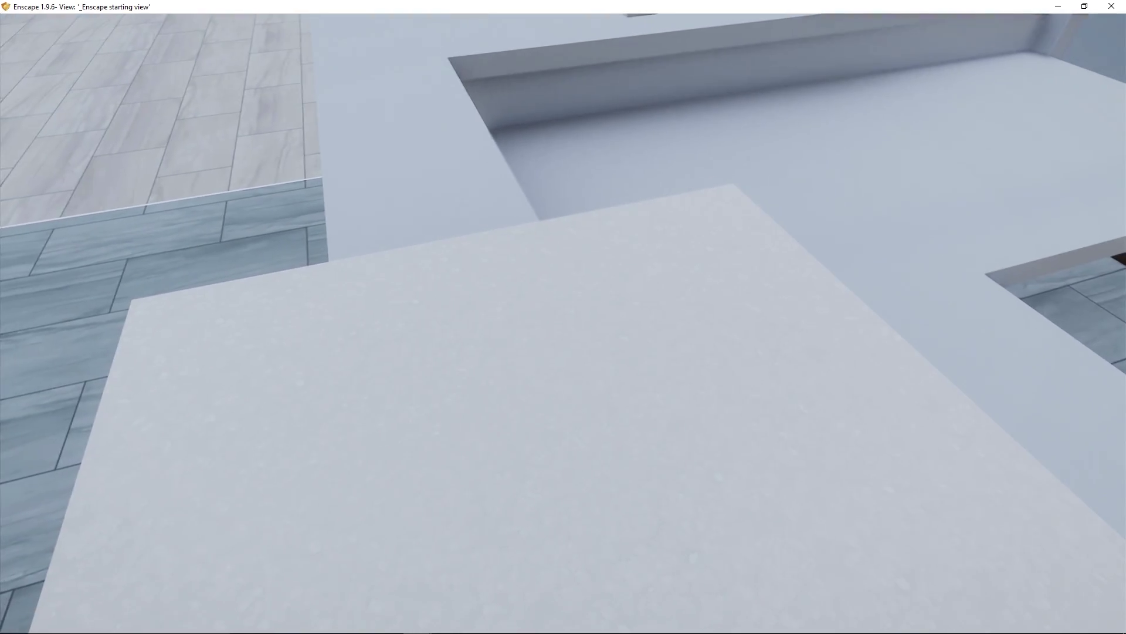
key("a")
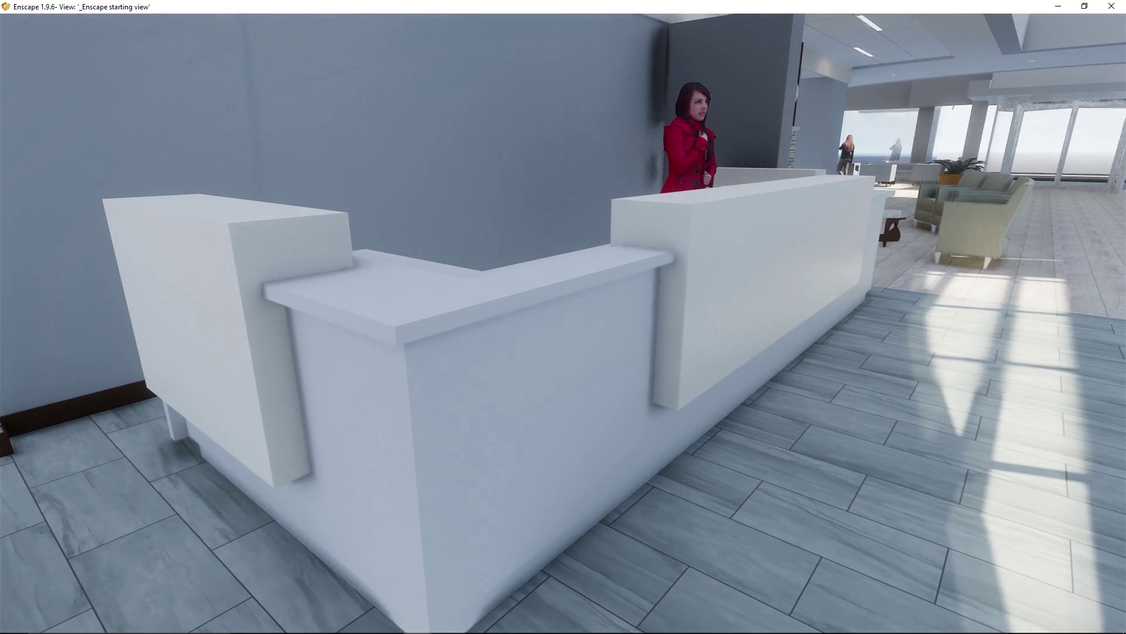
Switch back to Revit and select the isolated reception desk model
mouse_move(447, 623)
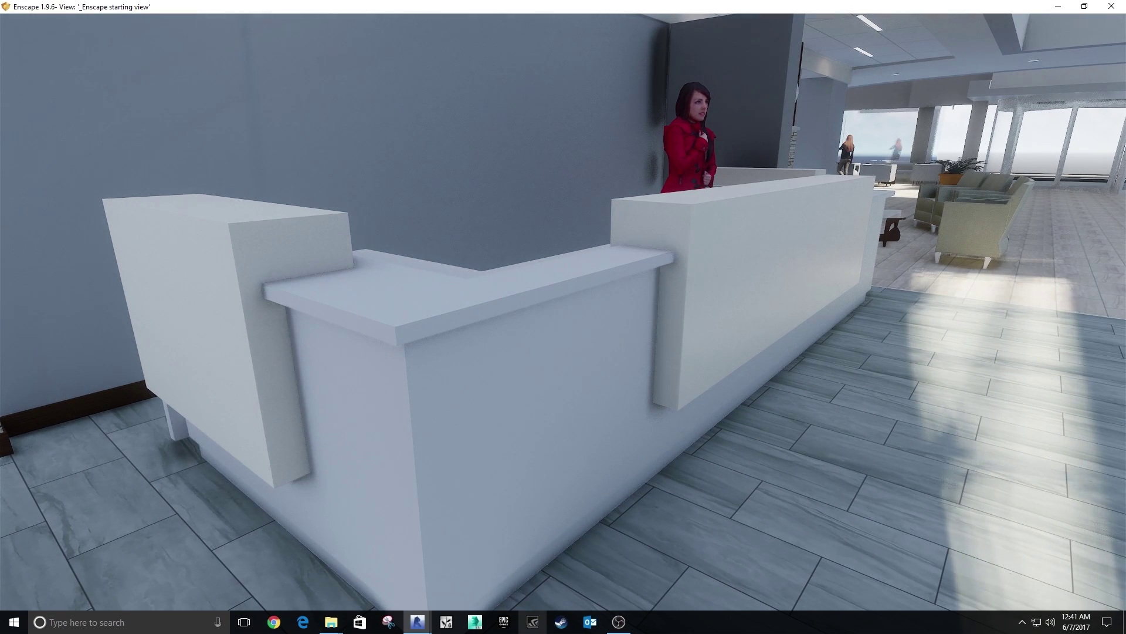
left_click(352, 563)
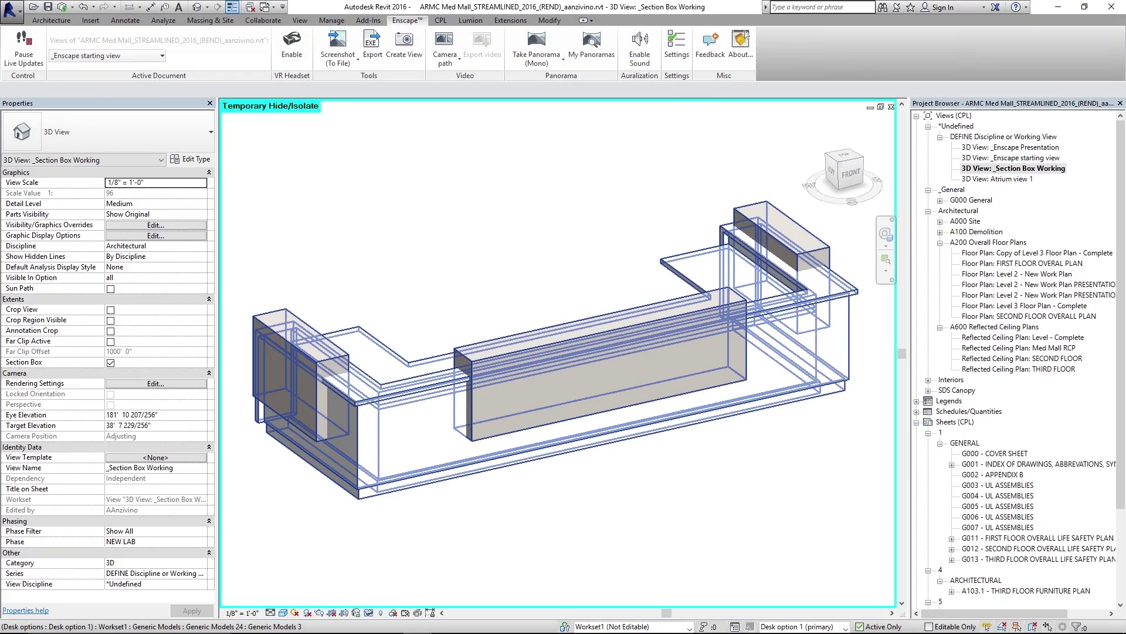
left_click(586, 375)
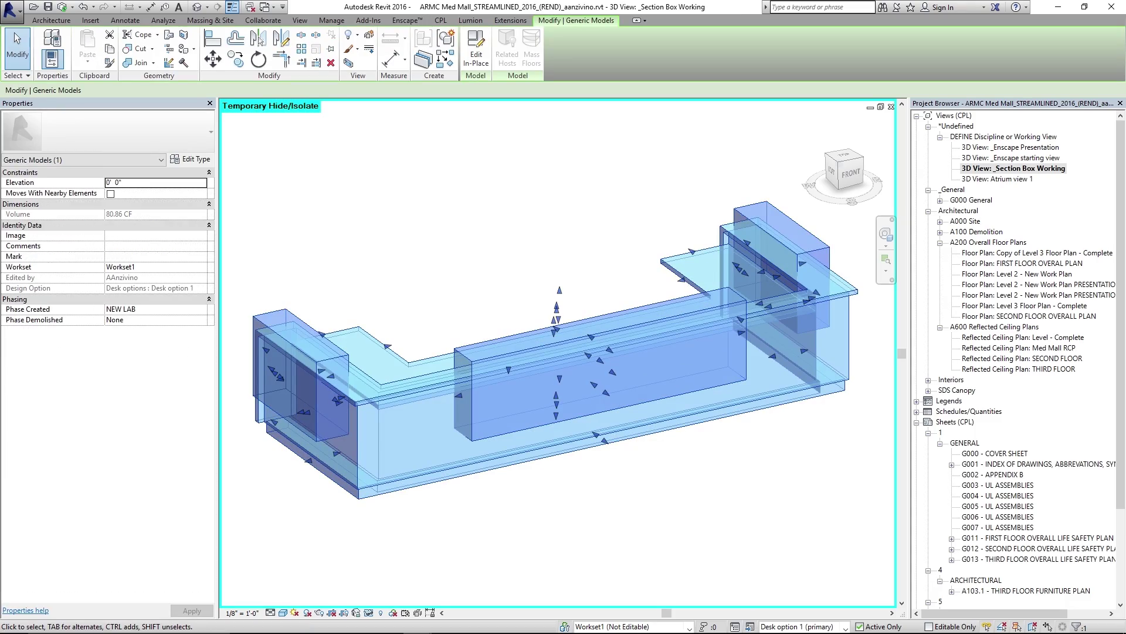